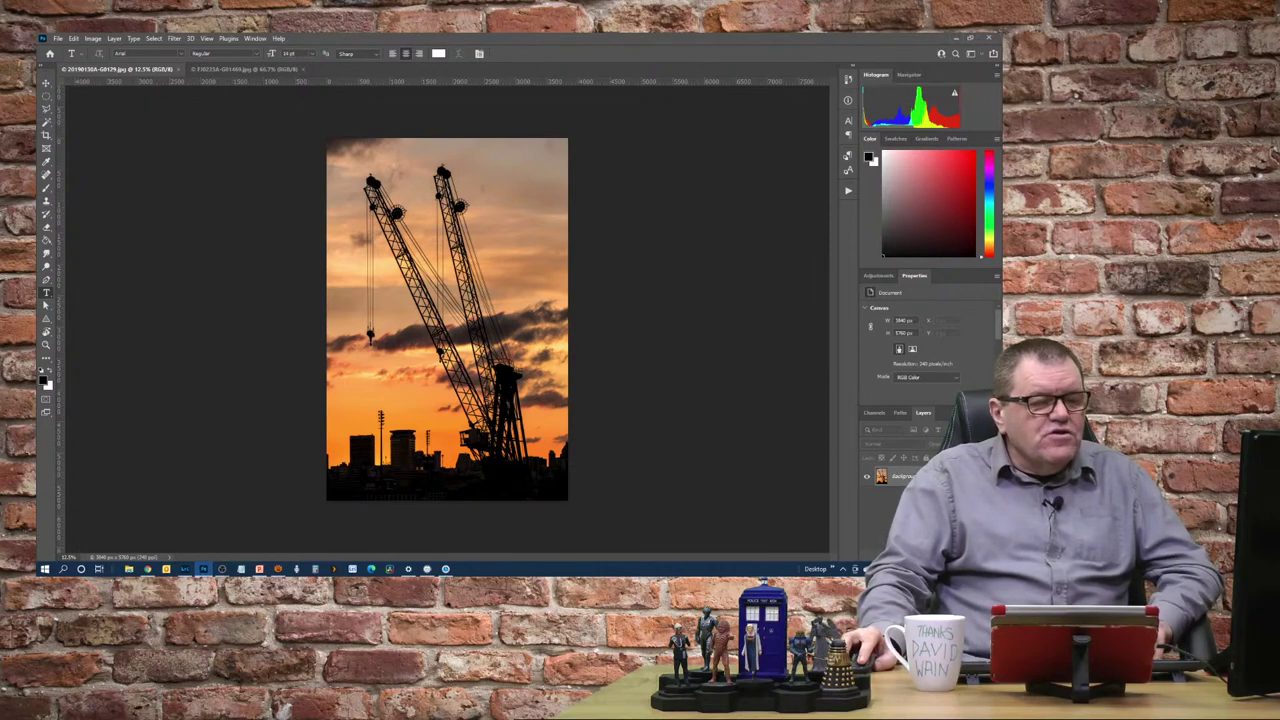
Unlock the crane photo's background layer and copy the moon photo into the crane document with the Move tool
click(988, 476)
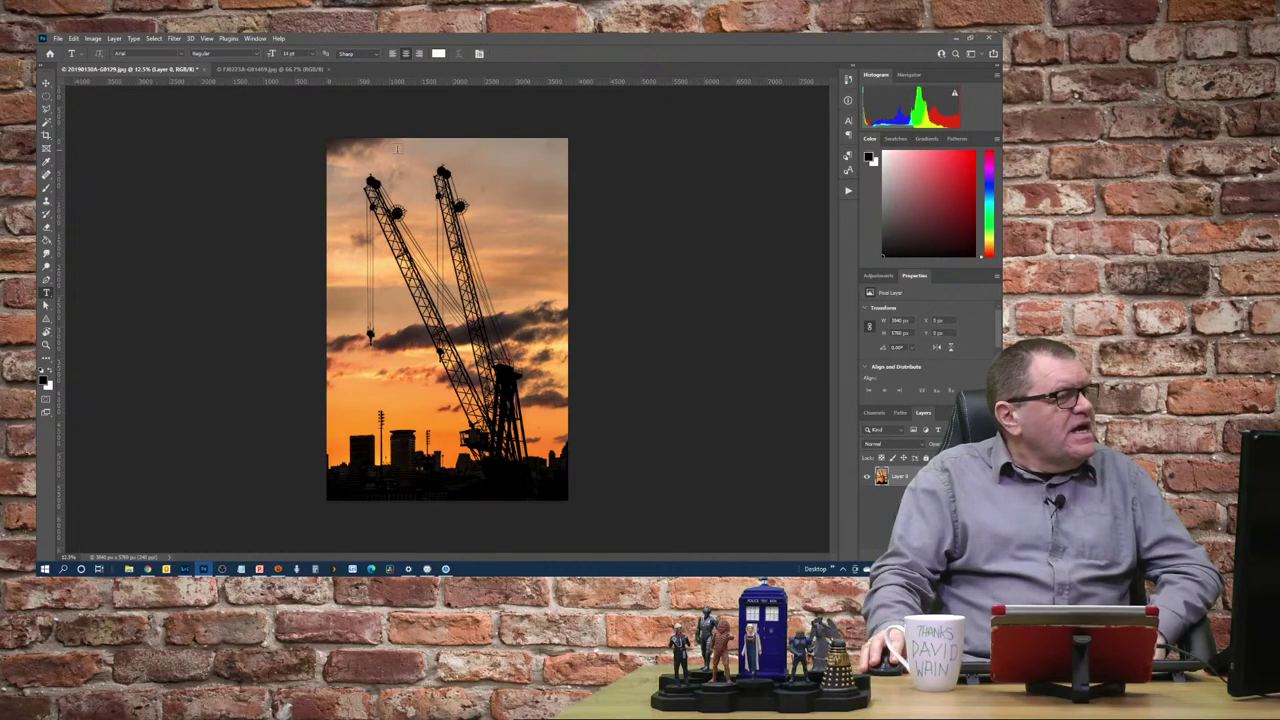
click(242, 69)
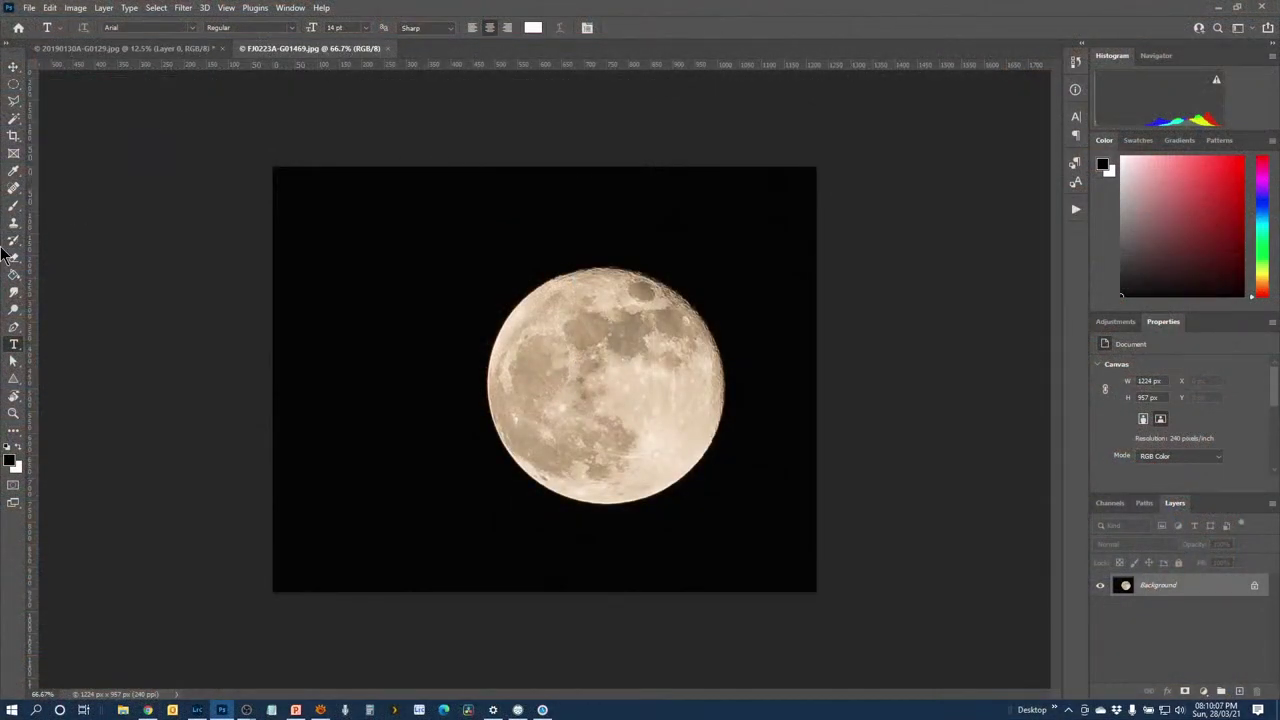
click(12, 68)
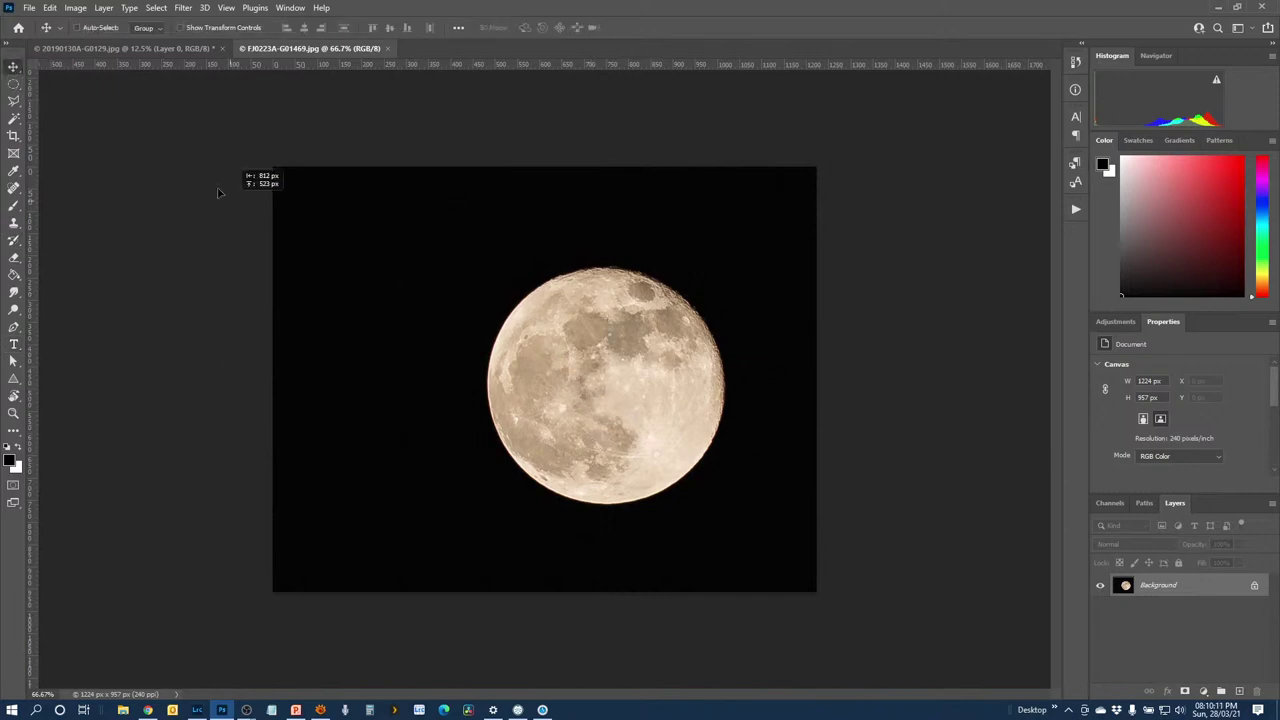
drag(218, 192, 517, 375)
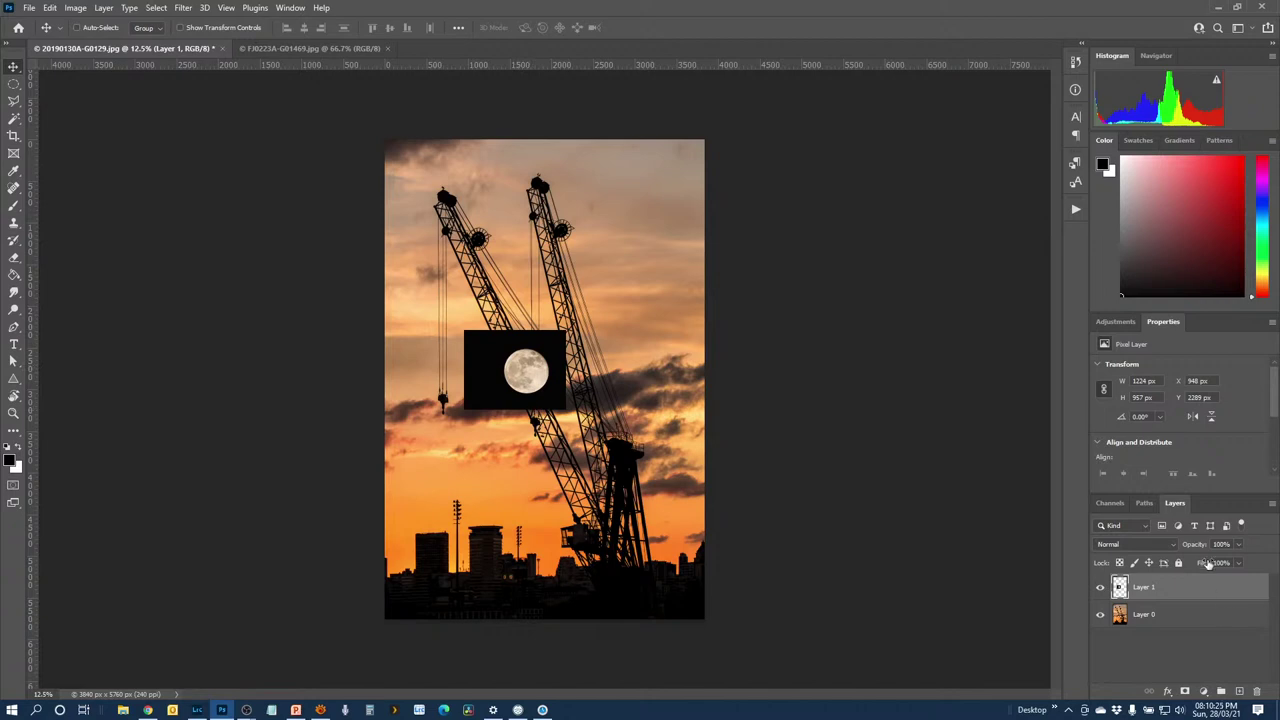
Lower the moon layer's opacity to 55% and scale it proportionally to about 401%, positioning the moon just above the skyline buildings
click(1238, 545)
drag(1240, 561, 1212, 560)
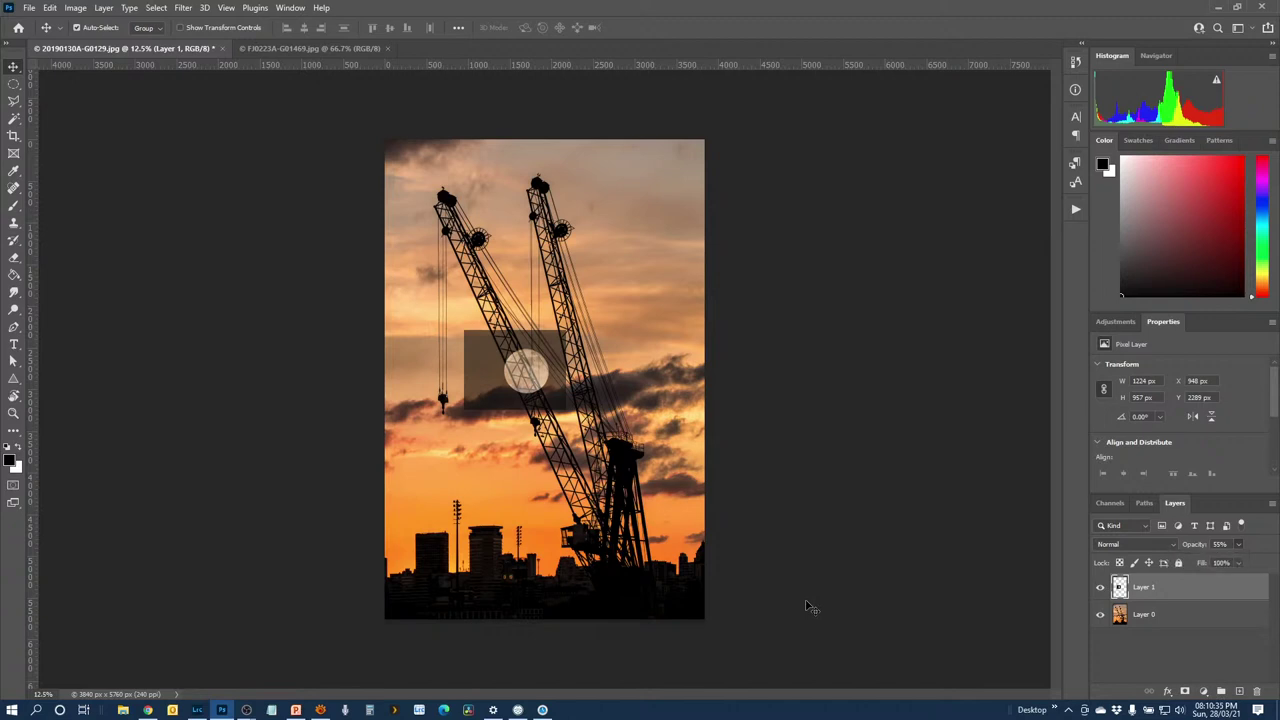
key(ctrl+t)
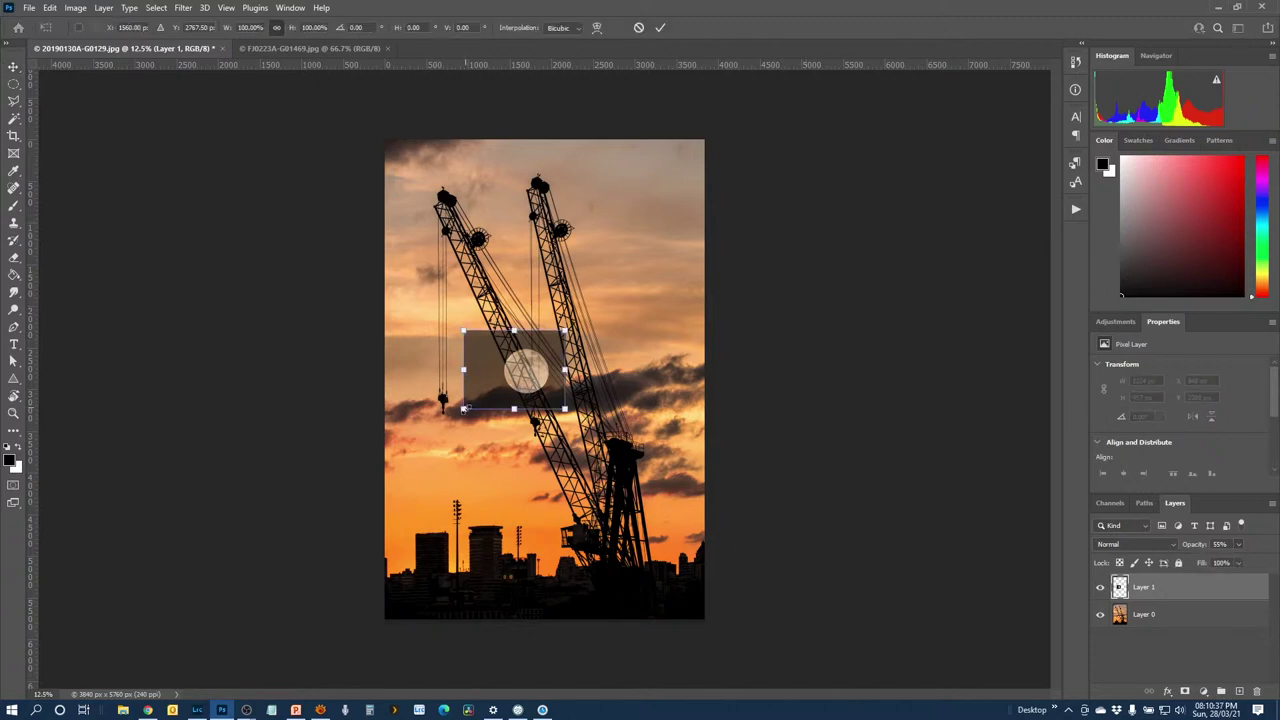
drag(464, 409, 296, 540)
drag(565, 330, 677, 243)
drag(520, 448, 476, 493)
drag(629, 295, 657, 271)
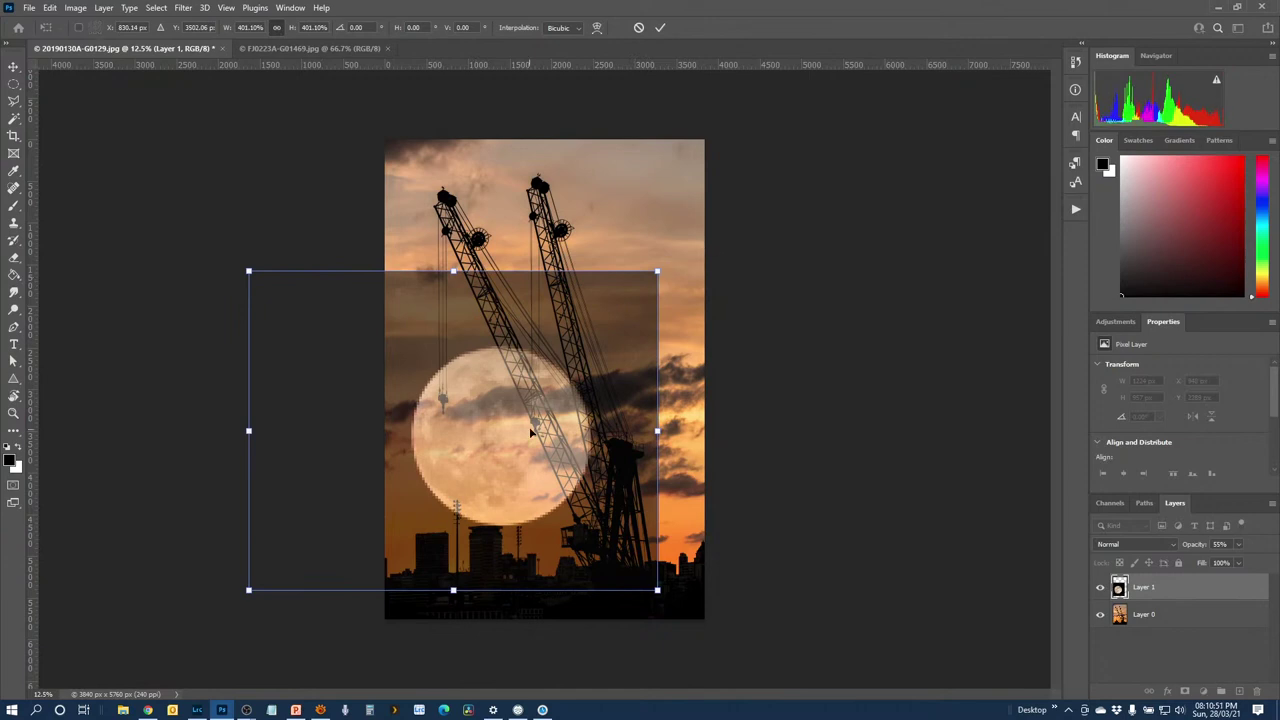
drag(520, 448, 510, 458)
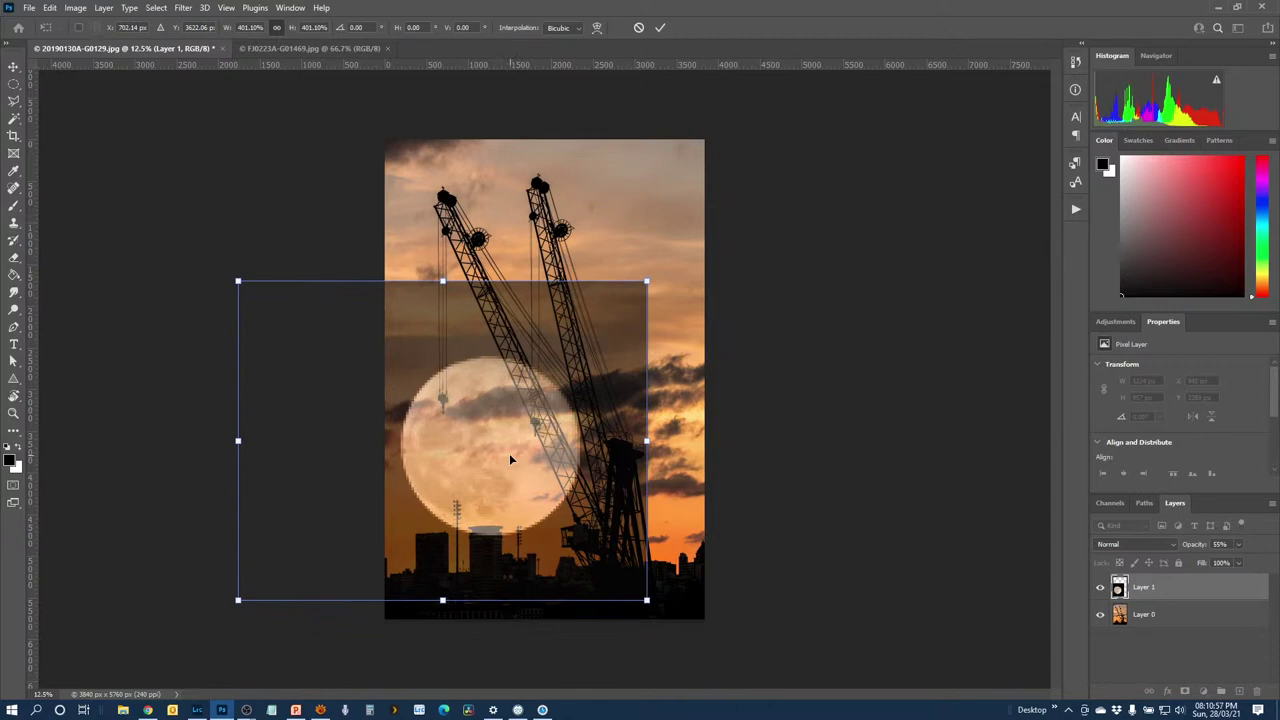
click(659, 29)
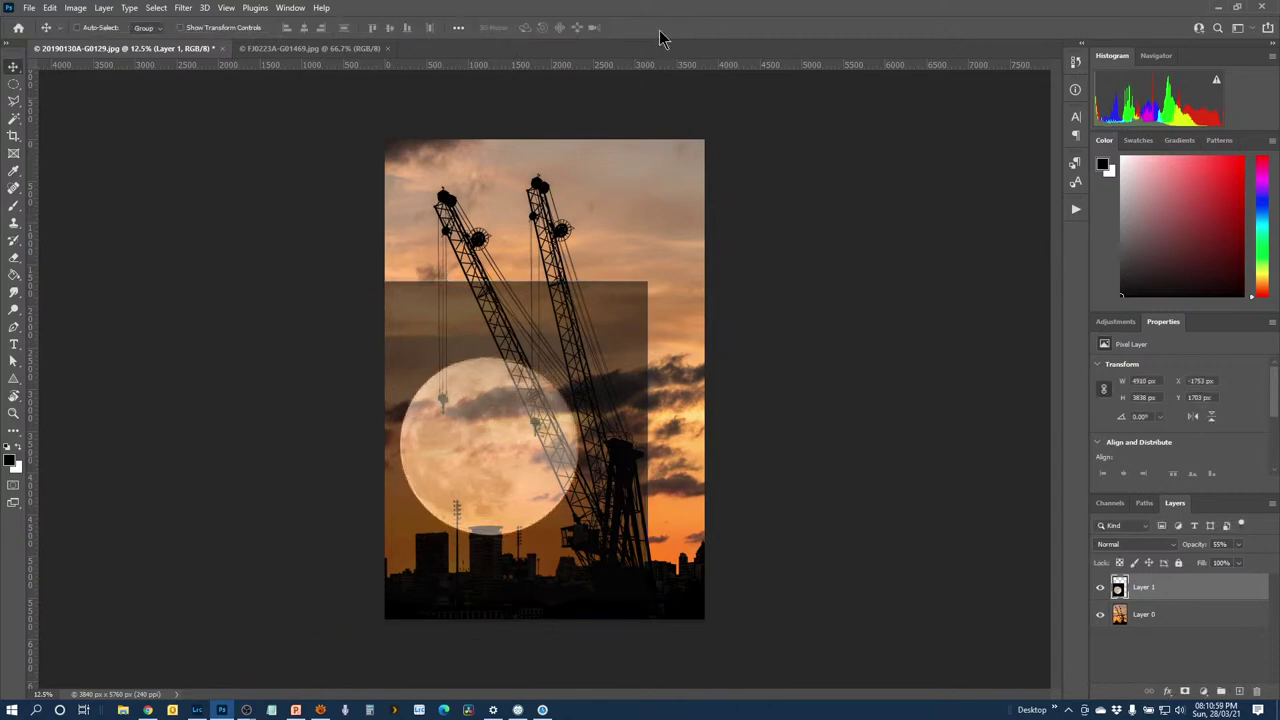
Set the moon layer's opacity to 100%
click(1238, 545)
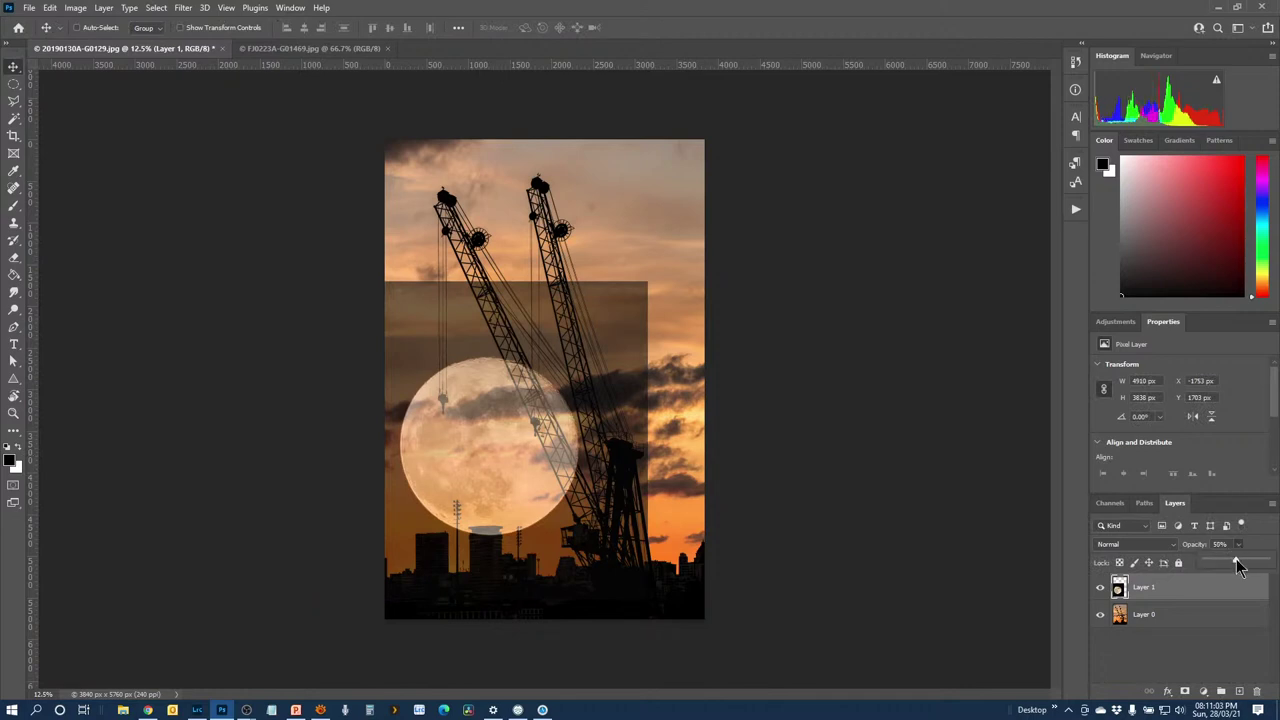
key(0)
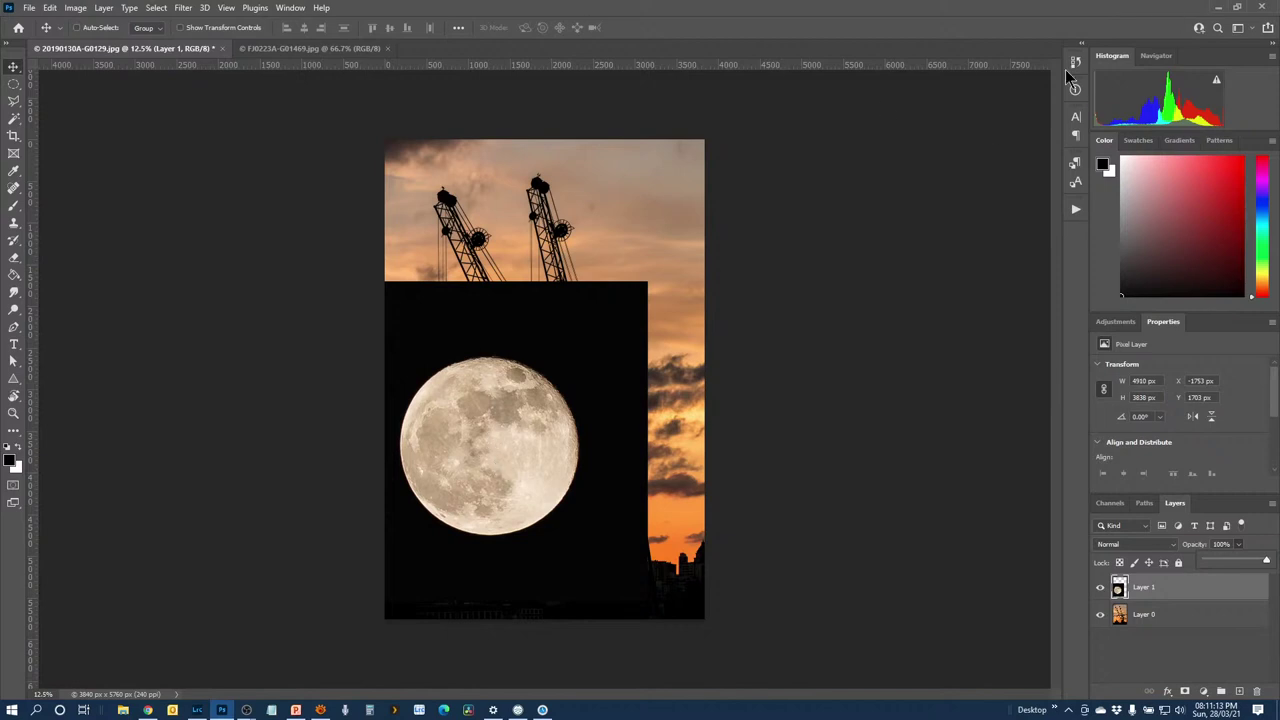
Place two vertical and two horizontal guides at the moon's left, right, top and bottom edges
click(1156, 55)
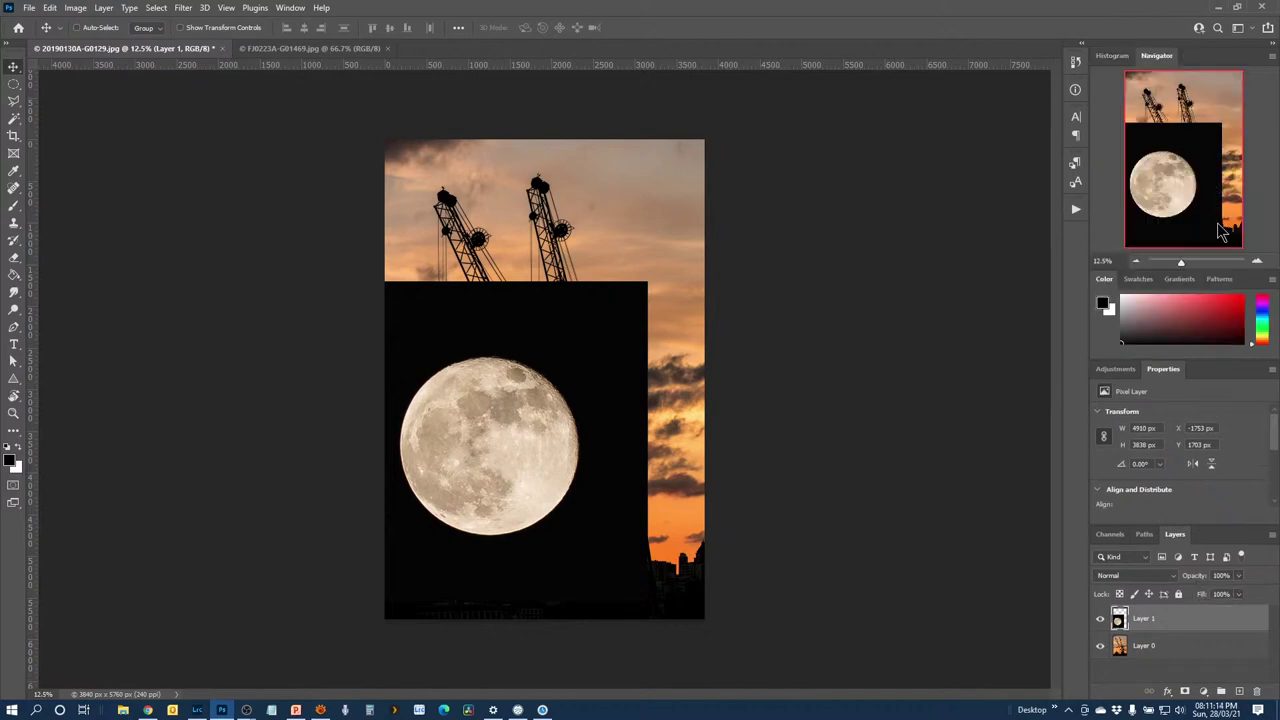
click(1257, 262)
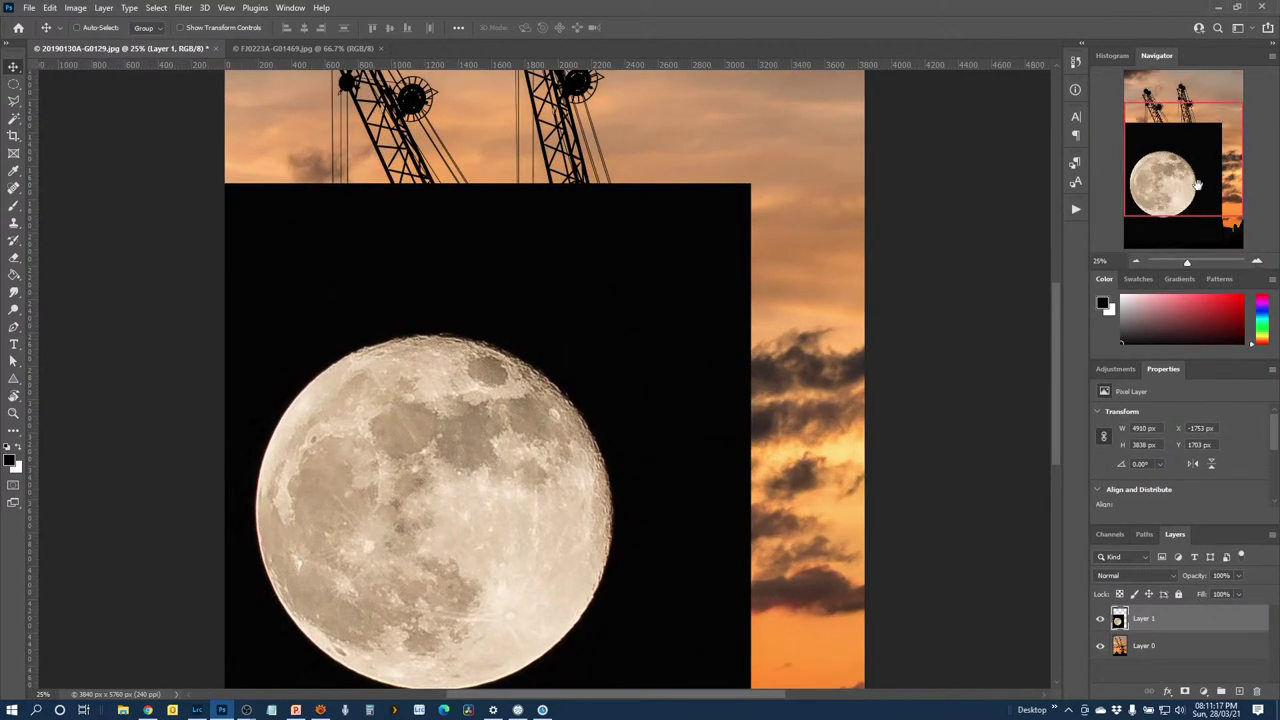
drag(1178, 194, 1161, 213)
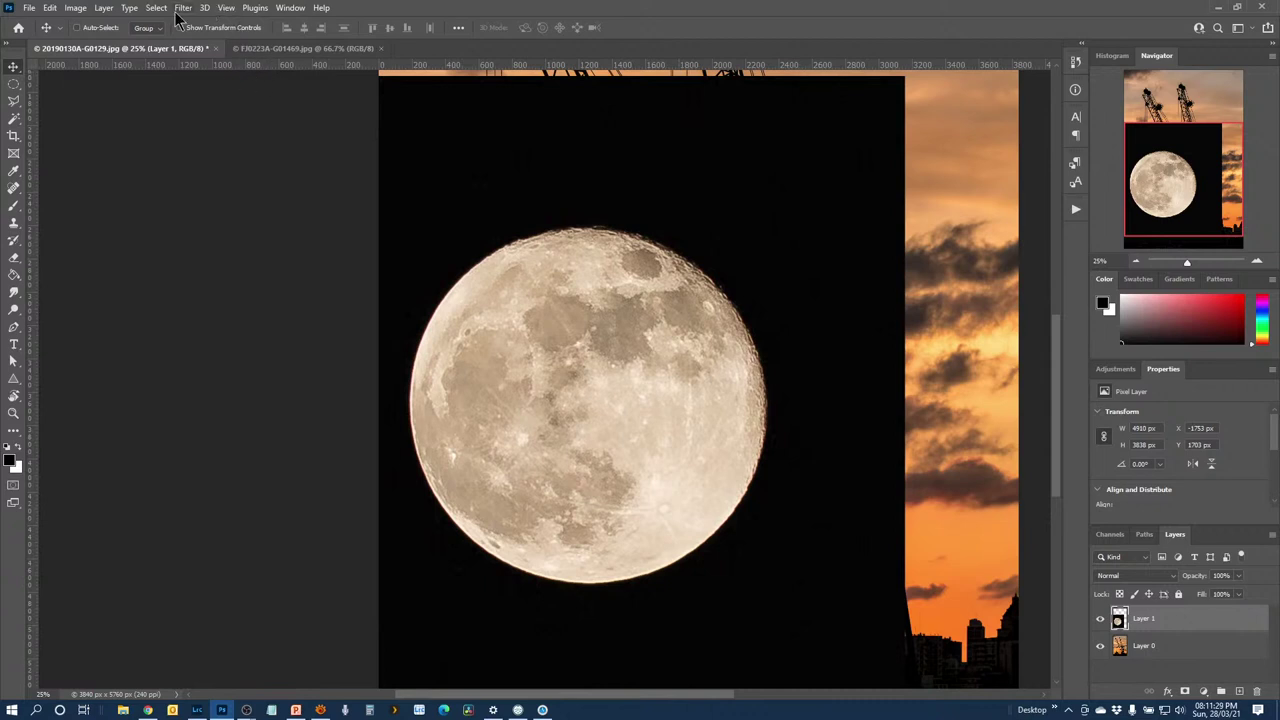
click(226, 8)
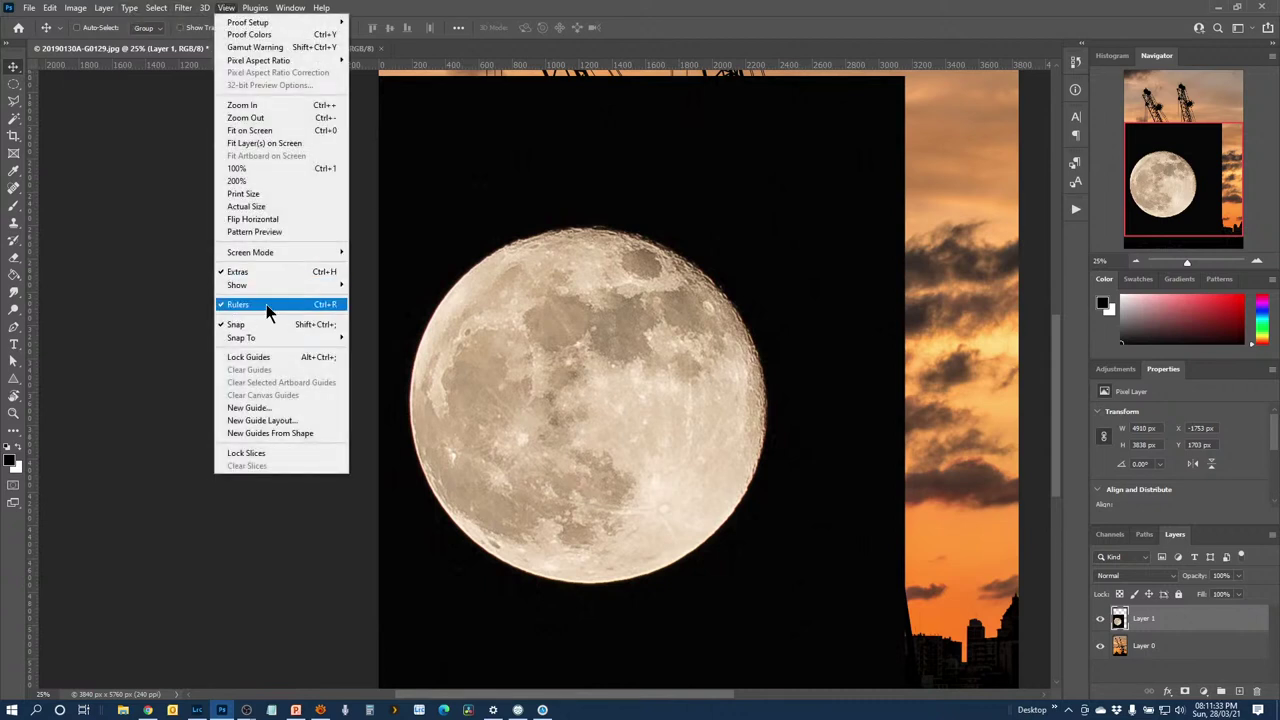
click(34, 385)
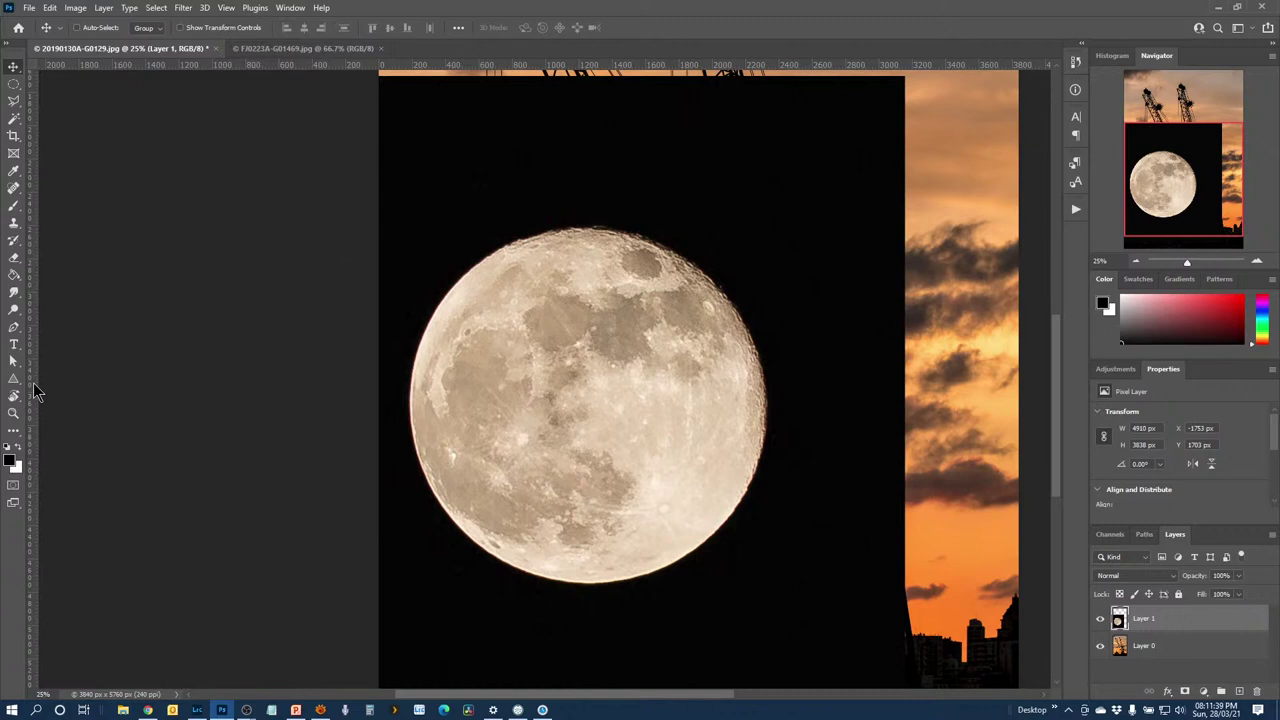
drag(34, 390, 411, 404)
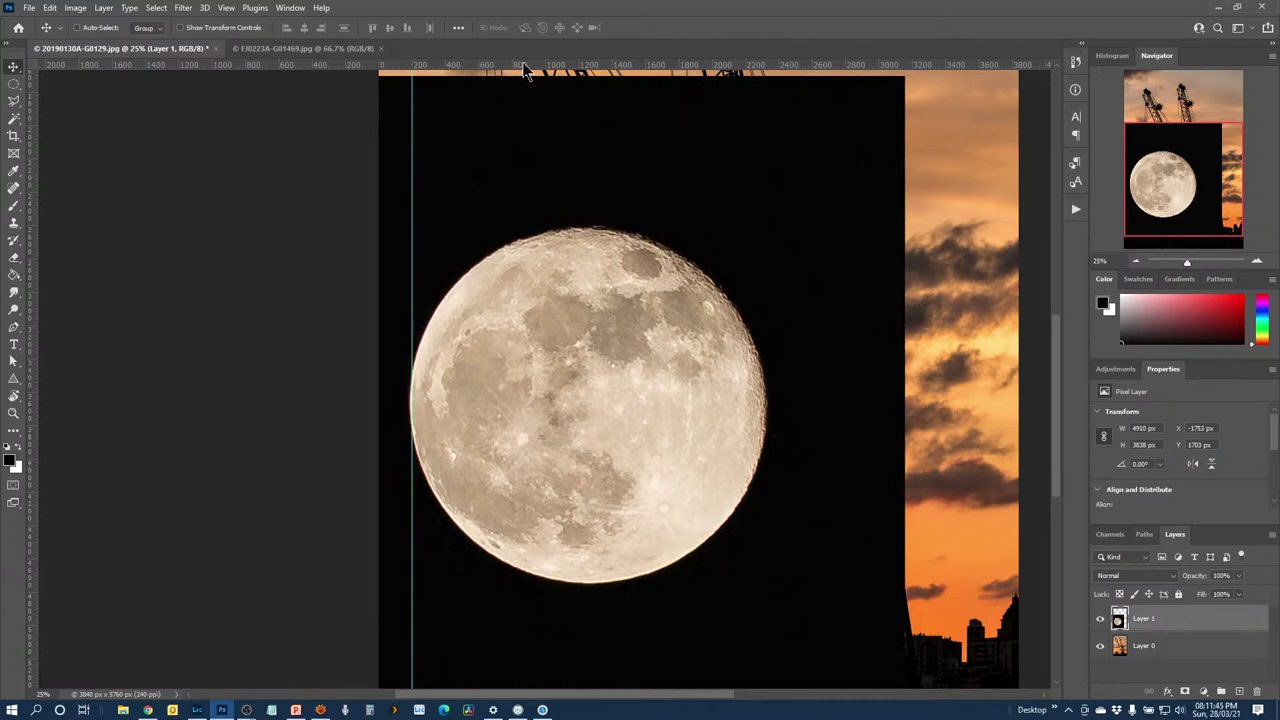
drag(524, 70, 540, 231)
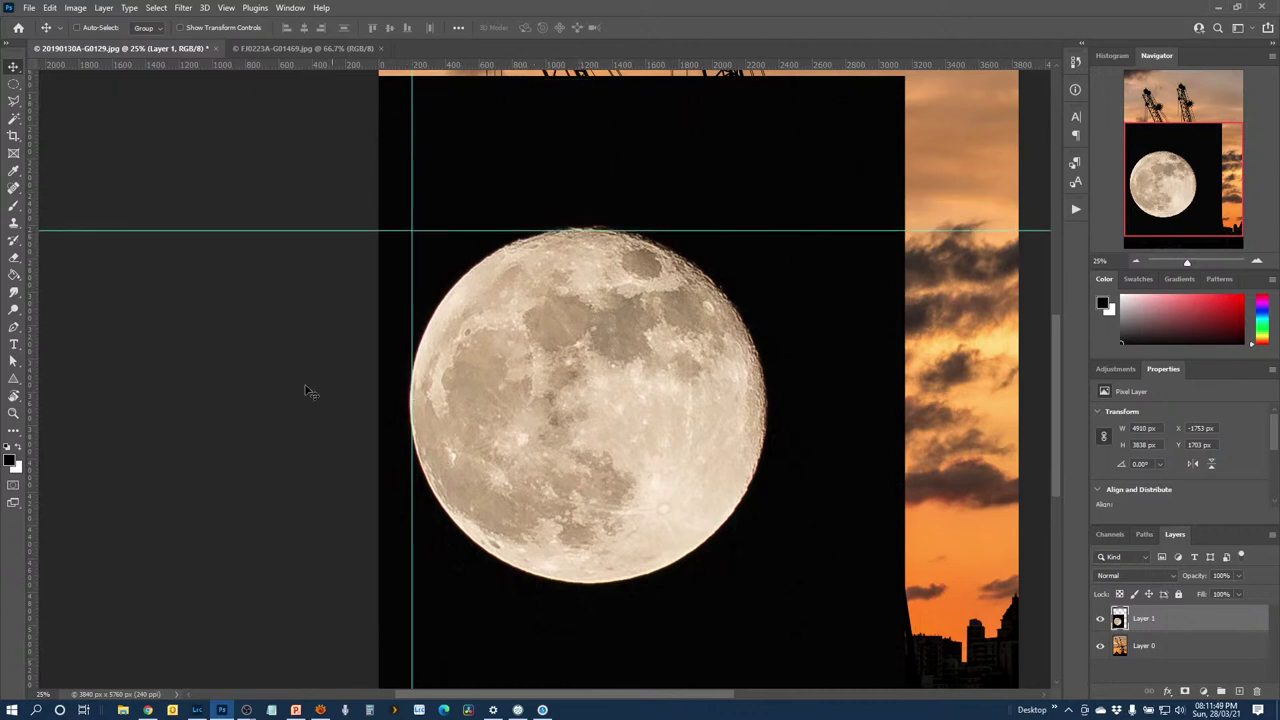
drag(30, 415, 762, 397)
drag(512, 70, 550, 578)
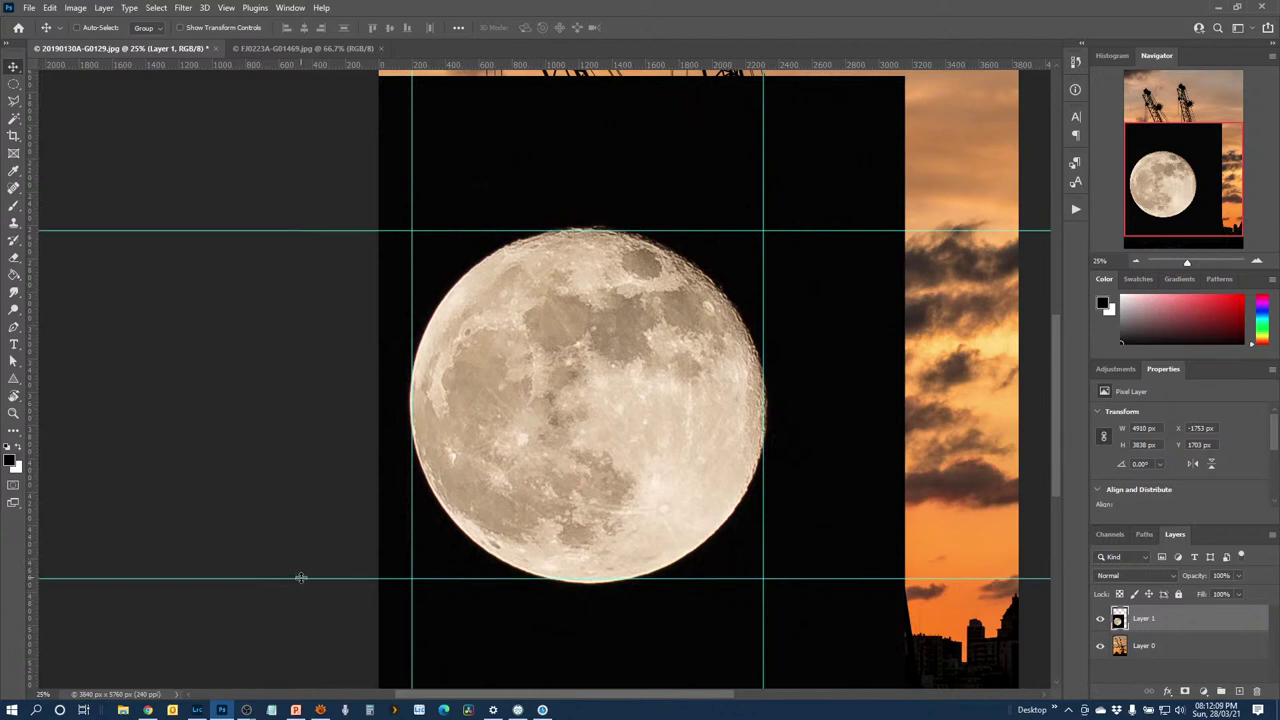
Fine-tune the lower horizontal guide so it touches the moon's bottom edge
drag(300, 578, 300, 582)
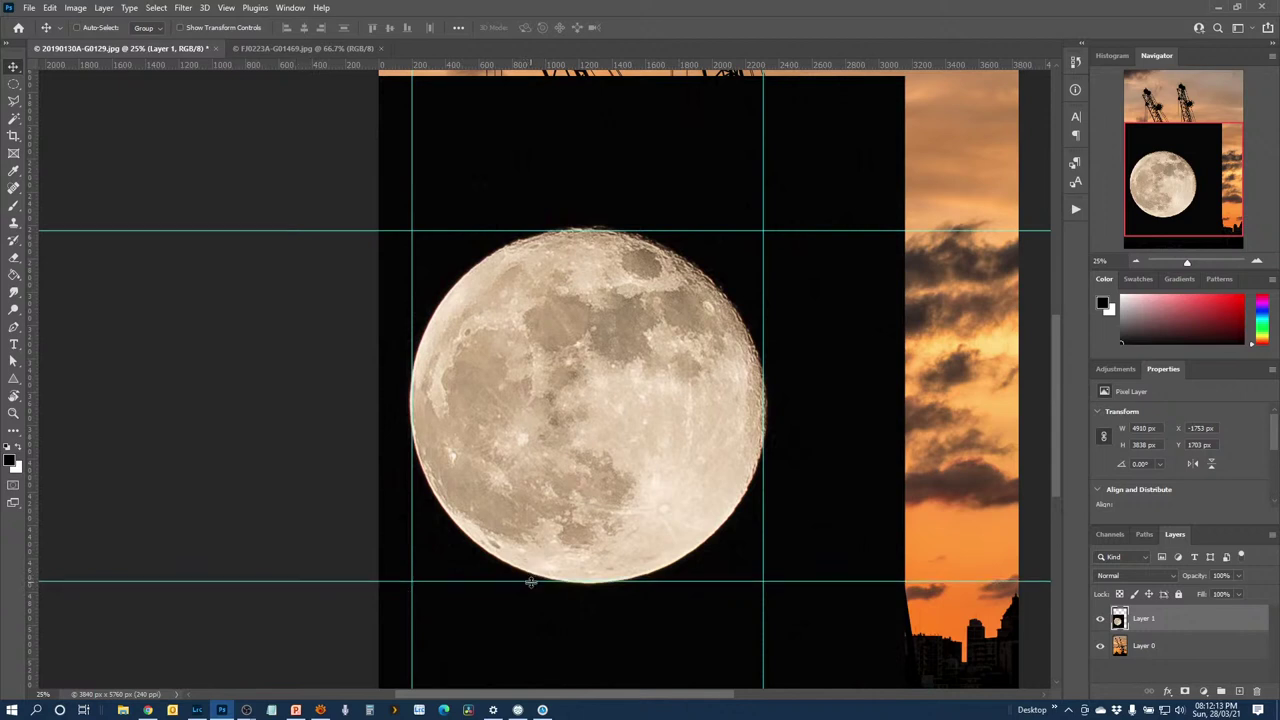
drag(531, 582, 528, 579)
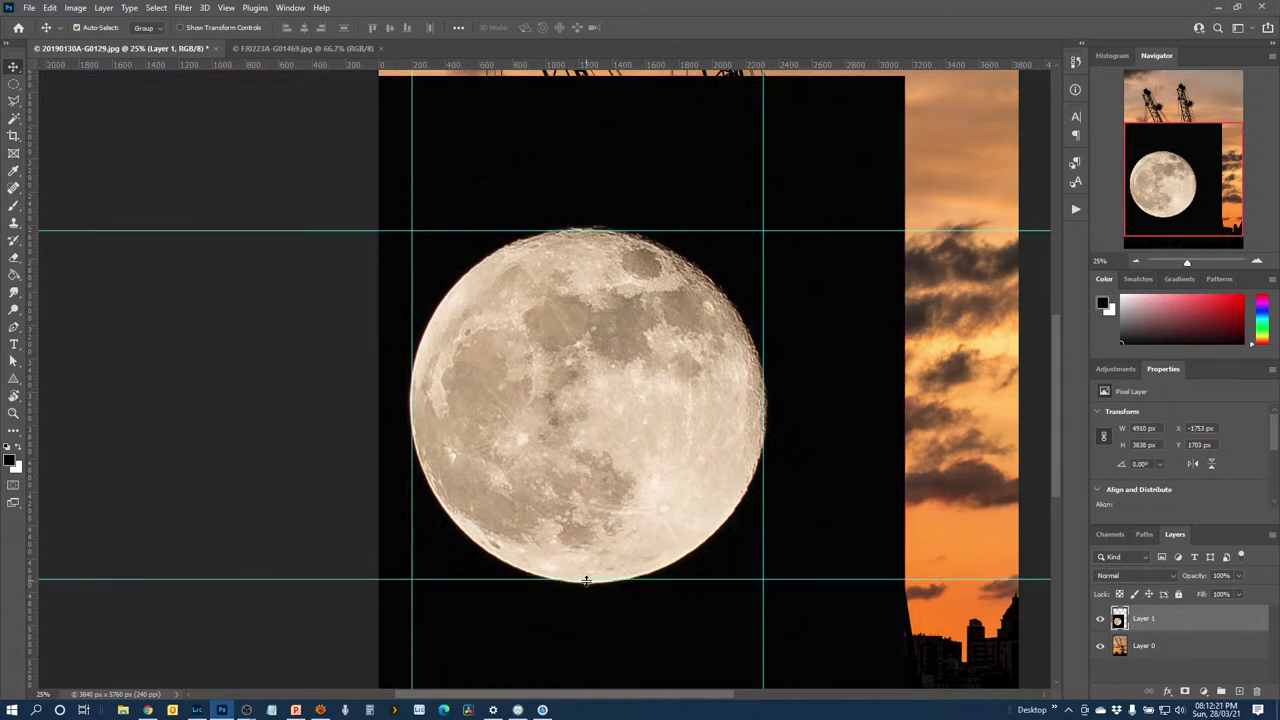
drag(586, 580, 585, 581)
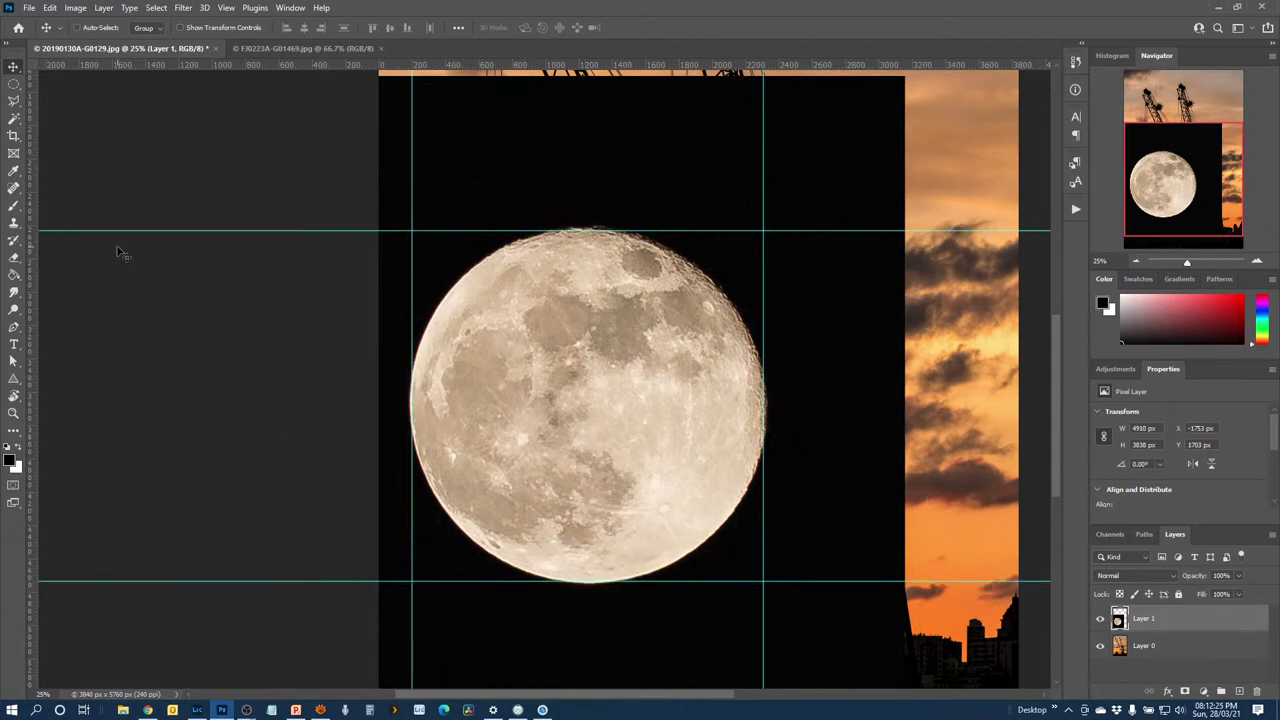
Select the moon with the Elliptical Marquee tool at 7 px feather, from corner to corner of the guides, about 2108 by 2104 px
click(18, 89)
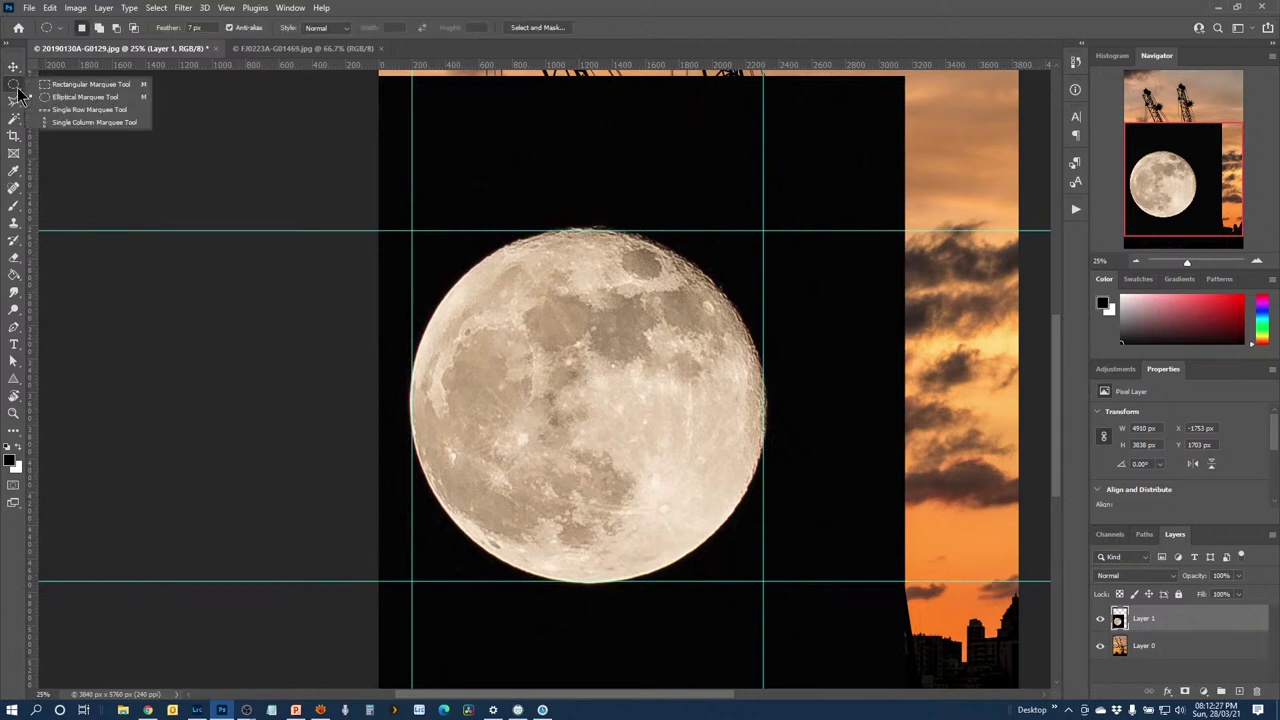
click(64, 85)
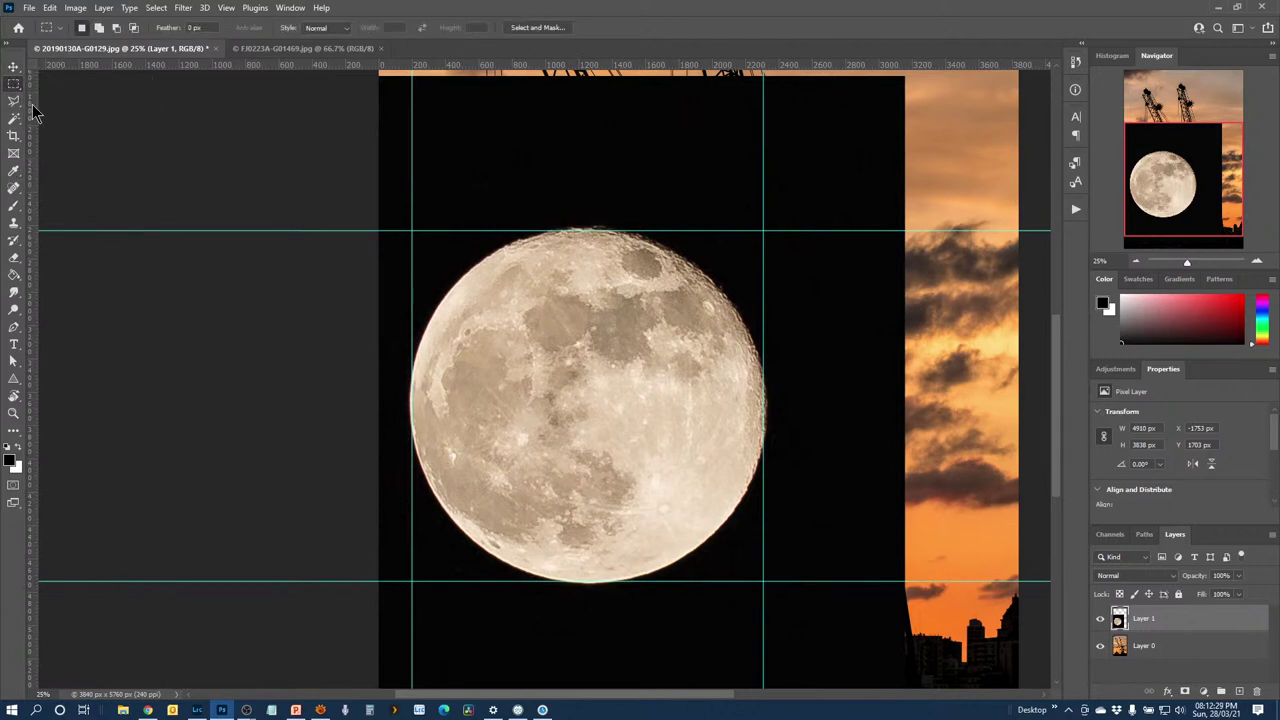
right_click(19, 88)
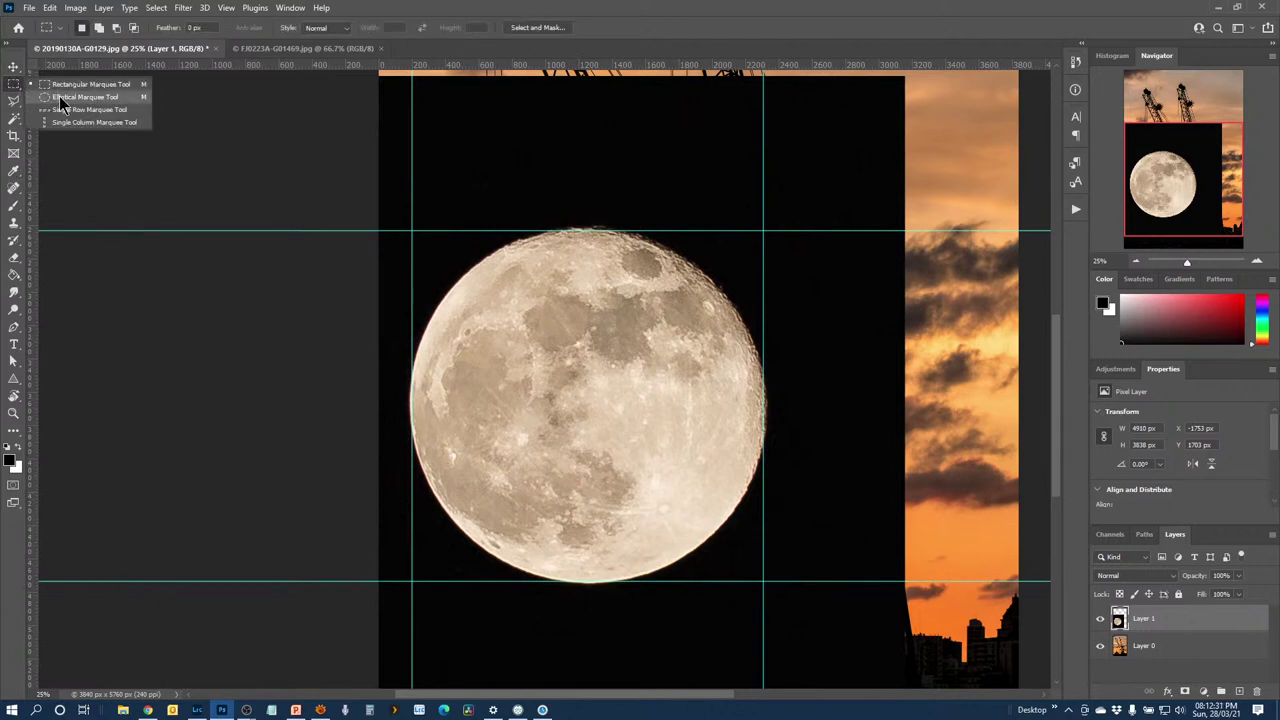
click(59, 96)
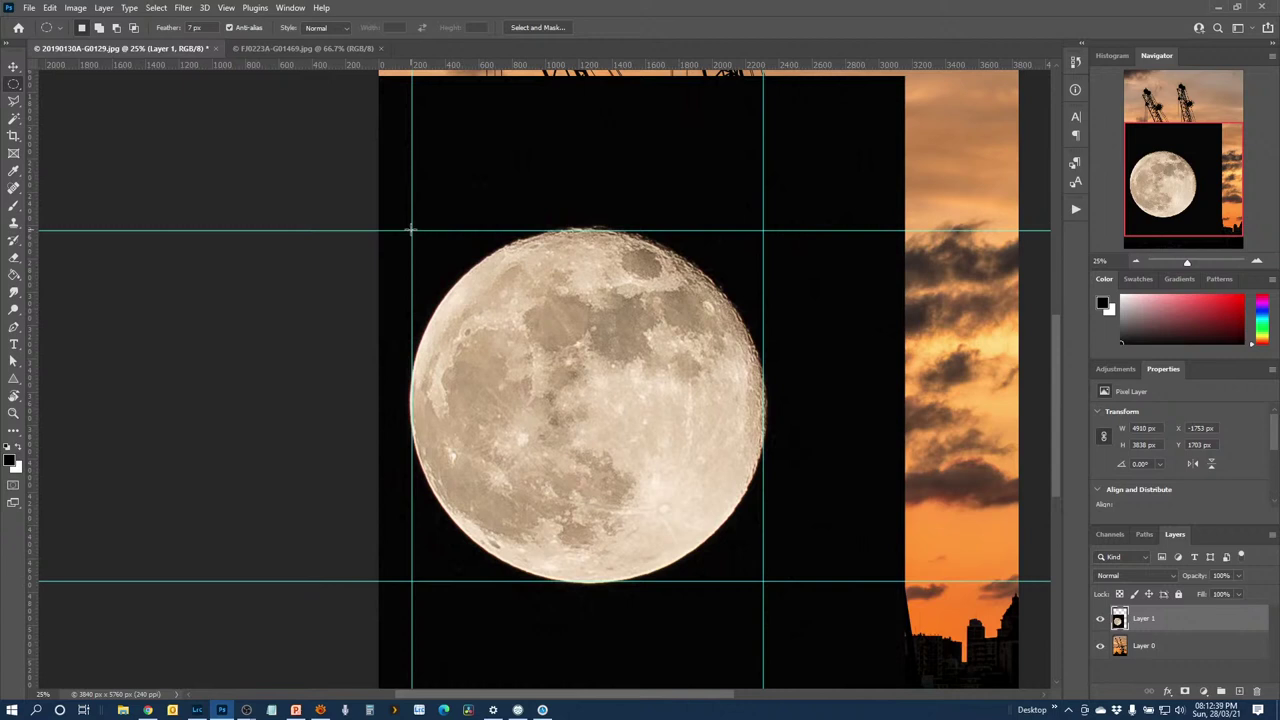
drag(410, 230, 762, 580)
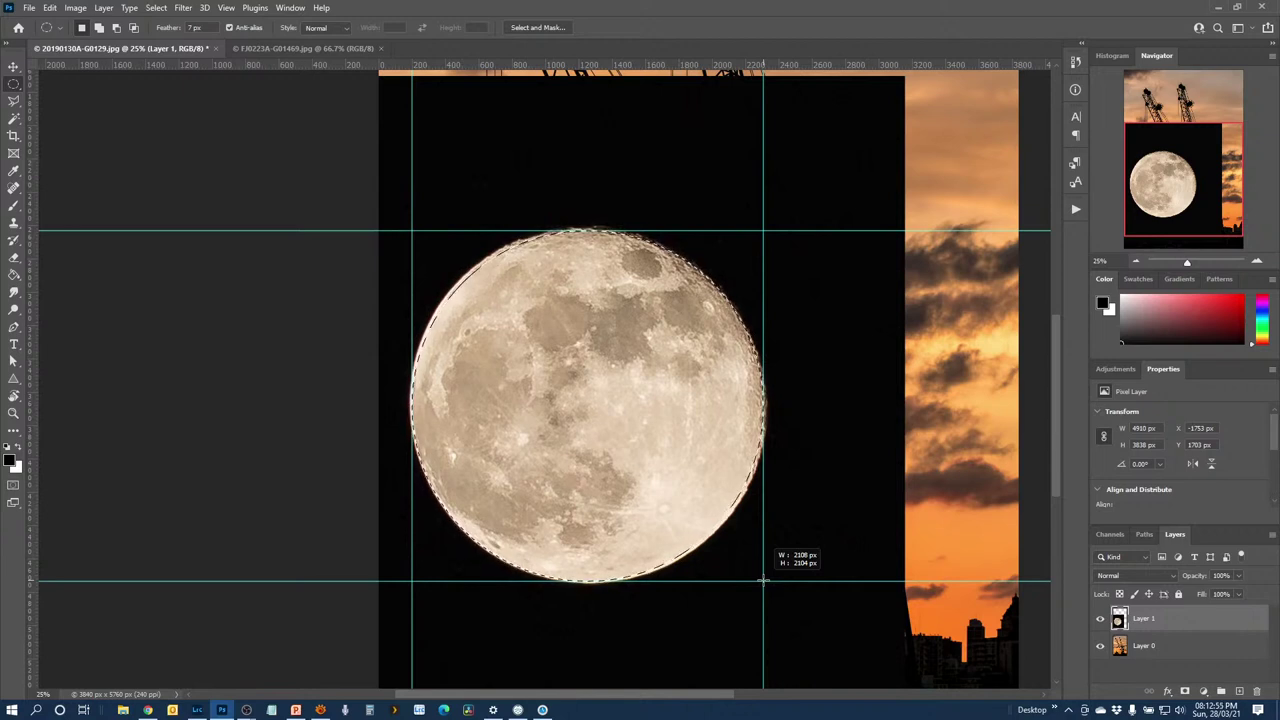
drag(763, 580, 763, 580)
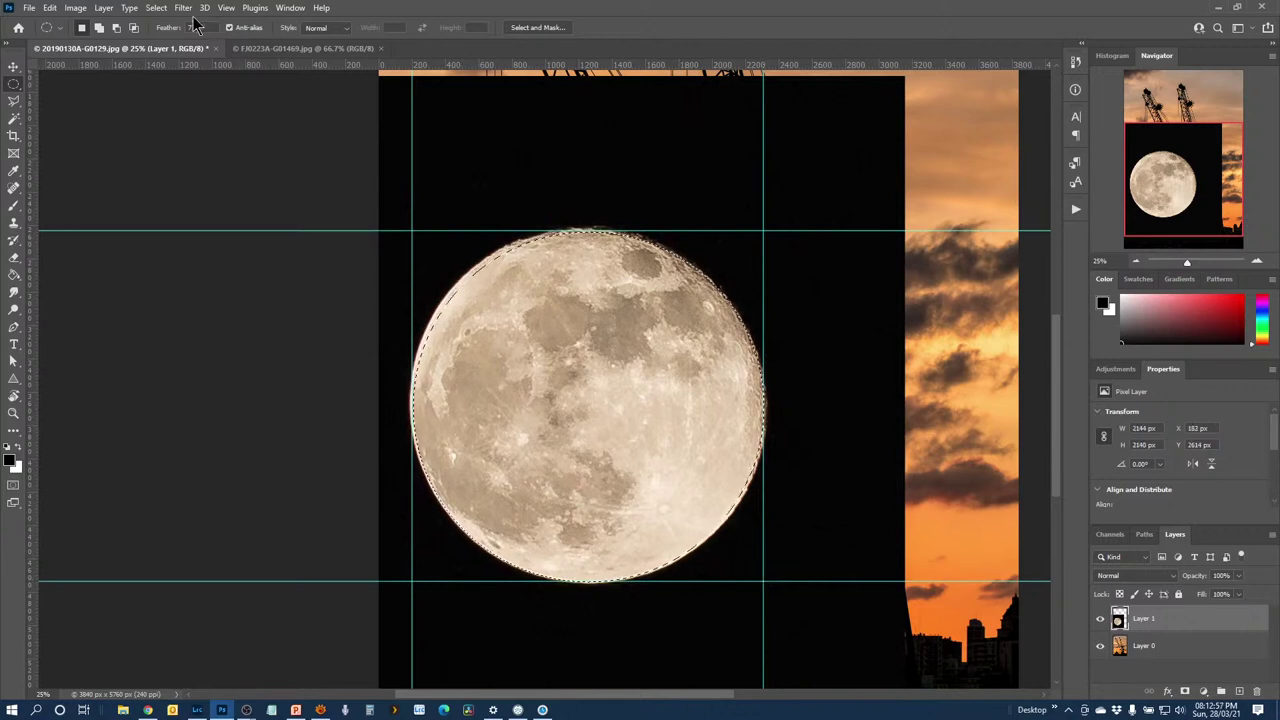
Replace the selection with a new elliptical one around the moon, using a 5 px feather and spanning the guide intersections
click(189, 27)
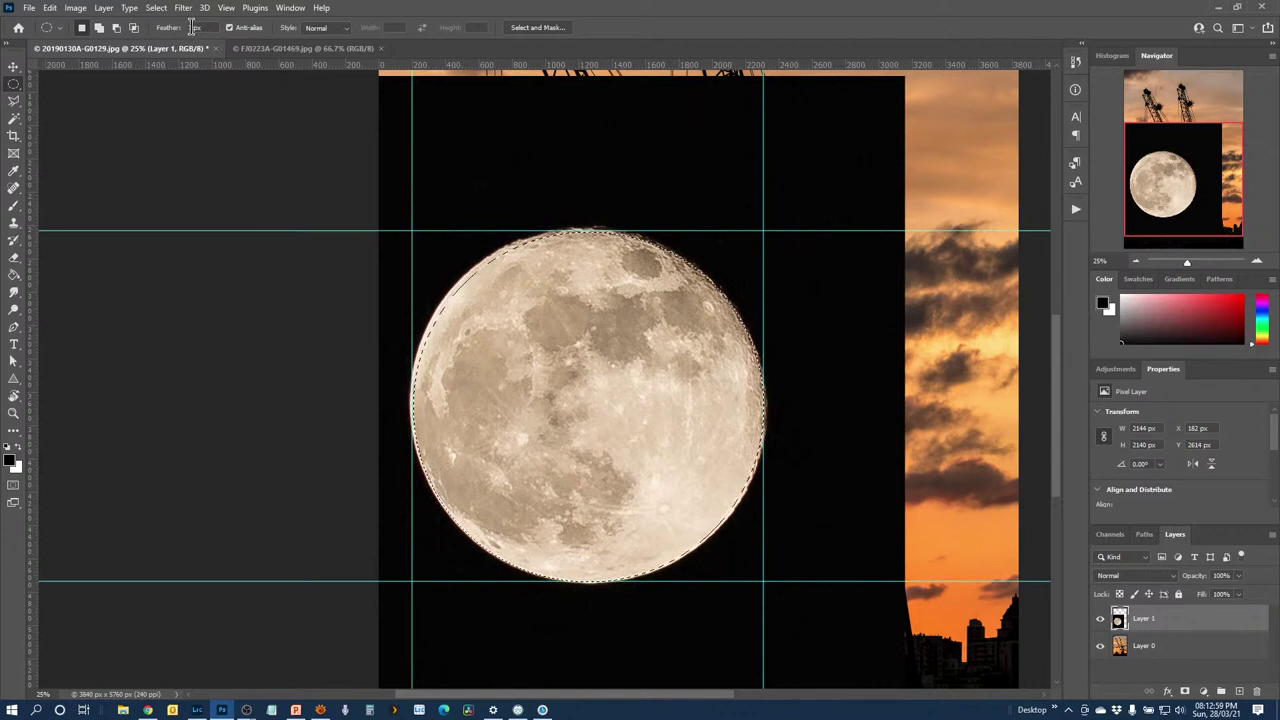
text(7)
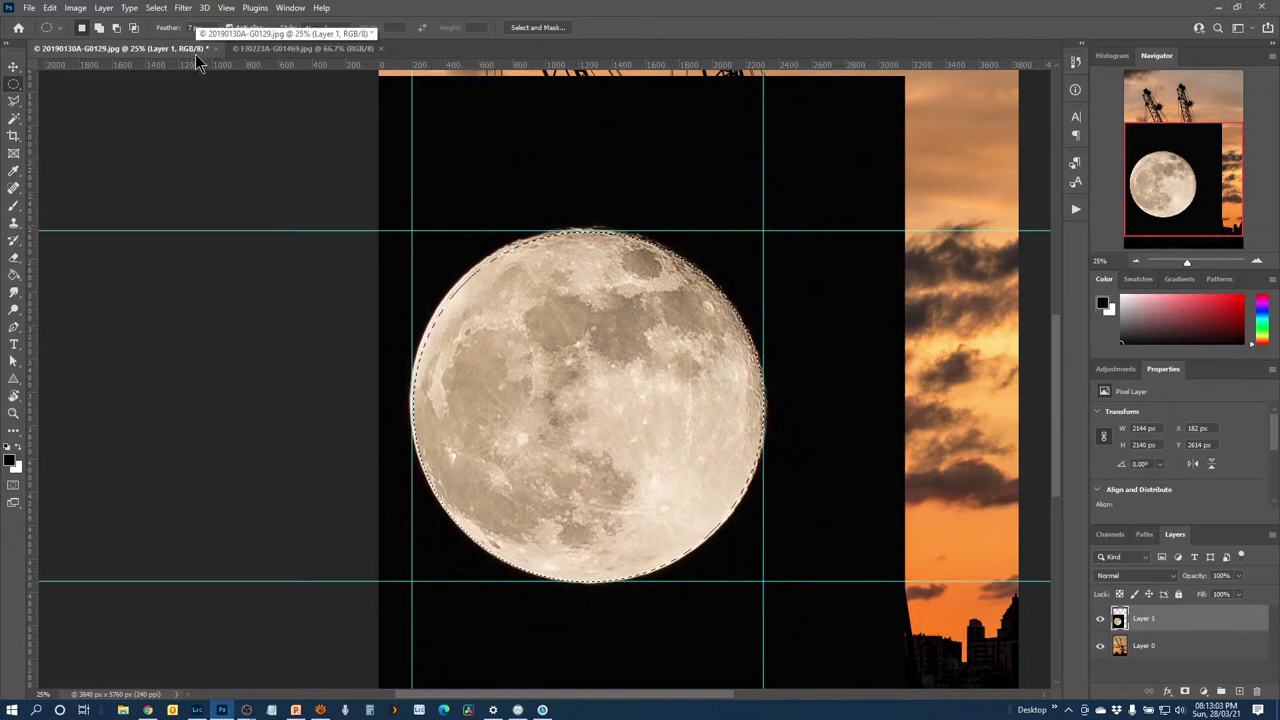
key(ctrl+d)
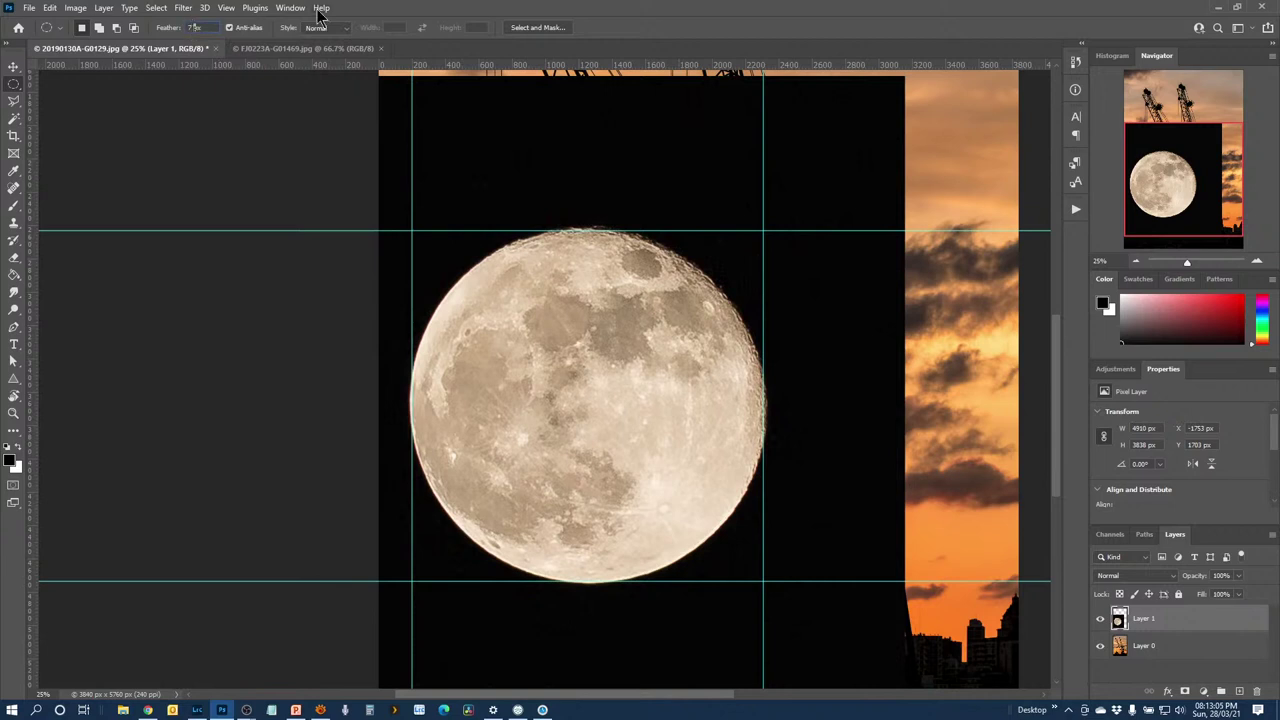
text(0)
text(5)
drag(411, 230, 722, 432)
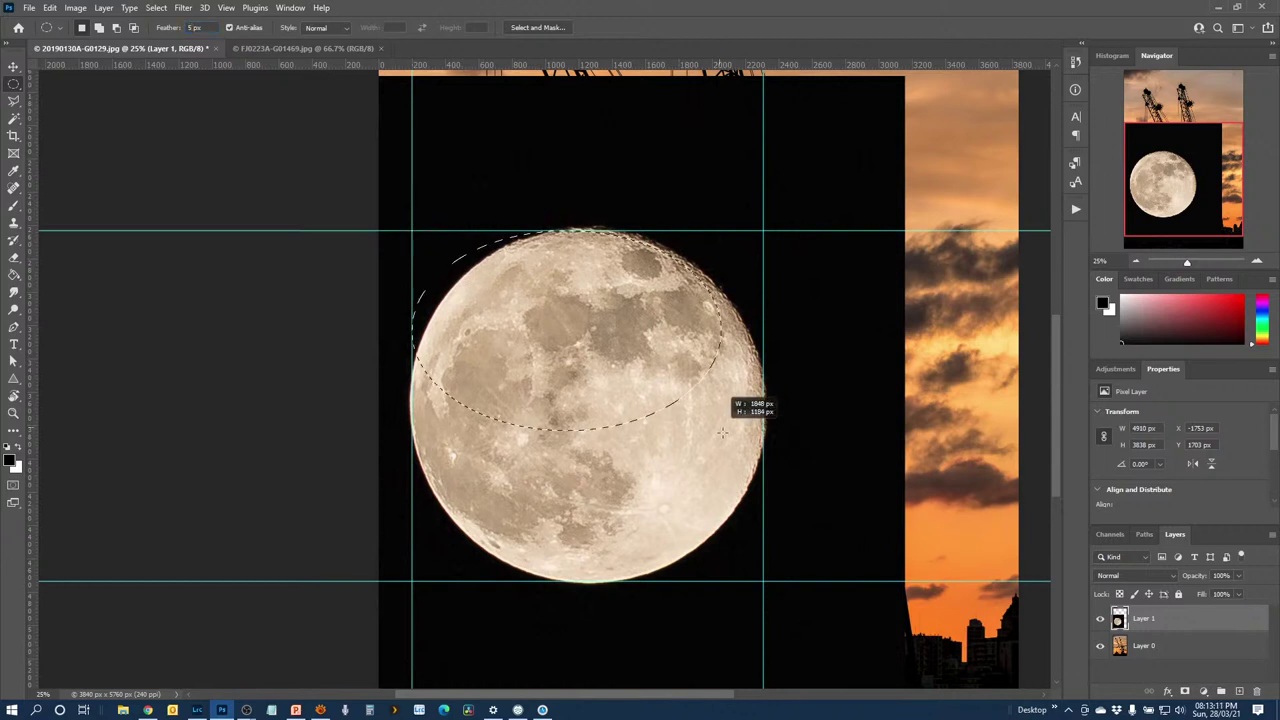
drag(726, 513, 763, 580)
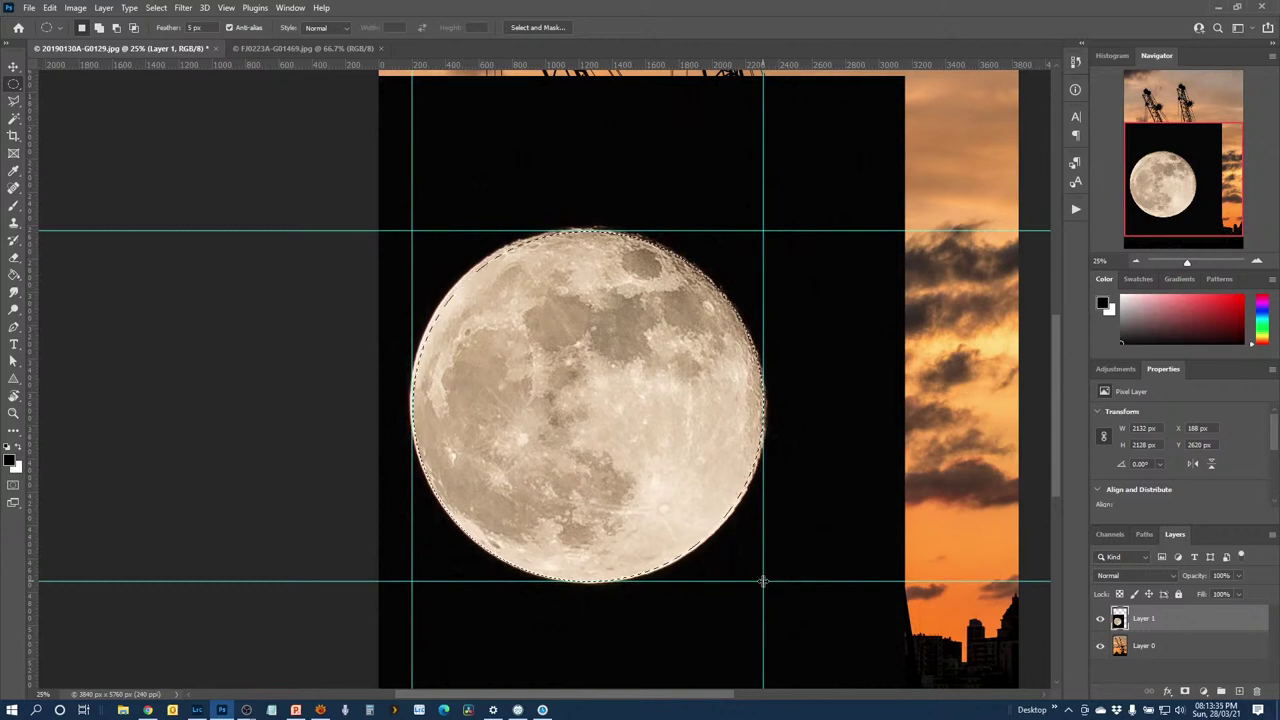
Cut the selected moon from its layer and paste it onto a new layer
key(ctrl+alt+shift+v)
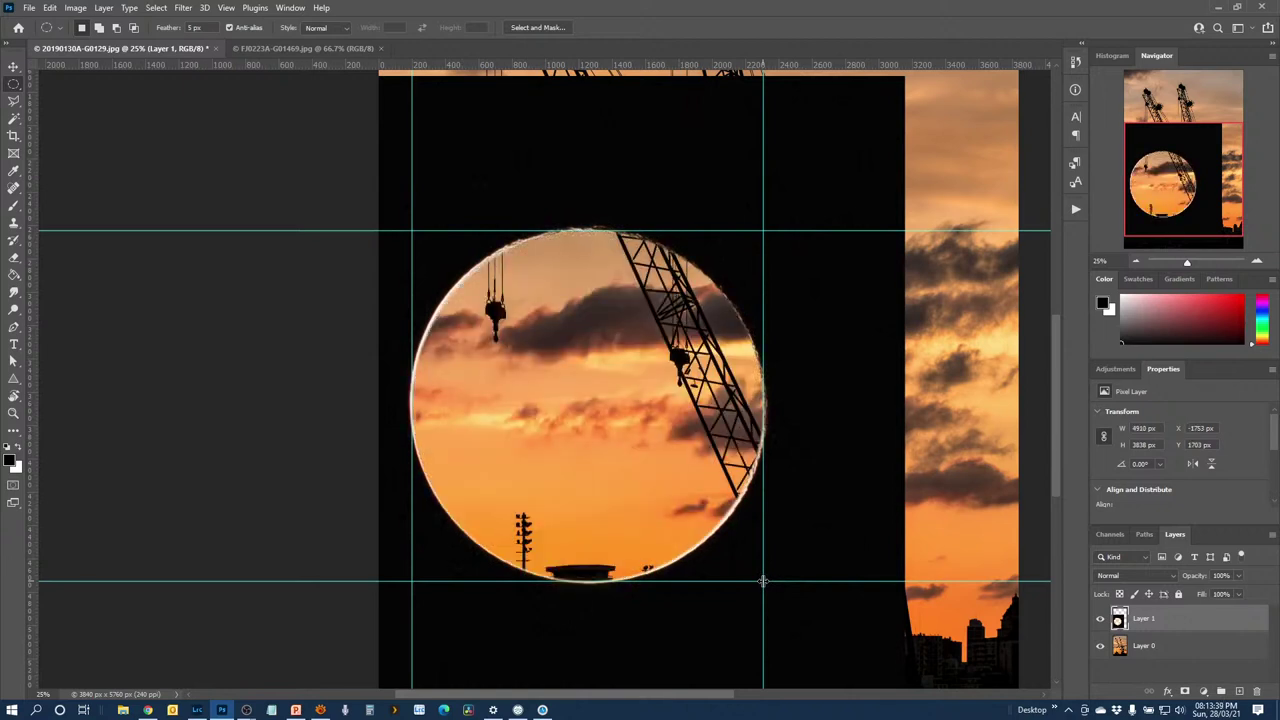
key(ctrl+v)
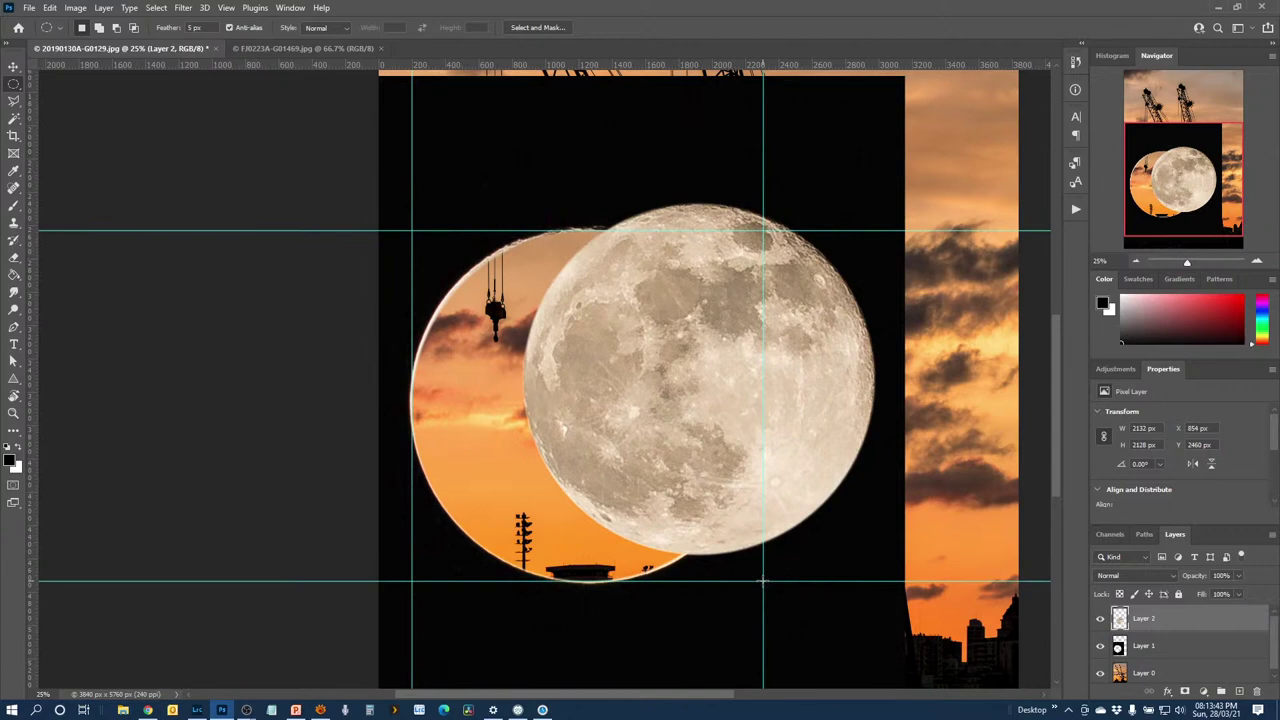
Undo the last paste and paste the cut moon again onto a new layer
key(ctrl+z)
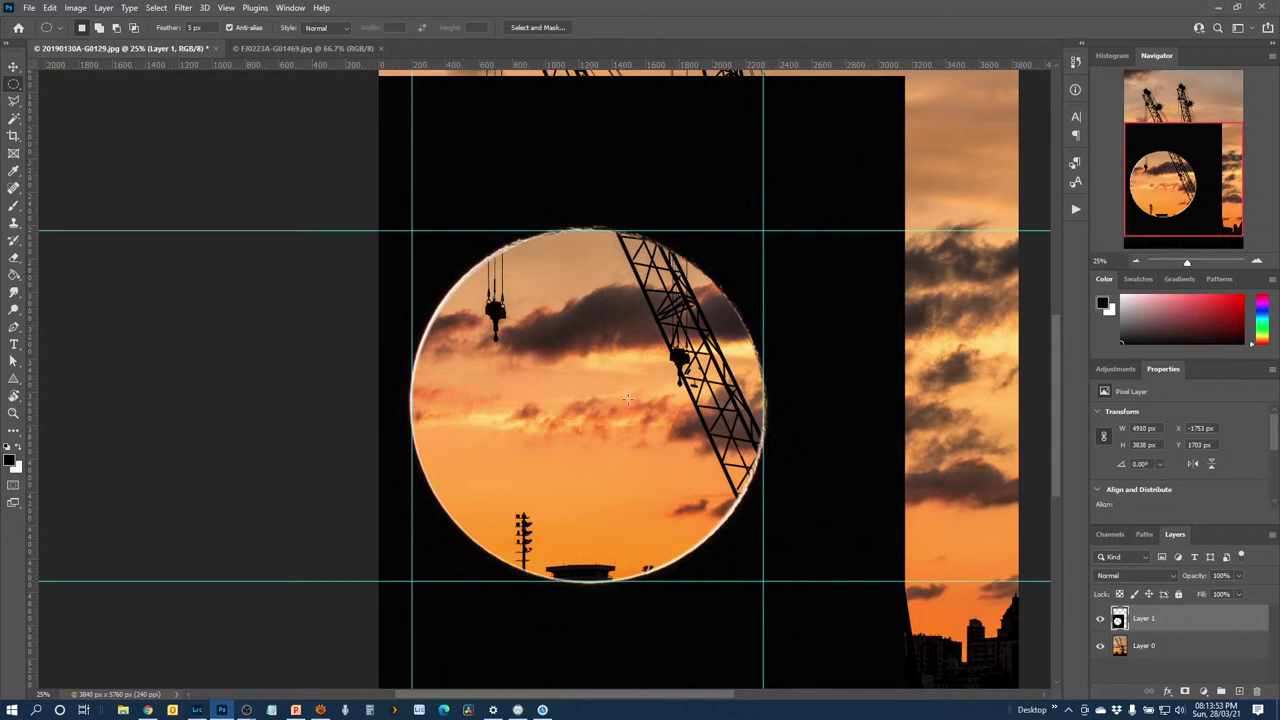
click(48, 8)
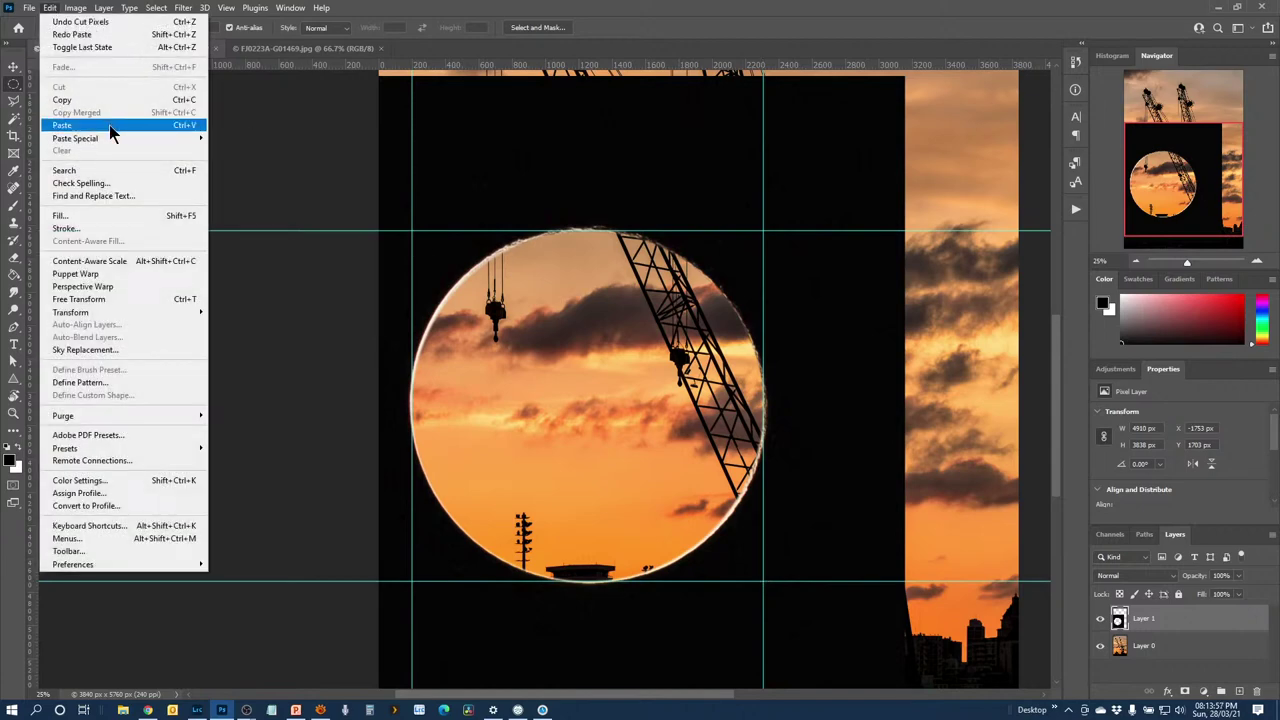
click(109, 125)
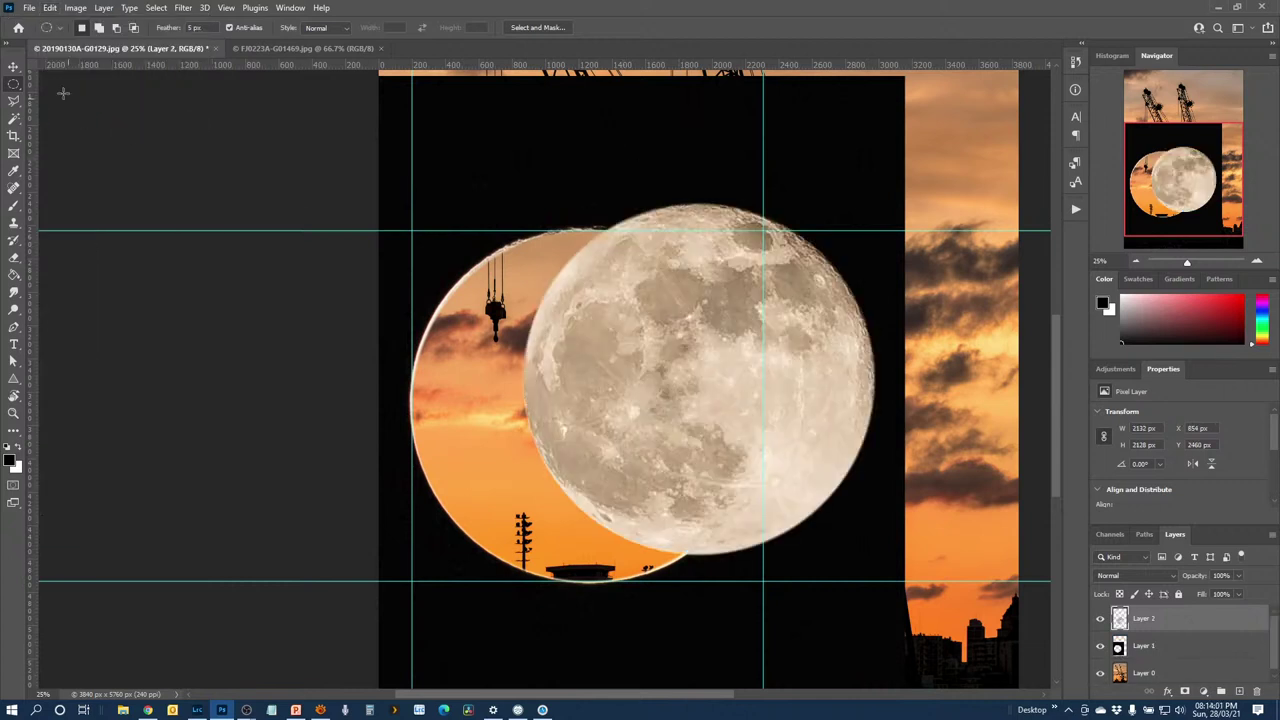
Move the pasted moon into the circular hole framed by the guides and hide the black surround on Layer 1
click(13, 67)
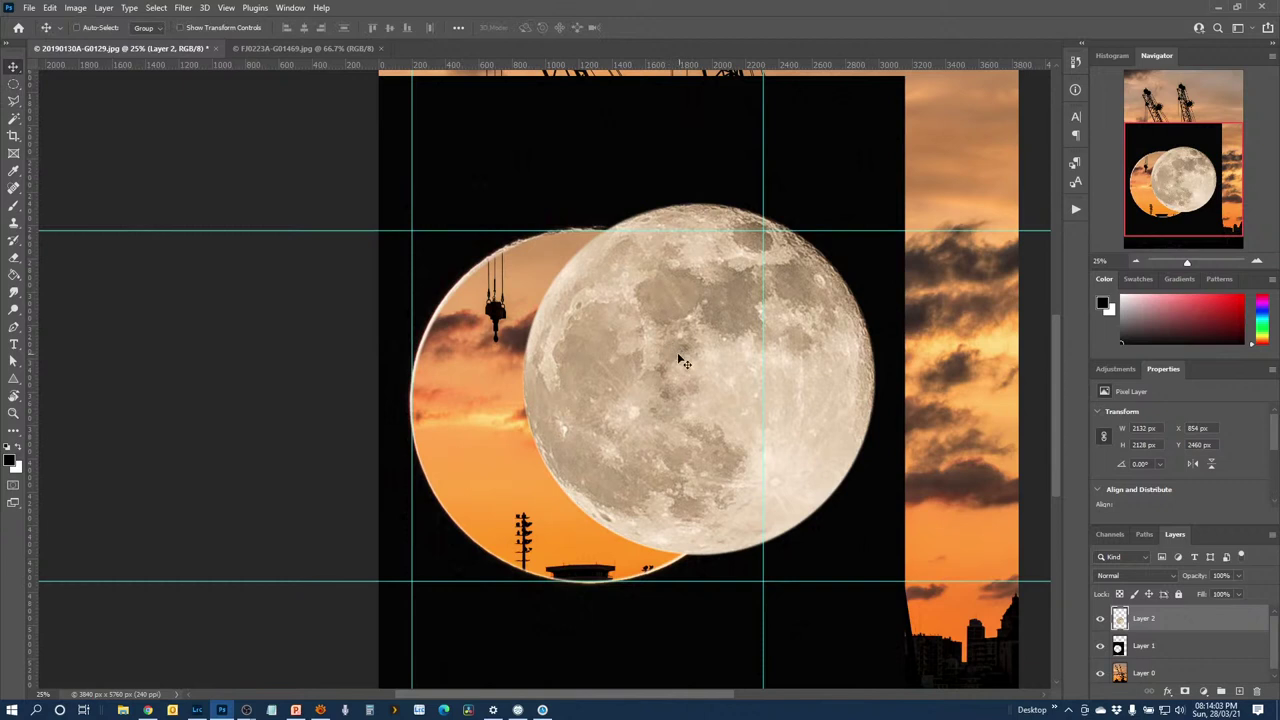
drag(677, 352, 567, 386)
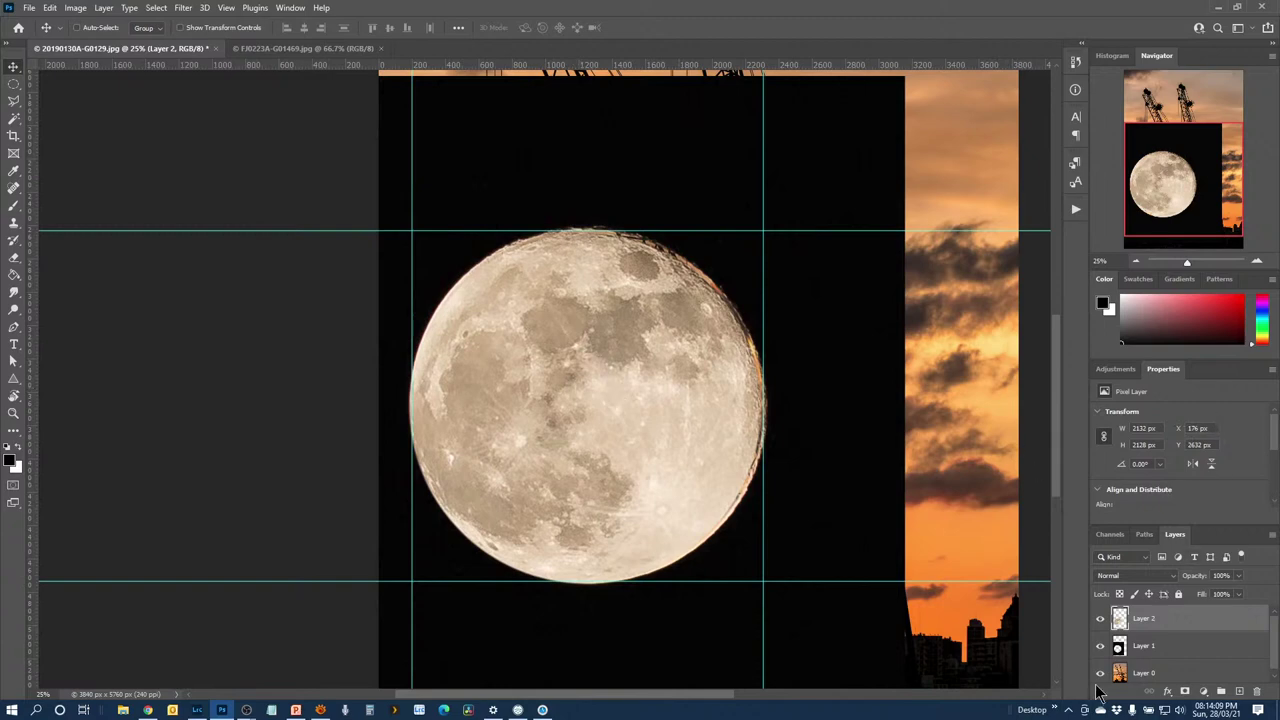
click(1100, 647)
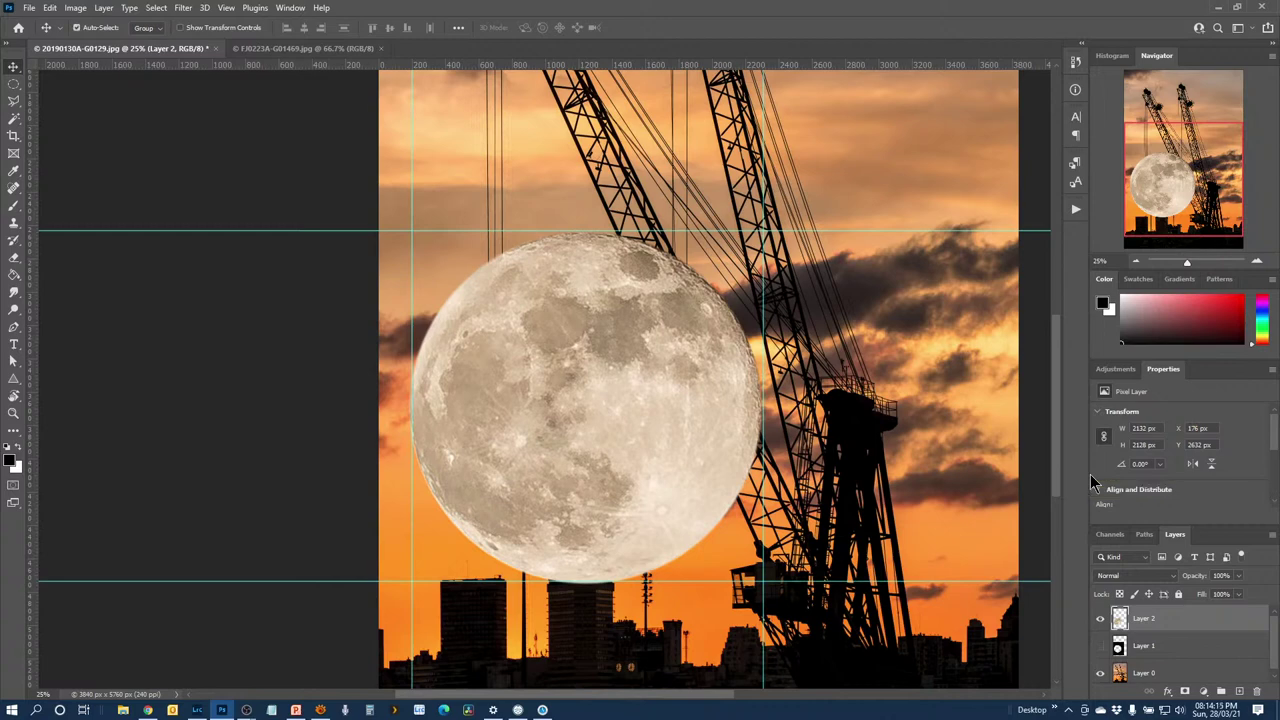
Make more room for the layer list and hide the moon on Layer 2 so only the crane photo shows
key(ctrl+minus)
key(ctrl+minus)
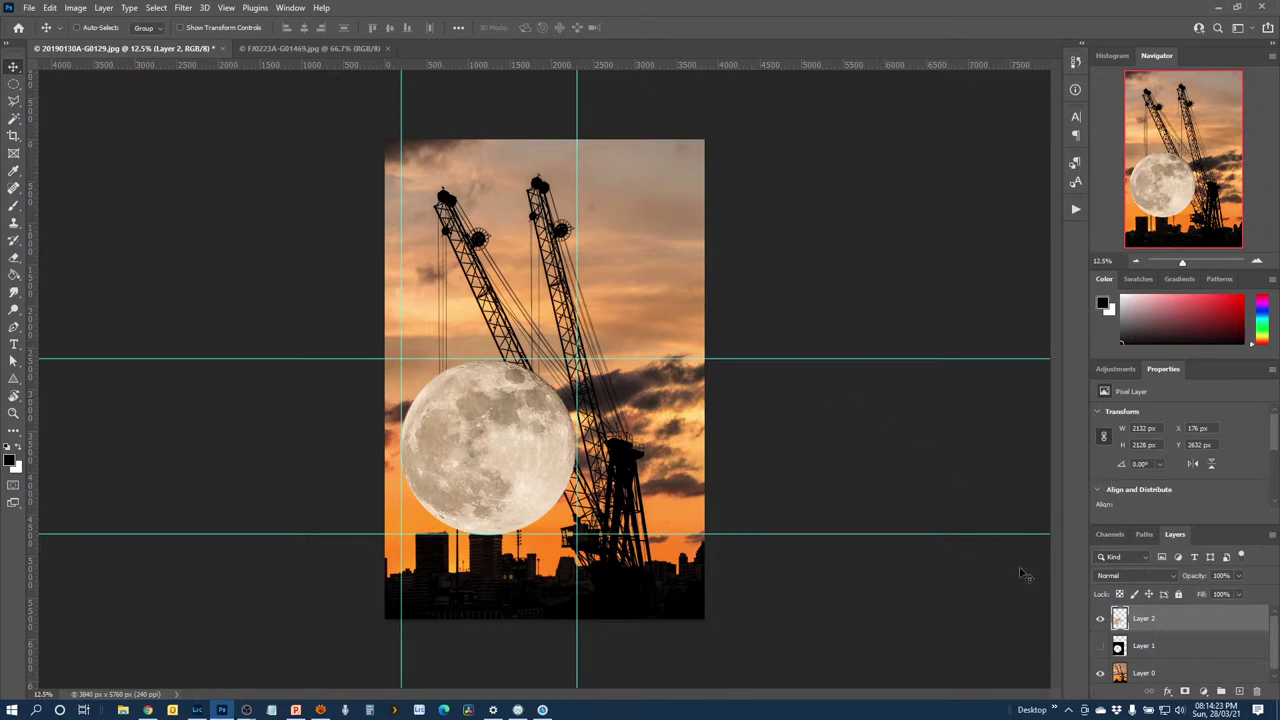
scroll(1275, 665, down, 1)
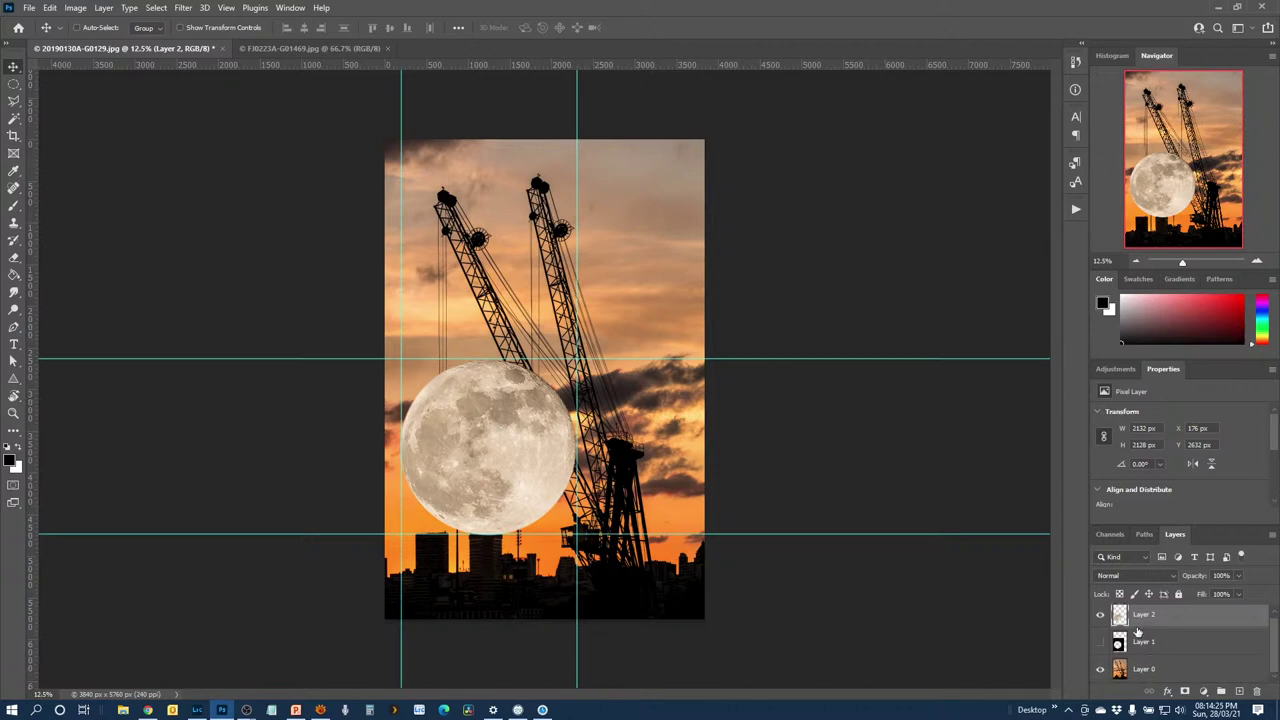
drag(1190, 527, 1190, 440)
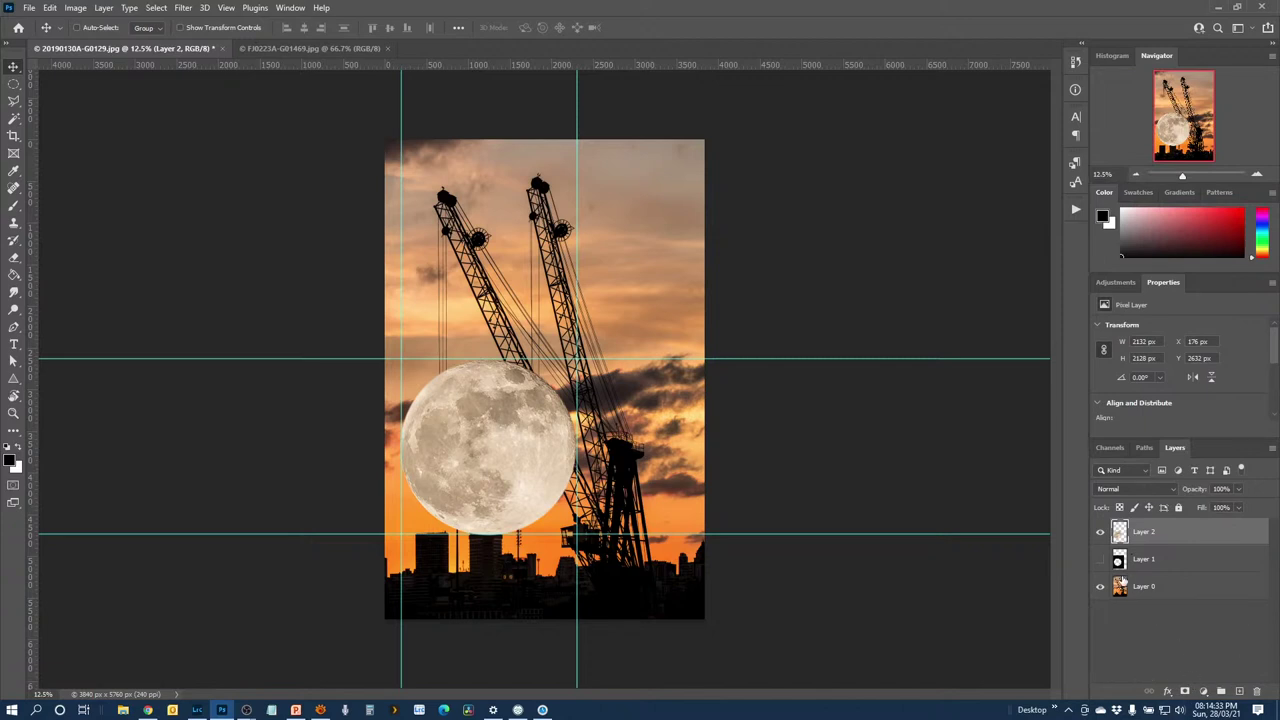
click(1110, 448)
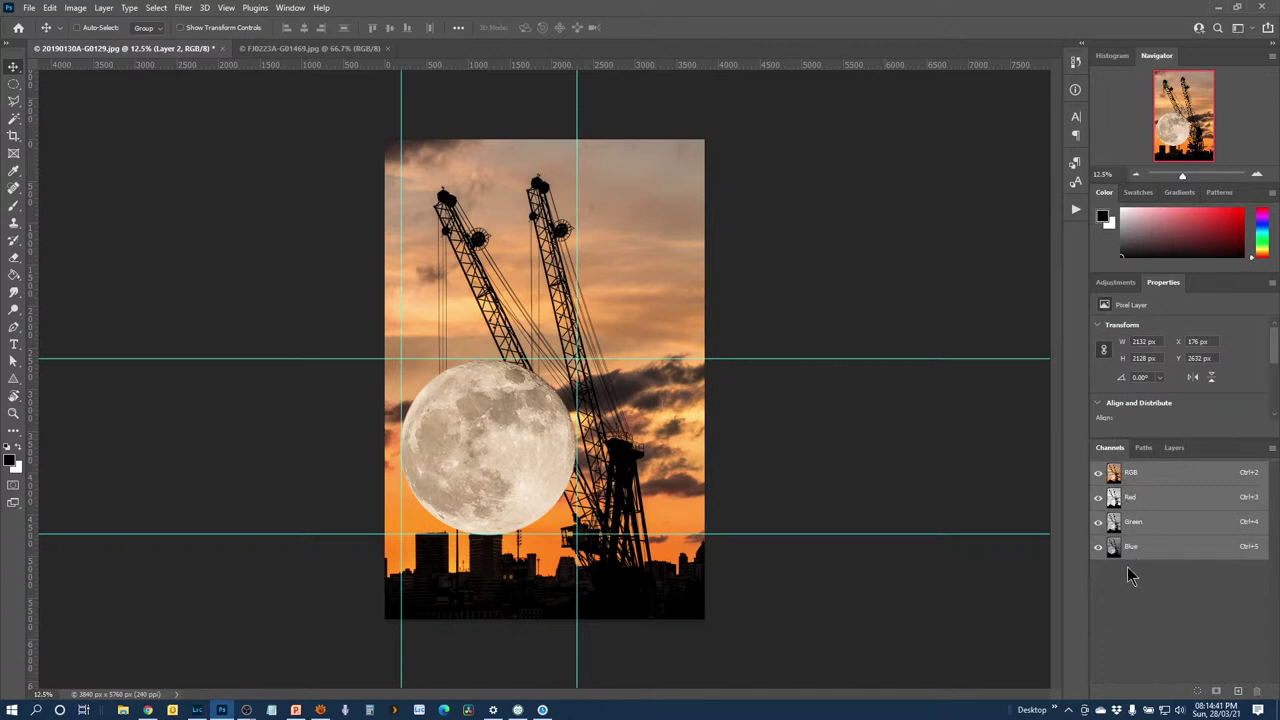
click(1175, 448)
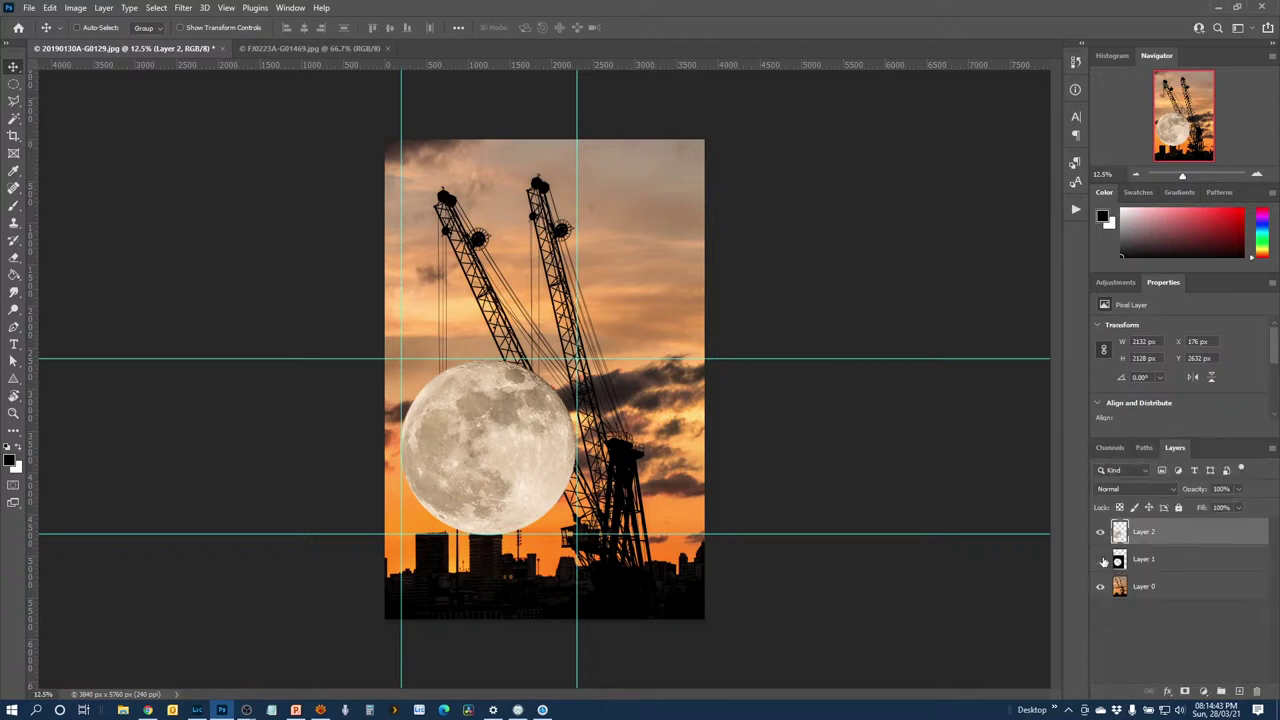
click(1100, 531)
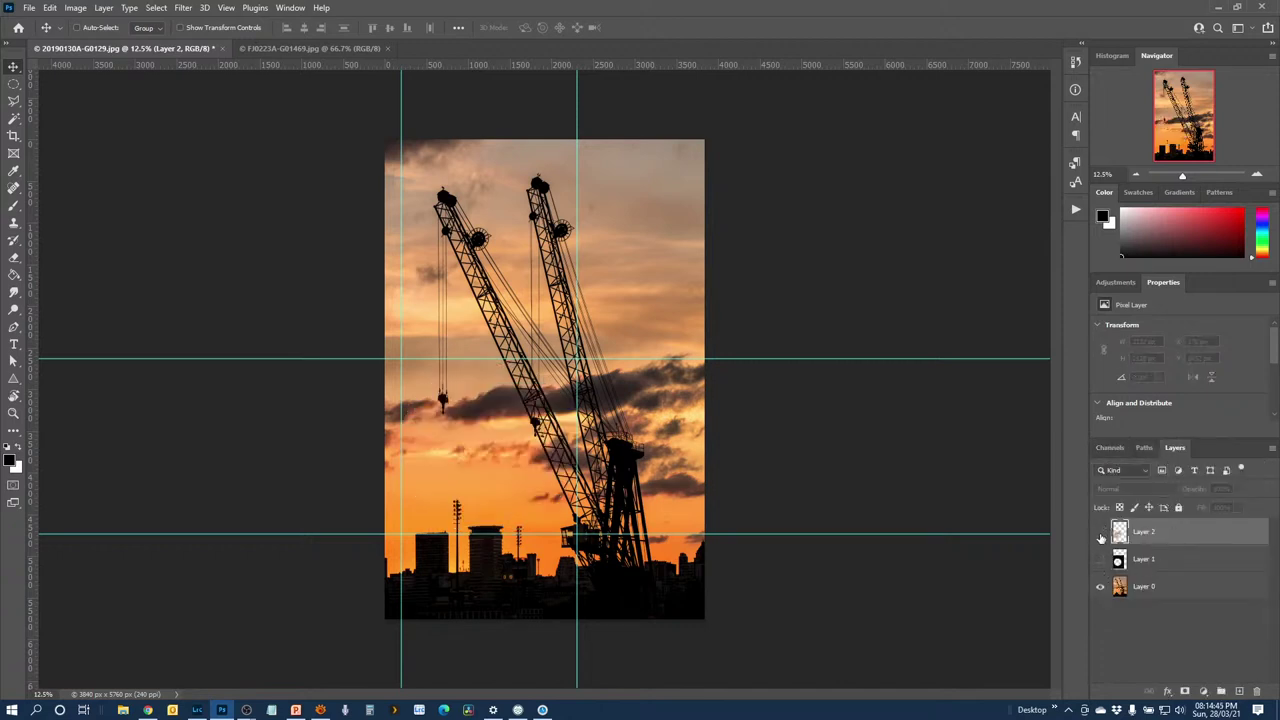
View the Red, Green and Blue channels one by one to compare how the cranes contrast with the sky
click(1109, 448)
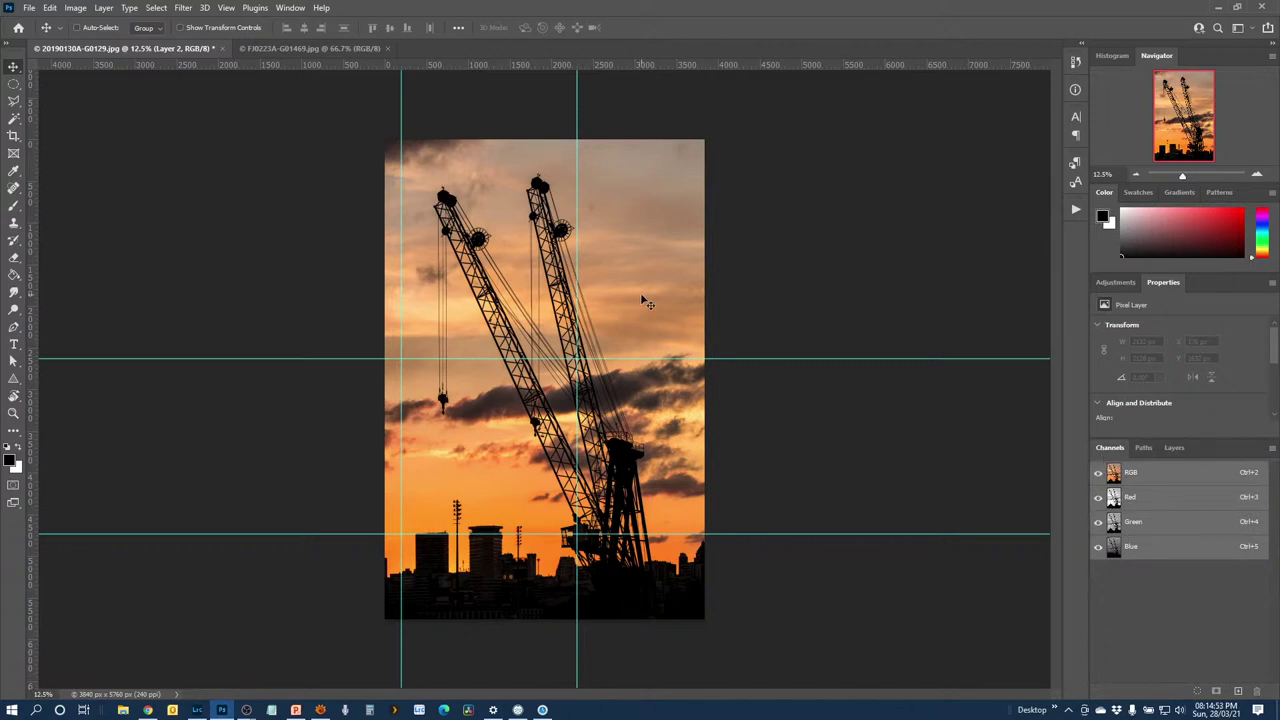
click(1139, 503)
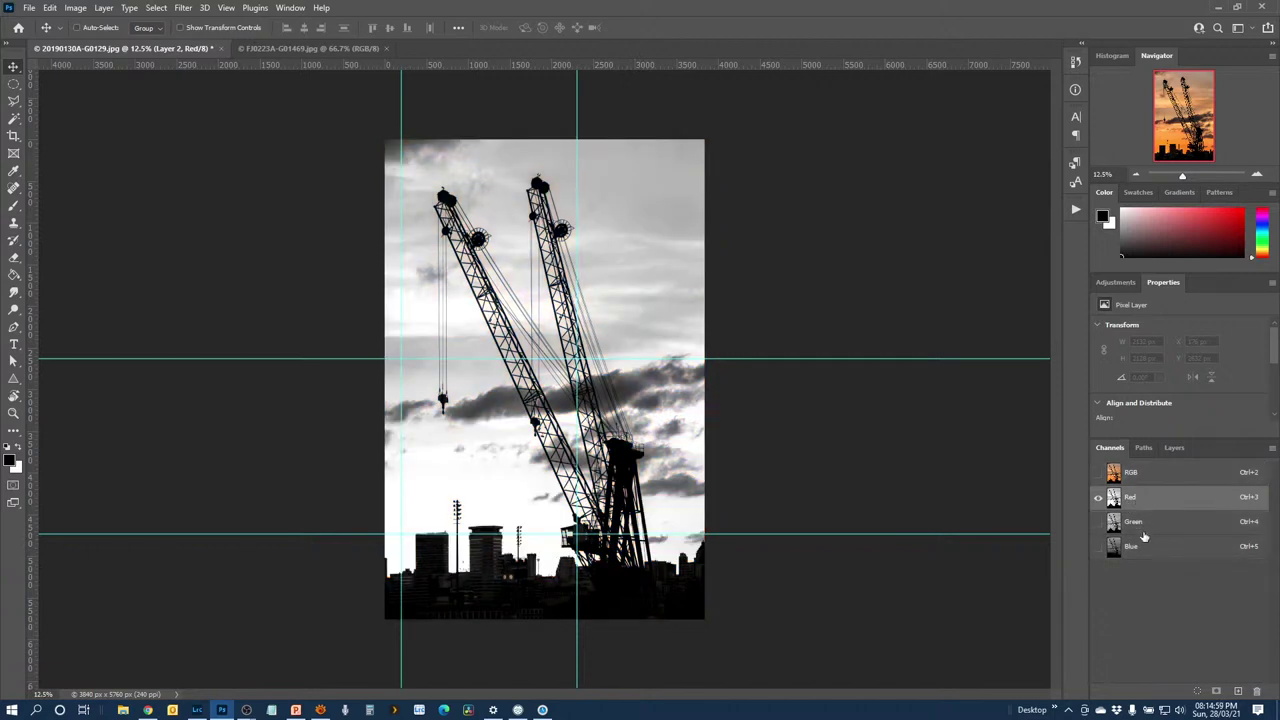
click(1145, 530)
click(1149, 551)
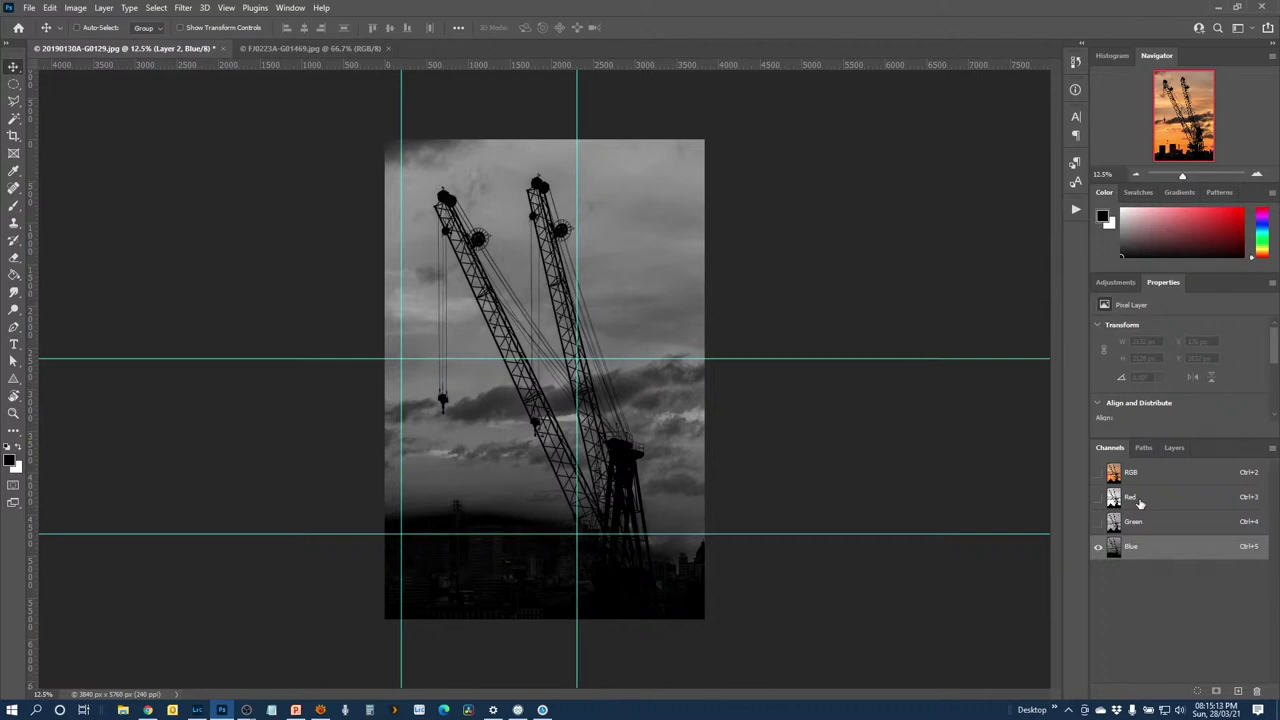
Duplicate the Red channel as Red copy within the same document
click(1138, 500)
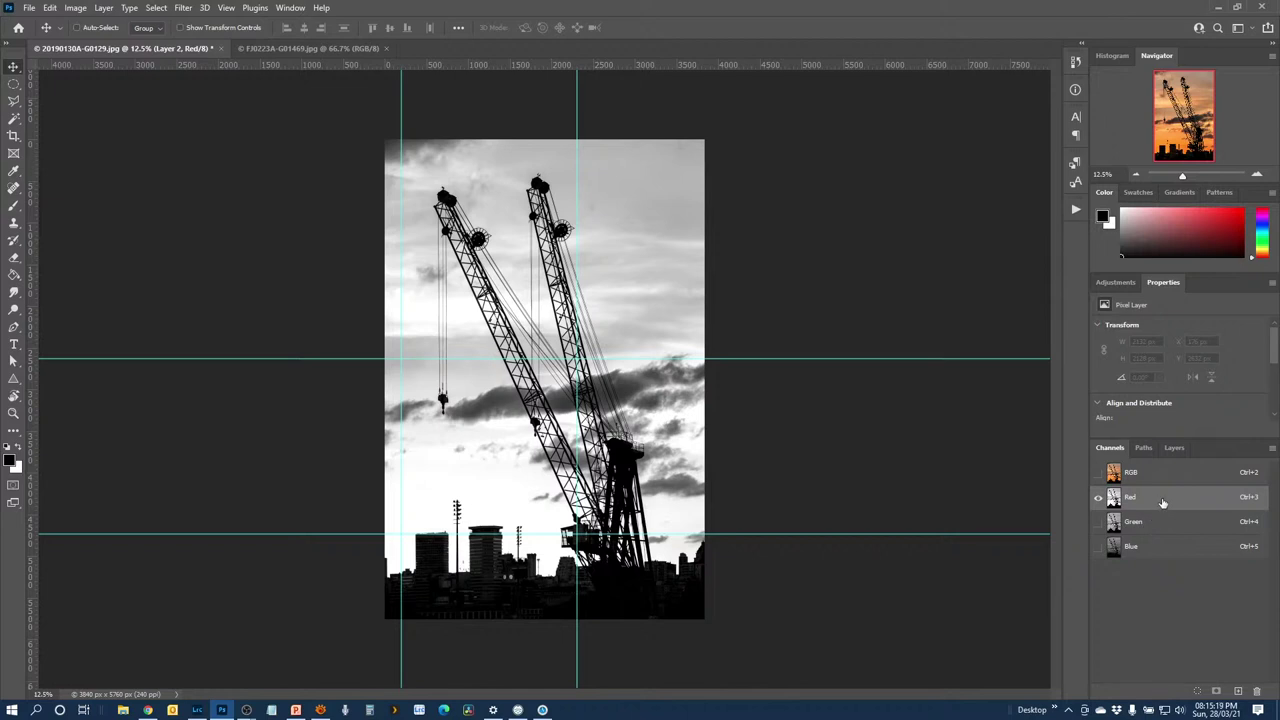
right_click(1162, 499)
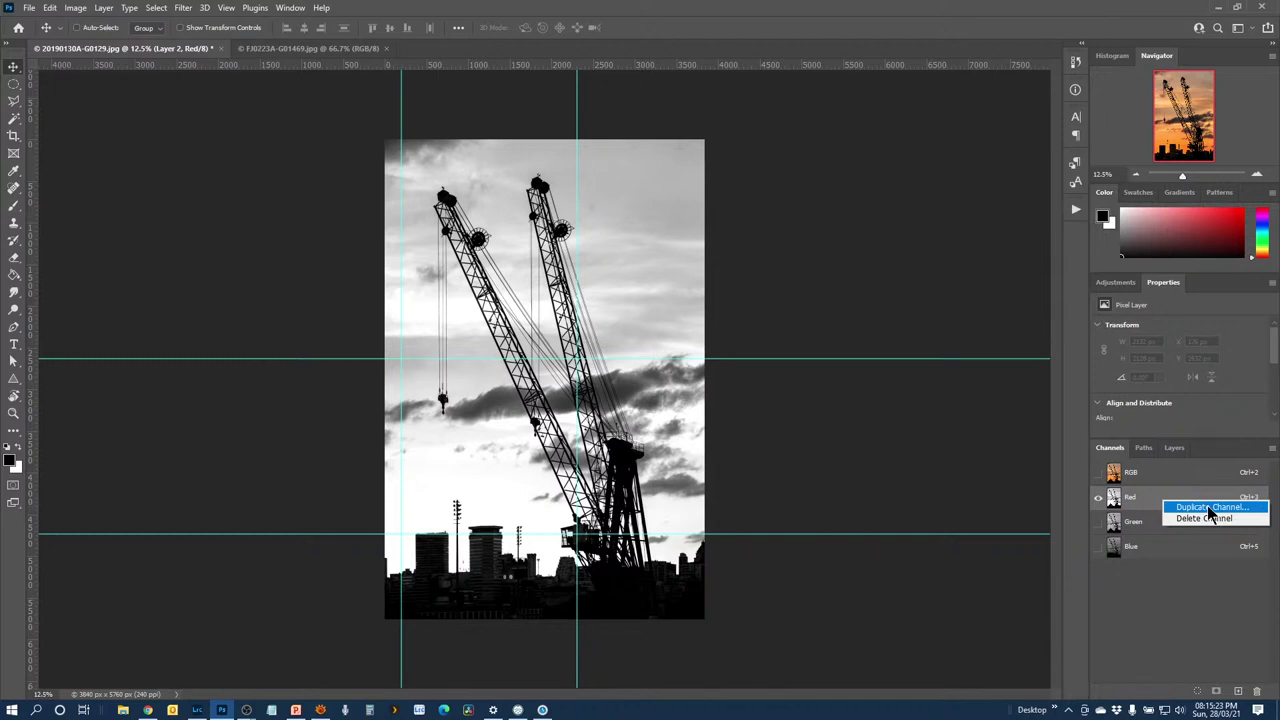
click(1207, 507)
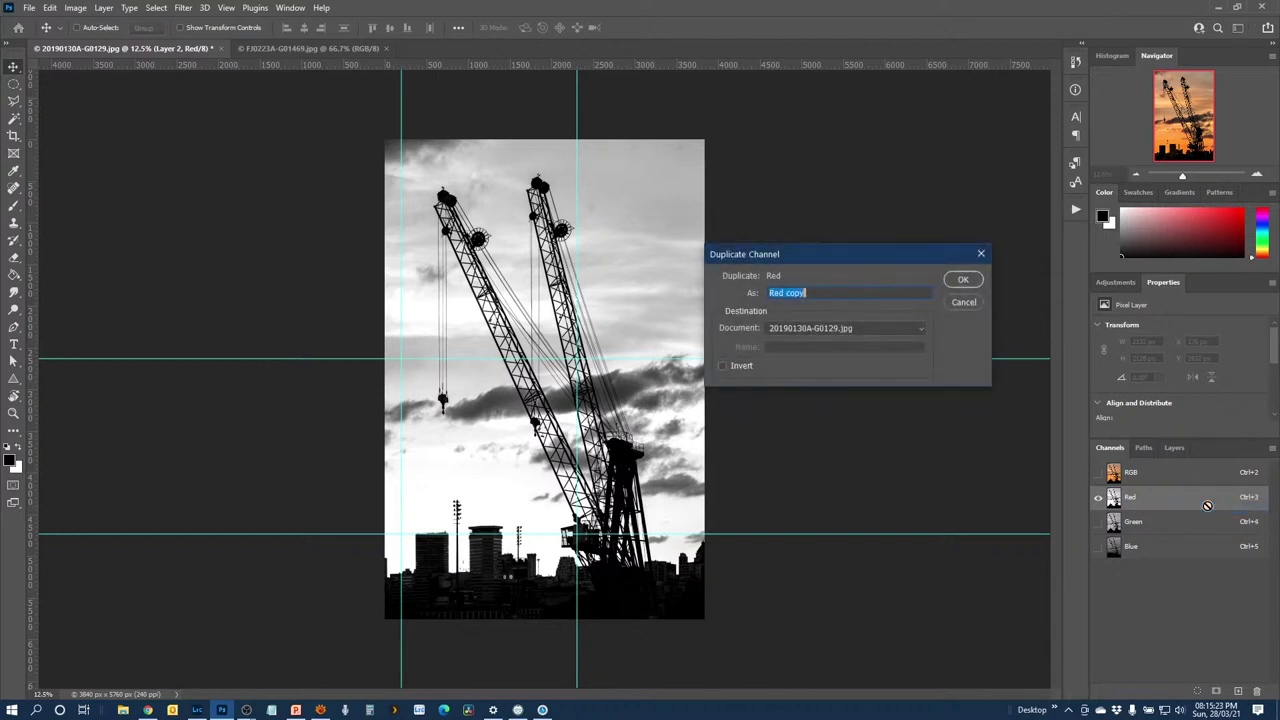
click(965, 280)
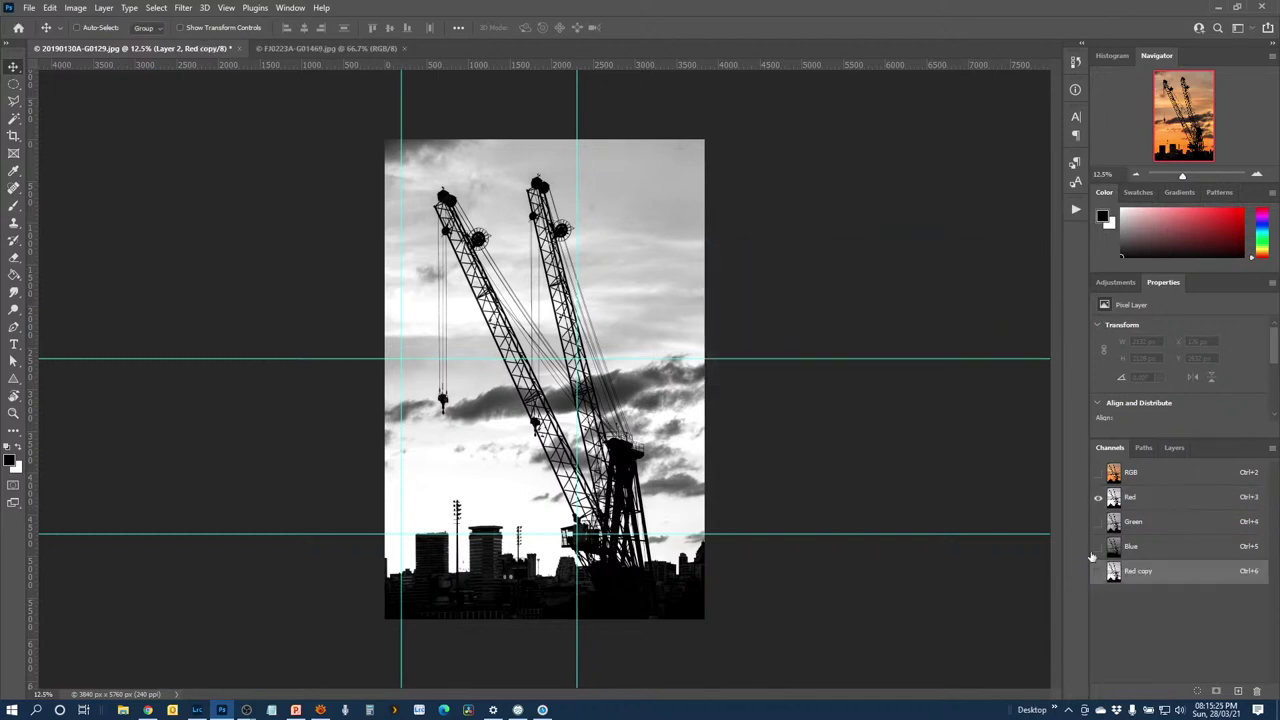
Select the whole canvas on the Red copy channel and copy its contents
right_click(1152, 573)
click(1113, 576)
ctrl+click(1113, 575)
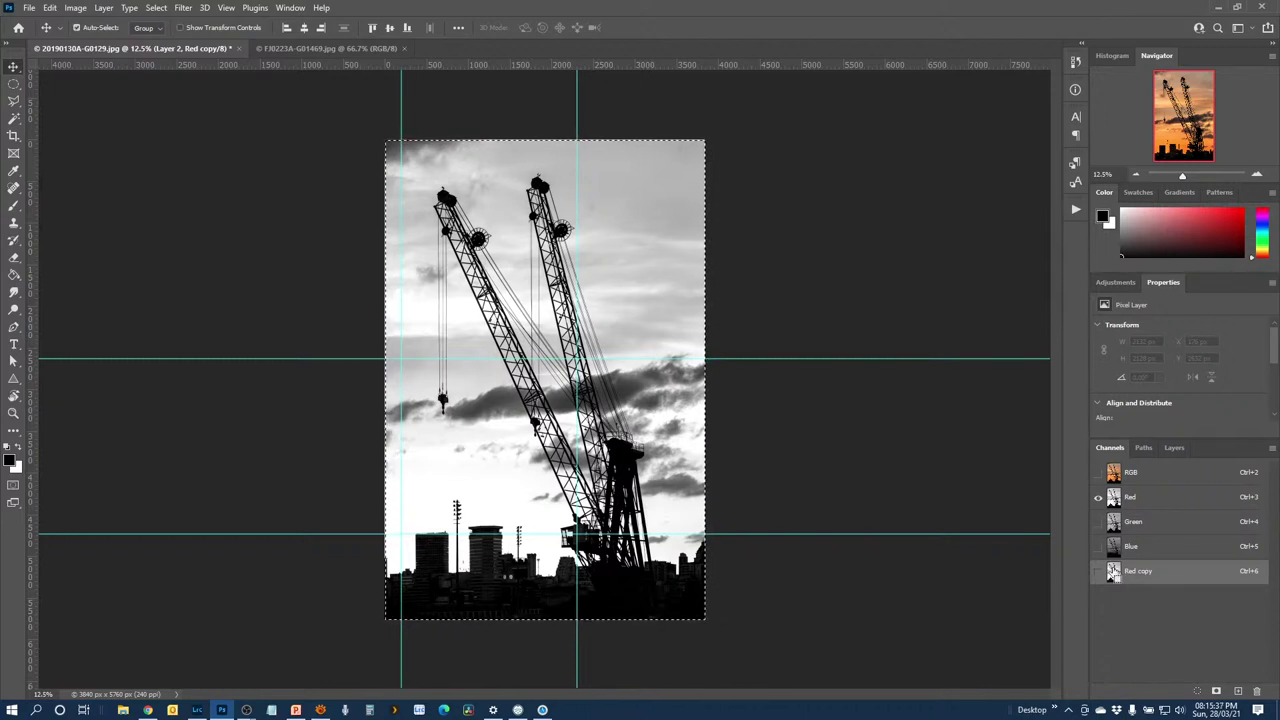
Paste the copied channel image as a new layer above the hidden moon on Layer 2
click(1172, 448)
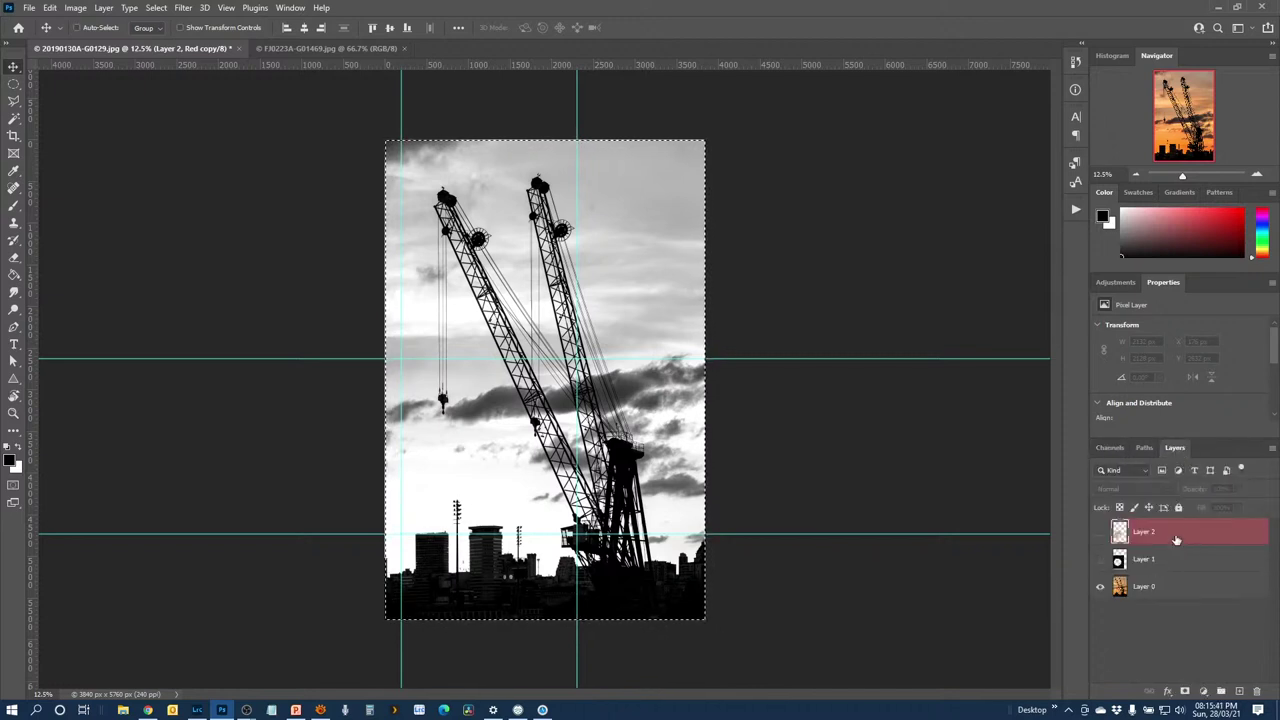
click(1162, 660)
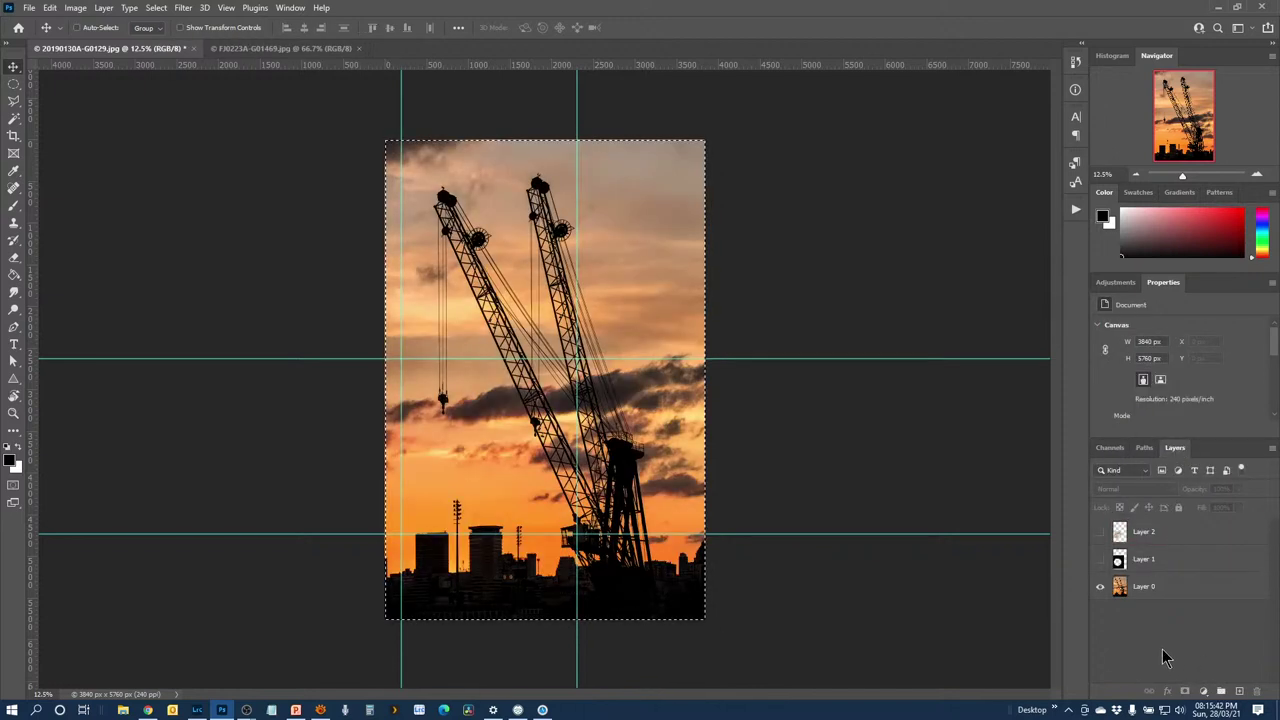
click(1192, 535)
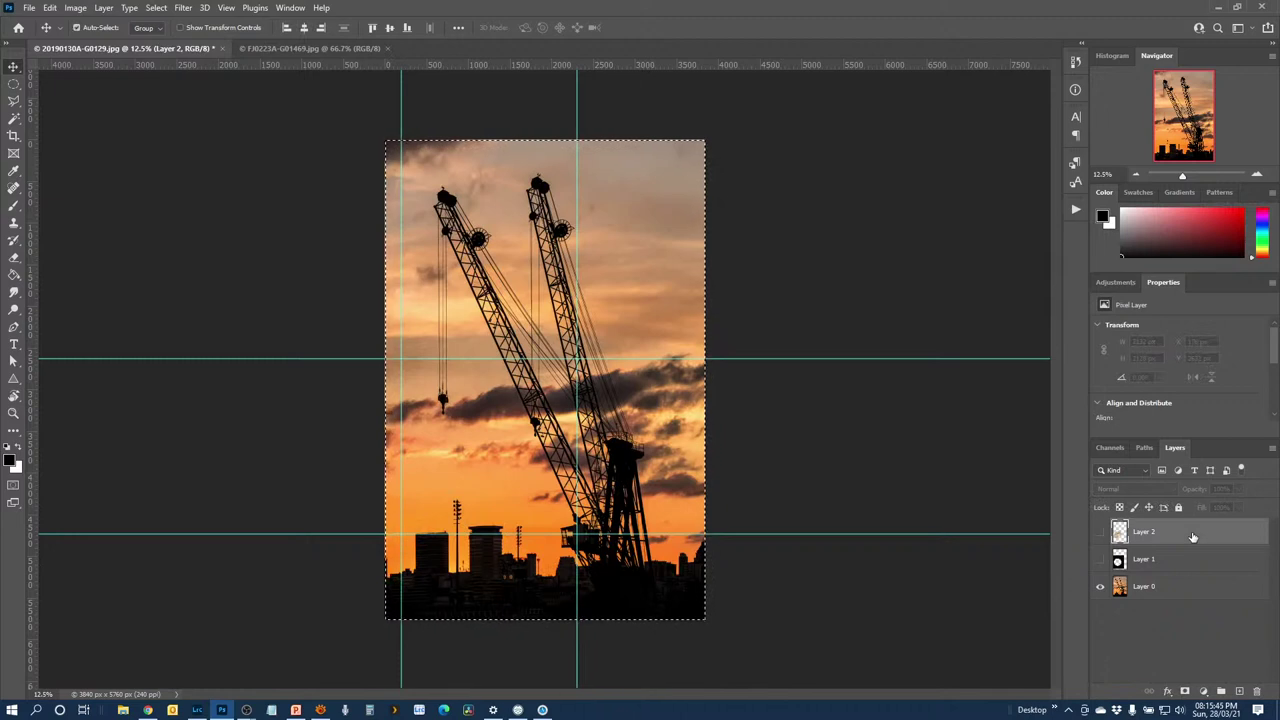
key(ctrl+j)
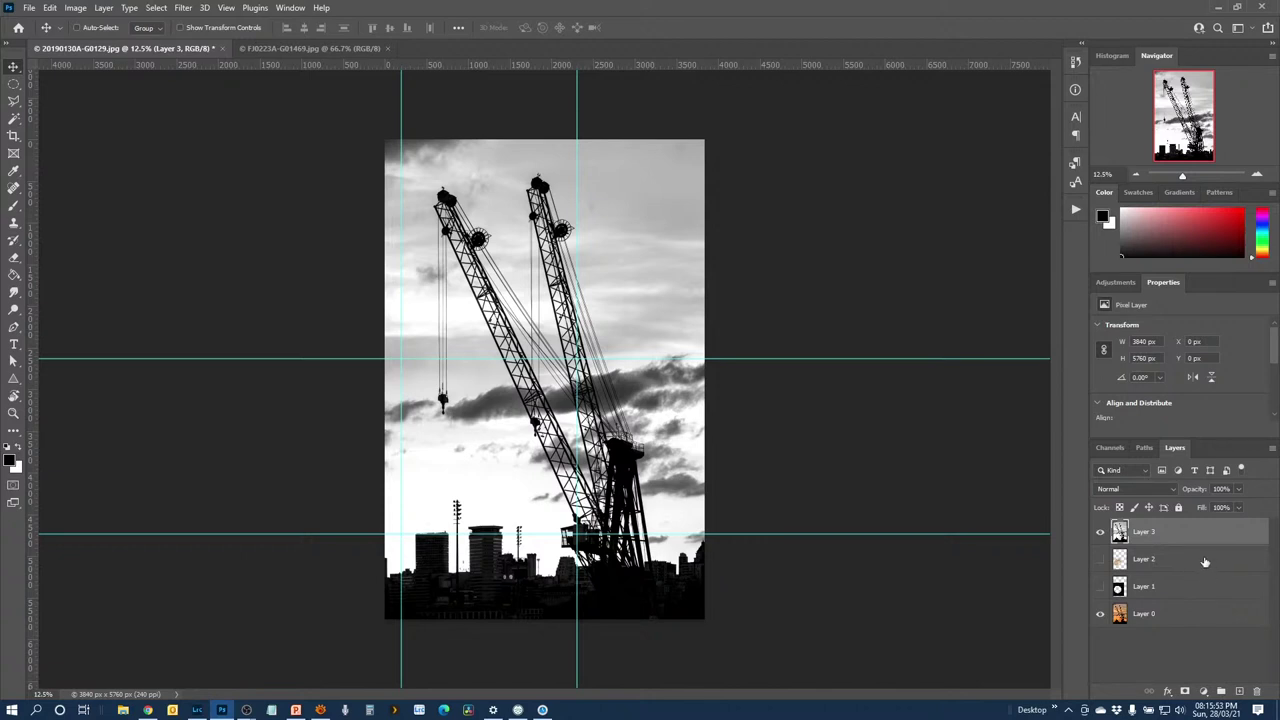
Add a Curves adjustment layer above the black-and-white crane image, then undock its settings and size them beside the picture
click(1204, 692)
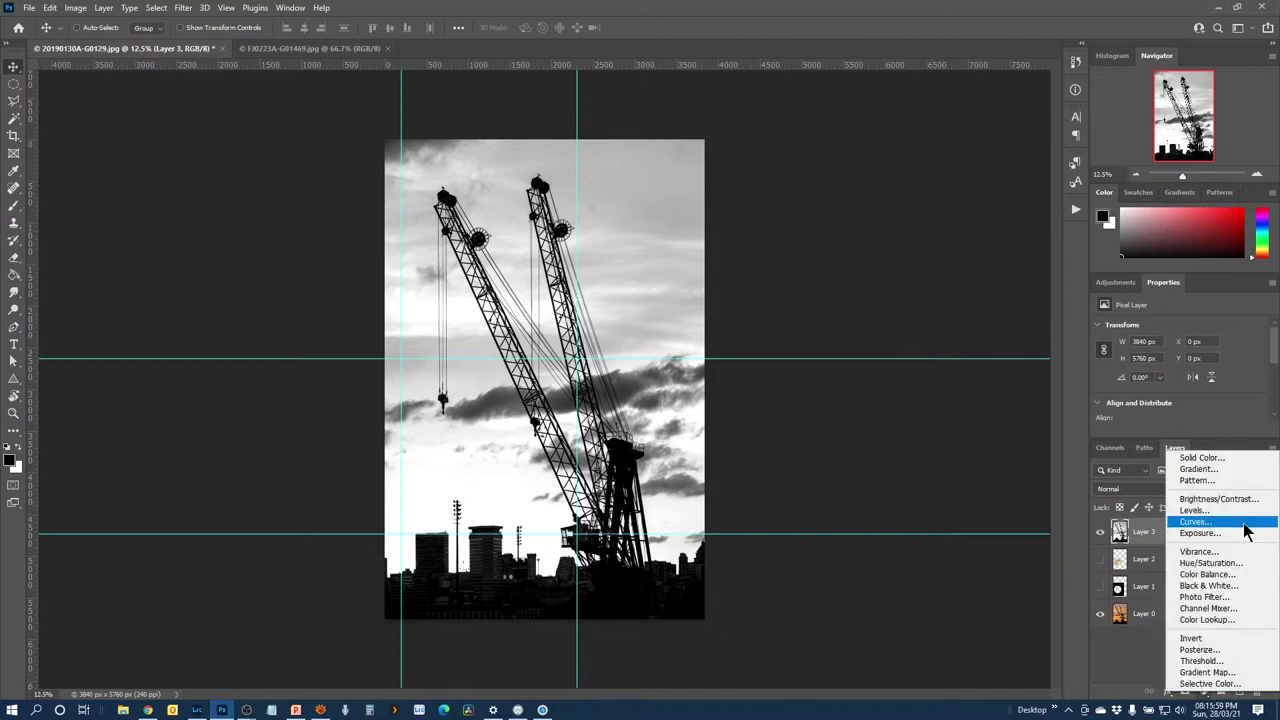
click(1196, 521)
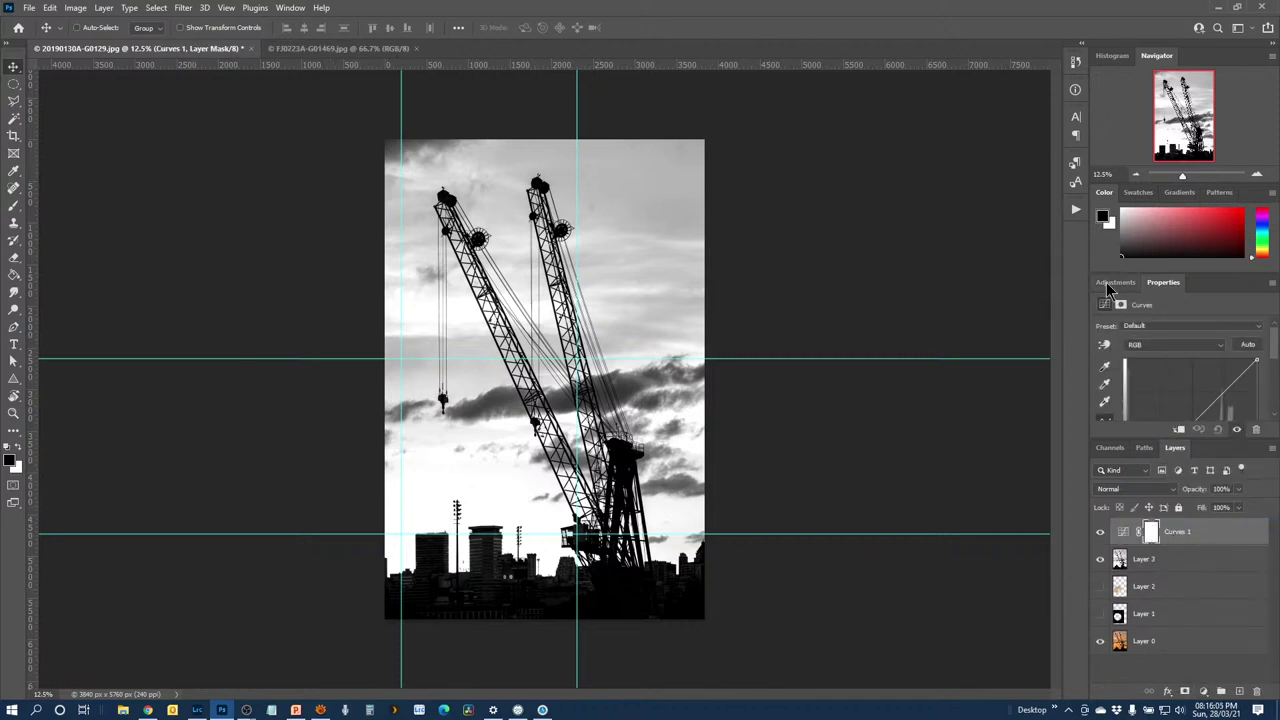
drag(1160, 284, 750, 159)
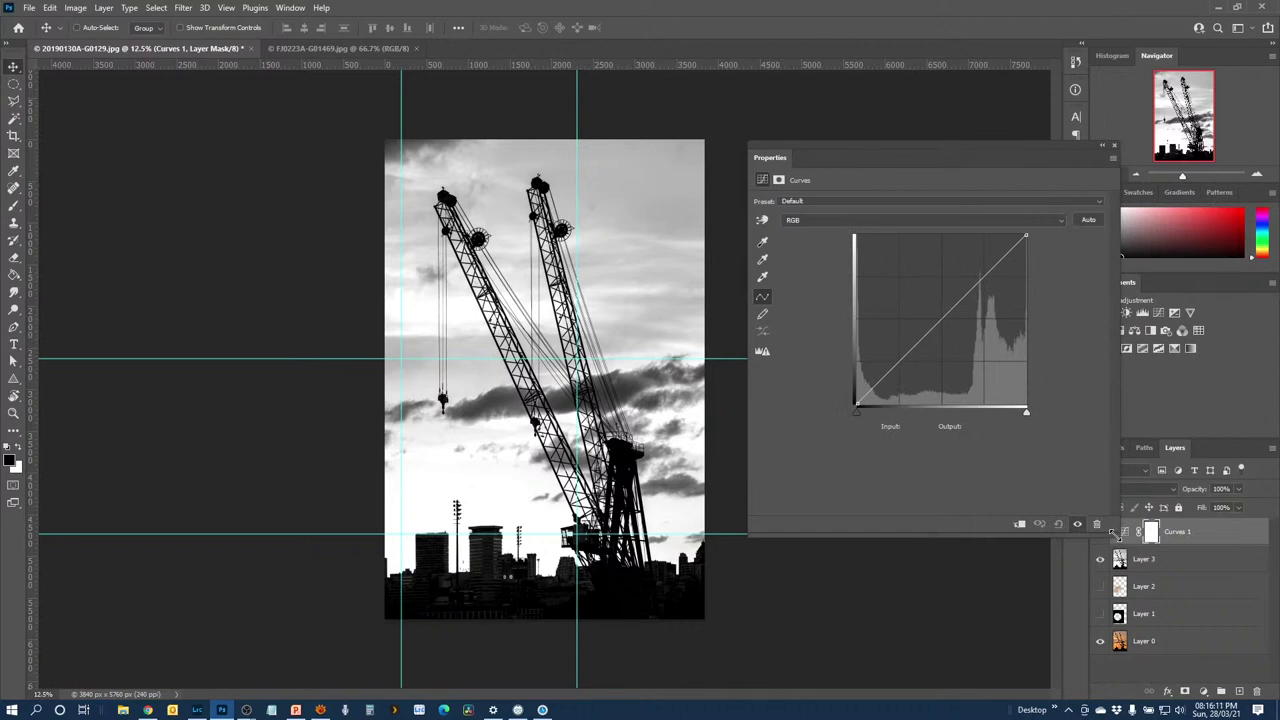
drag(1114, 533, 1046, 519)
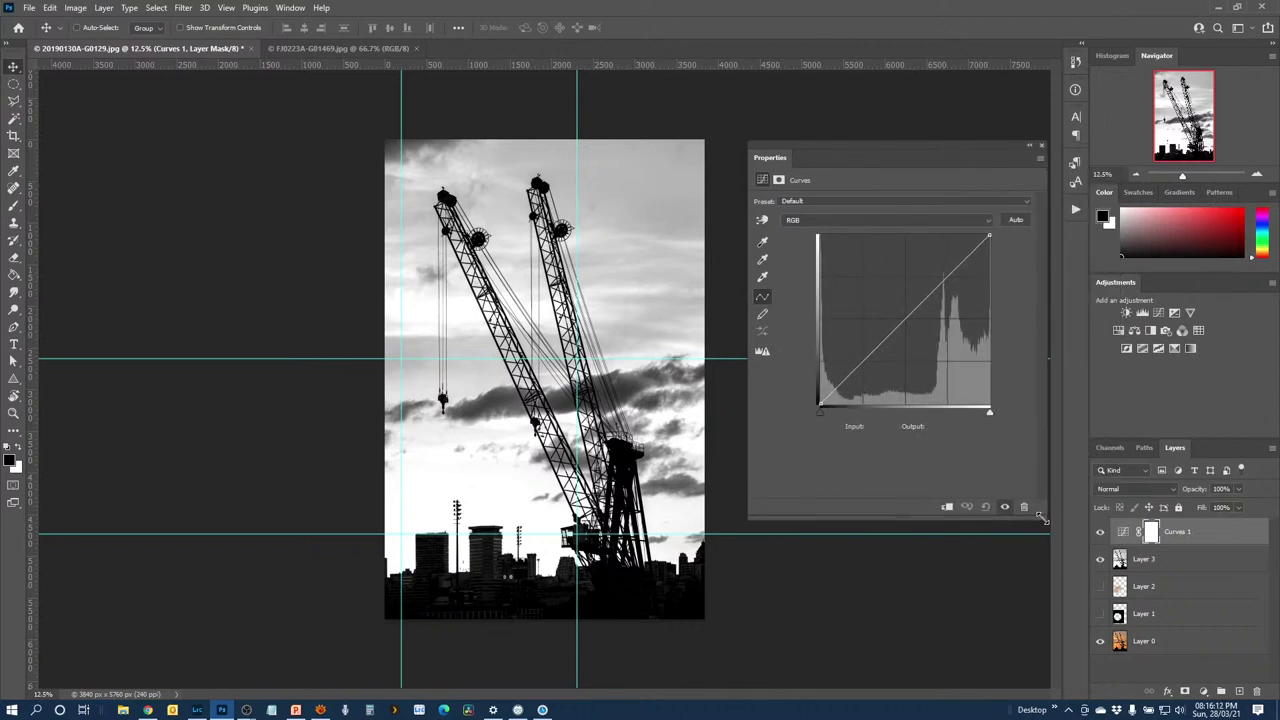
Try a shadow point on the curve, then move the black point to input 13 and discard the shadow point
click(847, 378)
drag(847, 378, 848, 379)
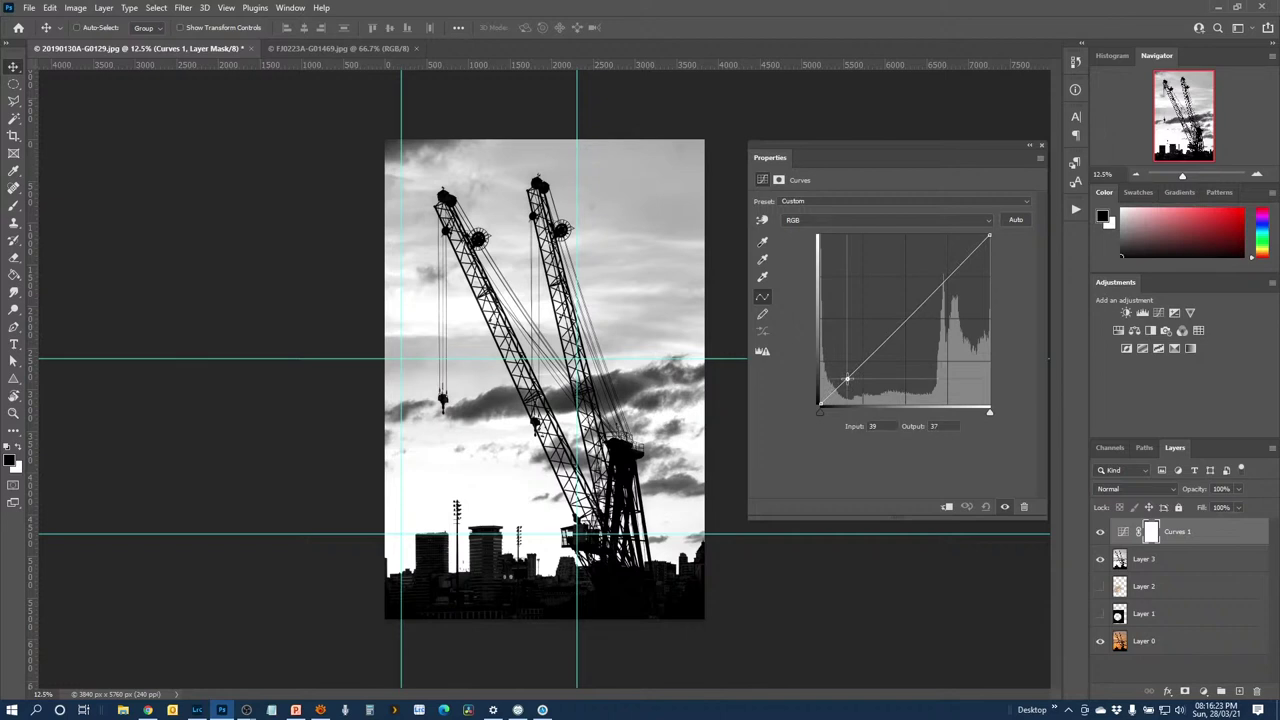
click(821, 413)
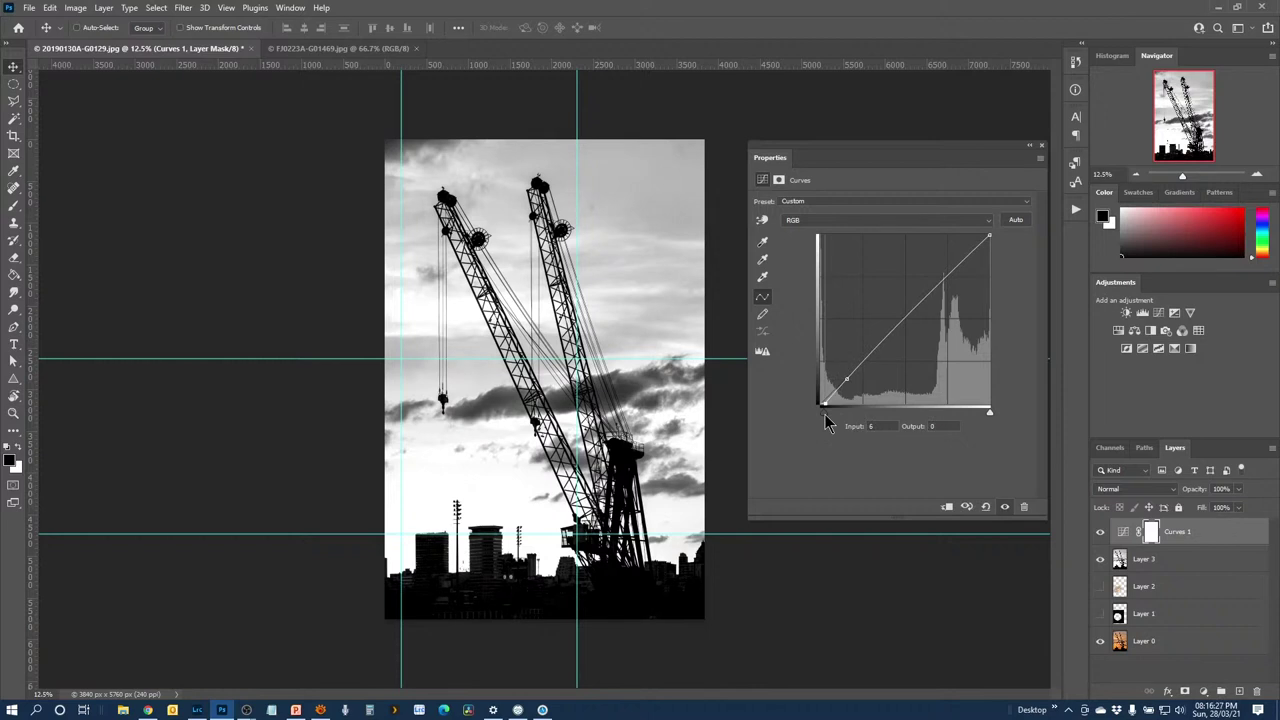
drag(826, 422, 834, 425)
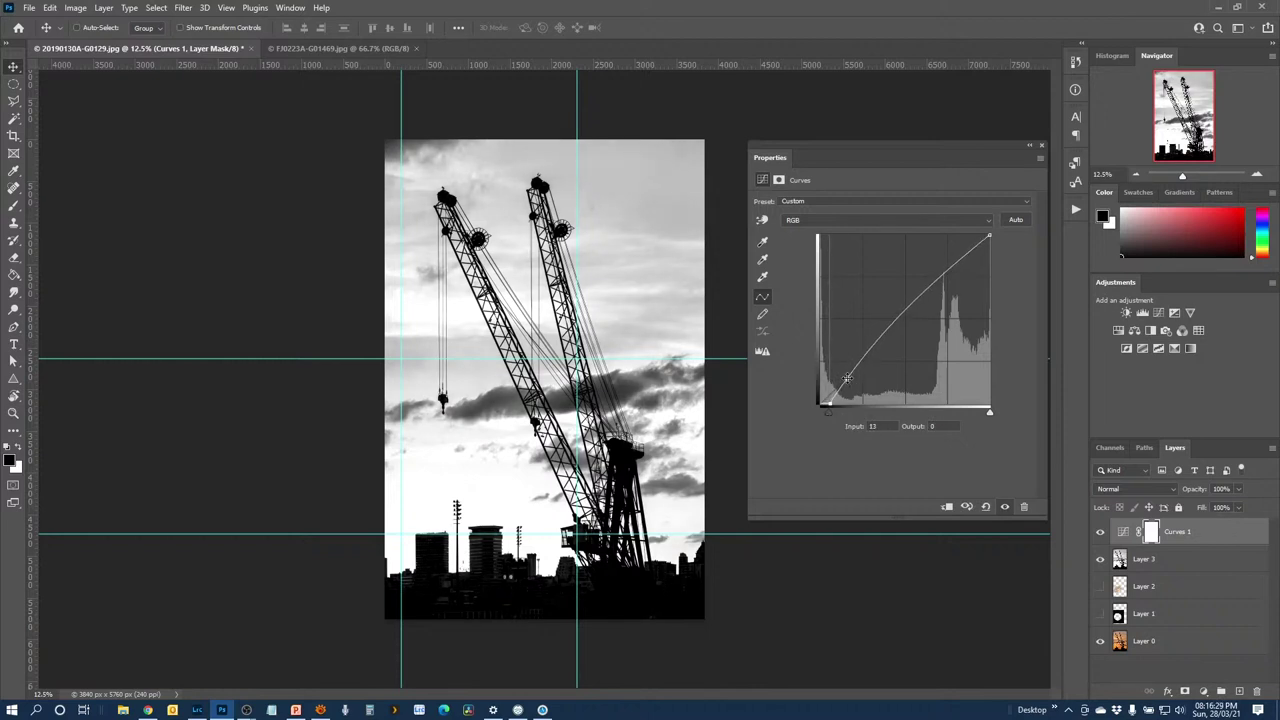
drag(846, 378, 866, 451)
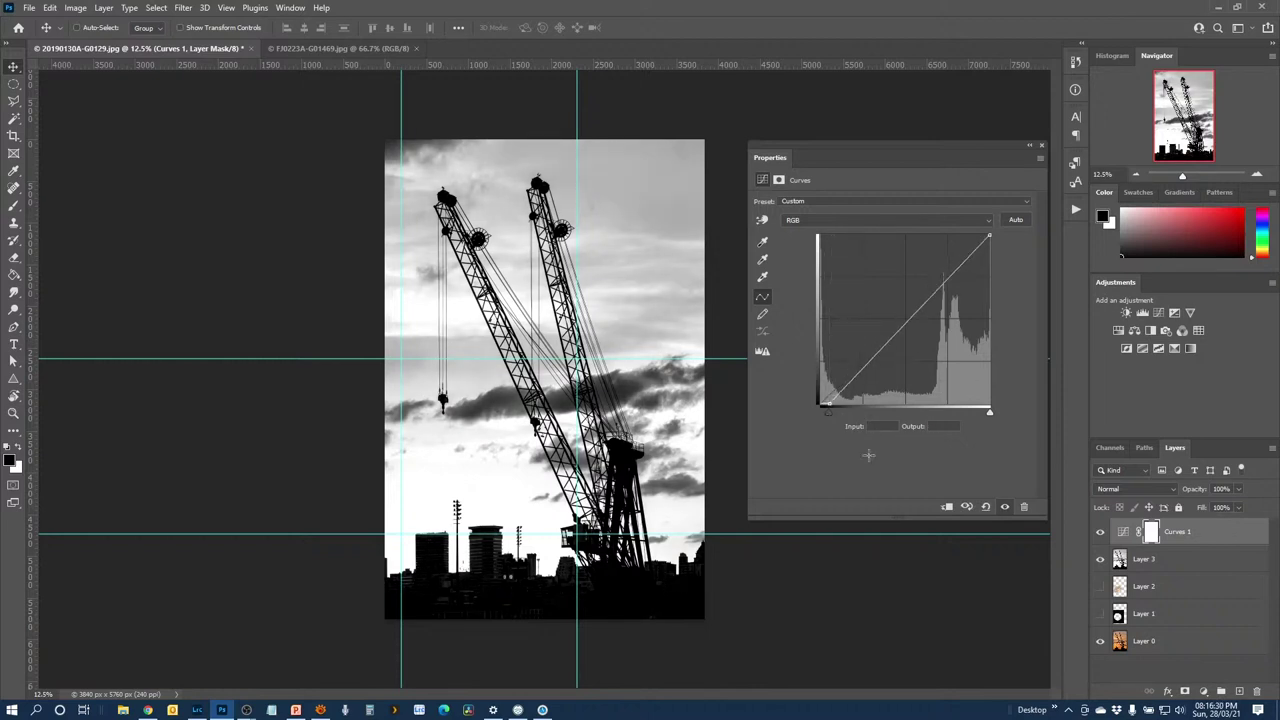
Move the curve's white point to input 220 and its black point to input 72 to increase the contrast
click(989, 236)
drag(989, 236, 966, 234)
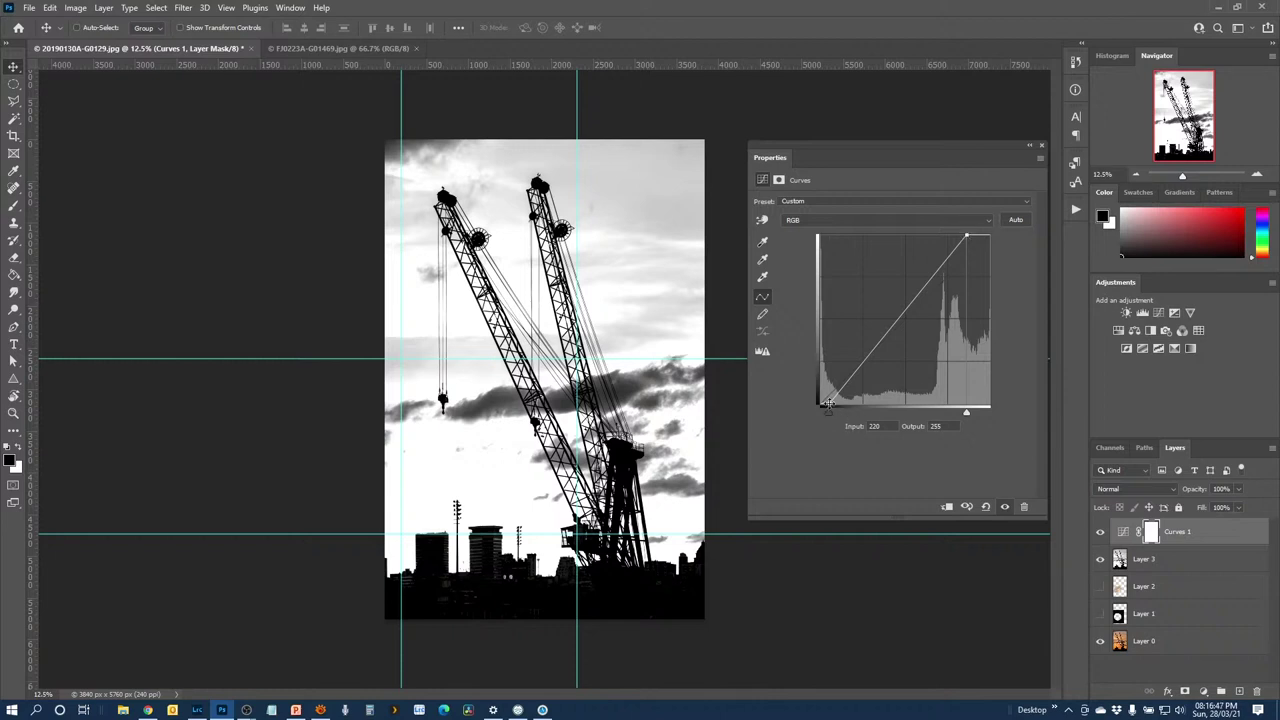
drag(822, 404, 868, 406)
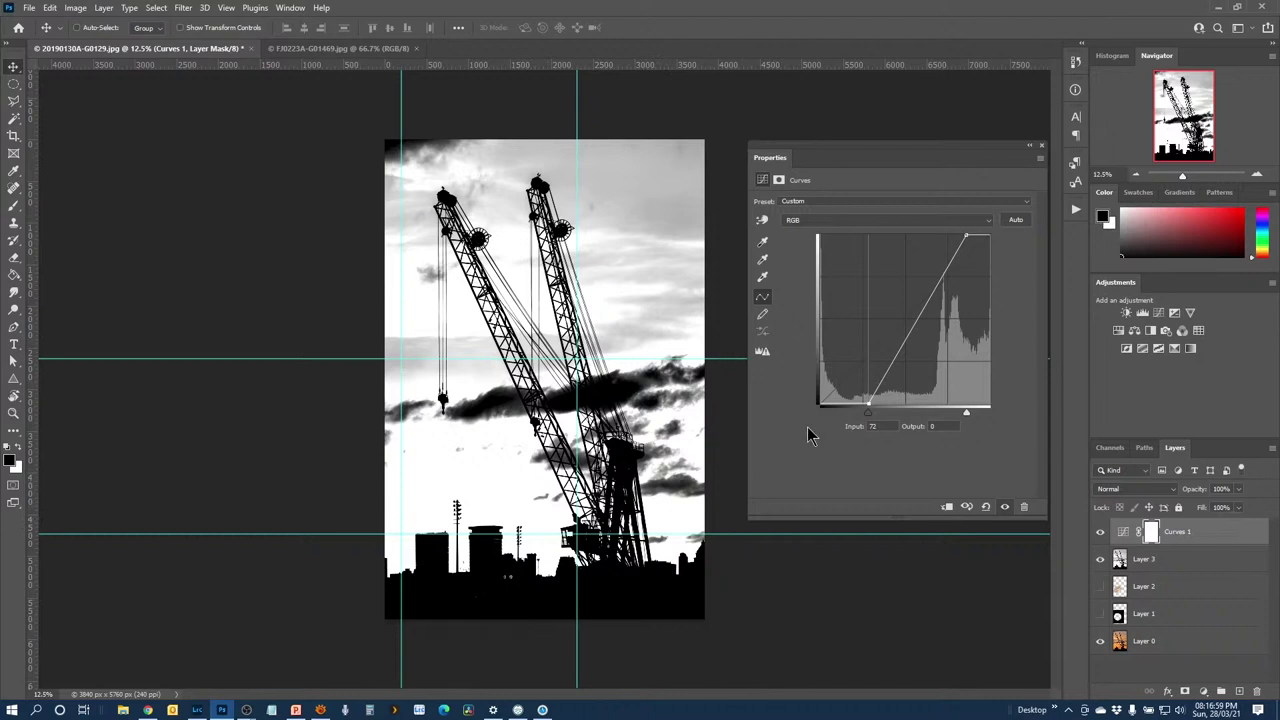
Shape an S-curve with a shadow point at about 115/53 and a highlight point at about 178/185, and redock the curve settings
drag(901, 357, 897, 363)
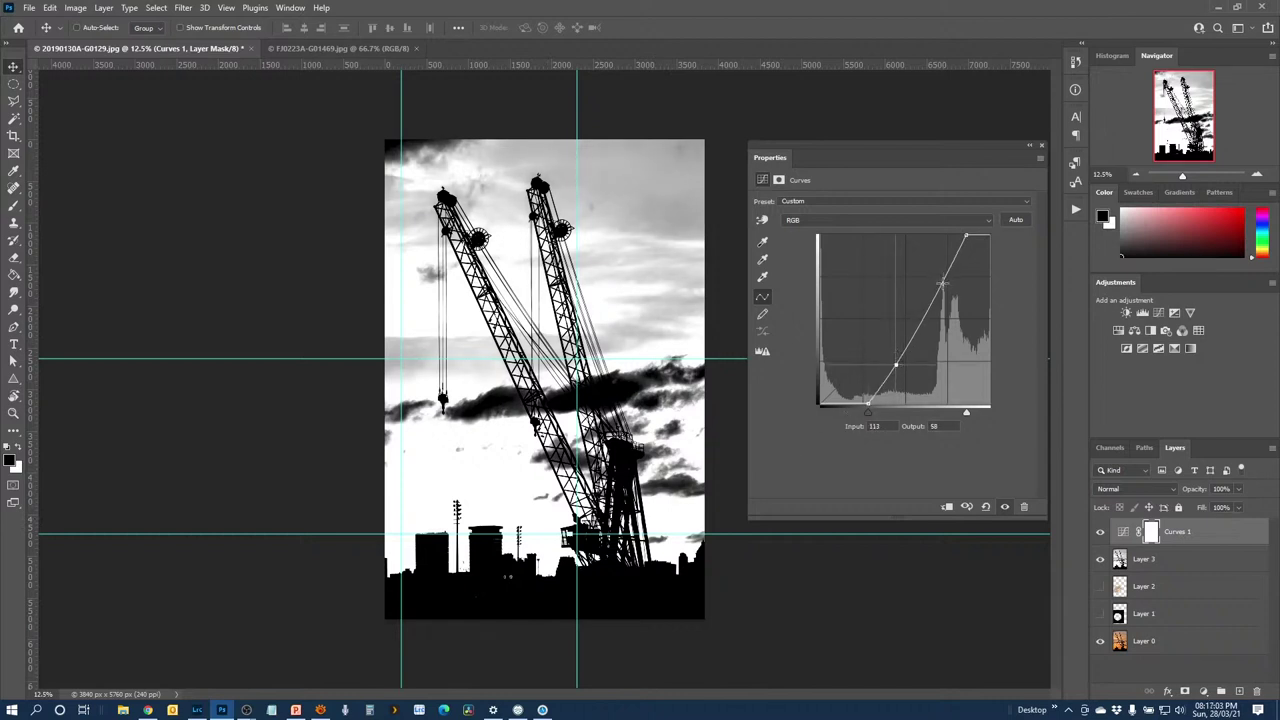
drag(942, 283, 937, 279)
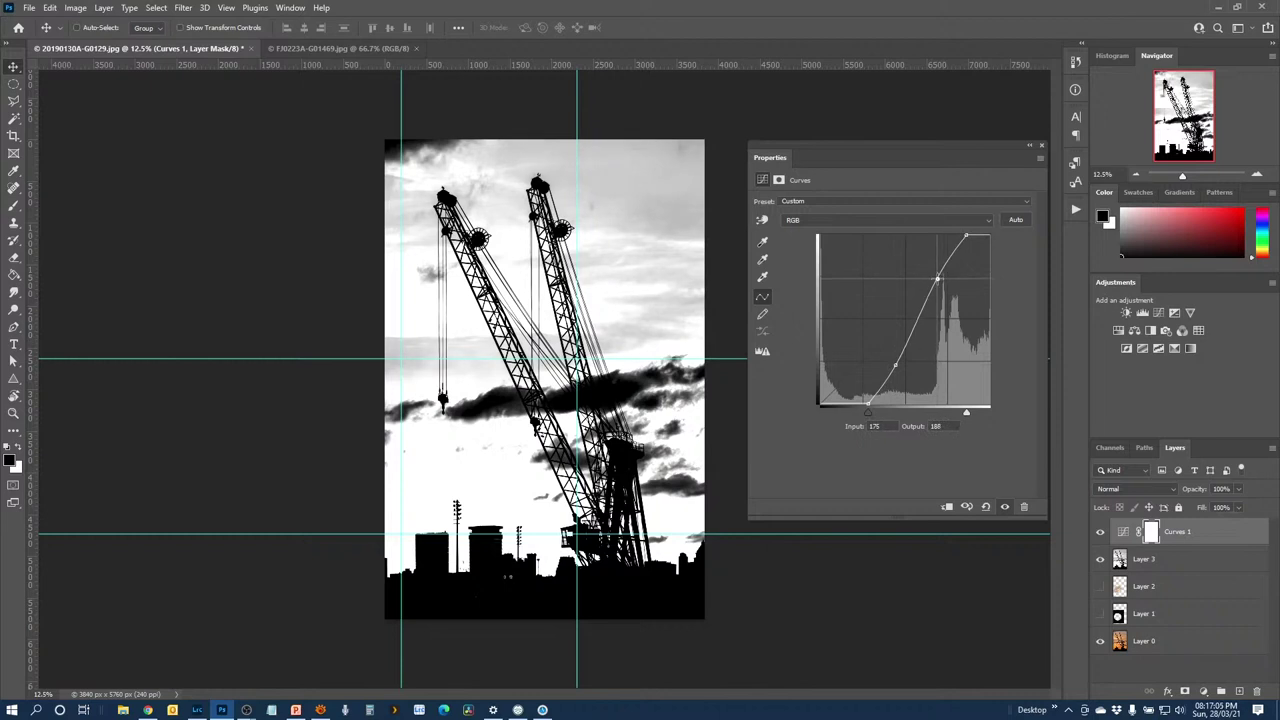
drag(896, 366, 899, 370)
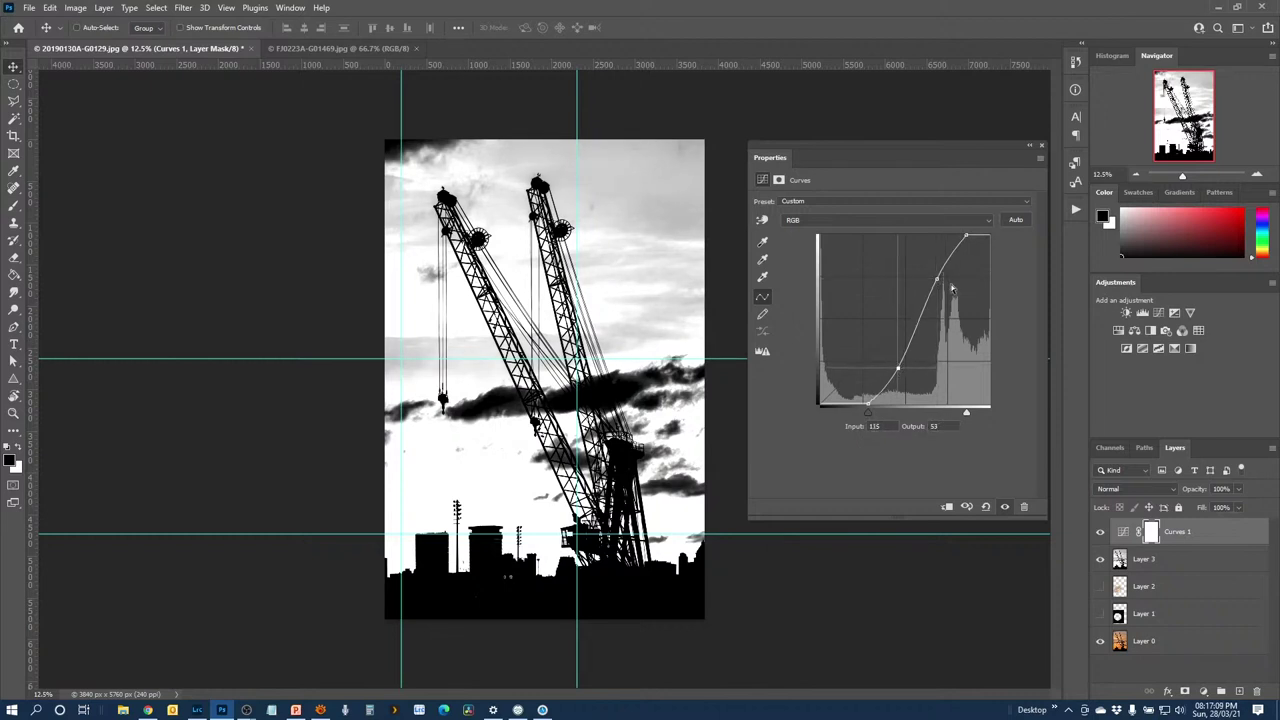
drag(937, 279, 942, 282)
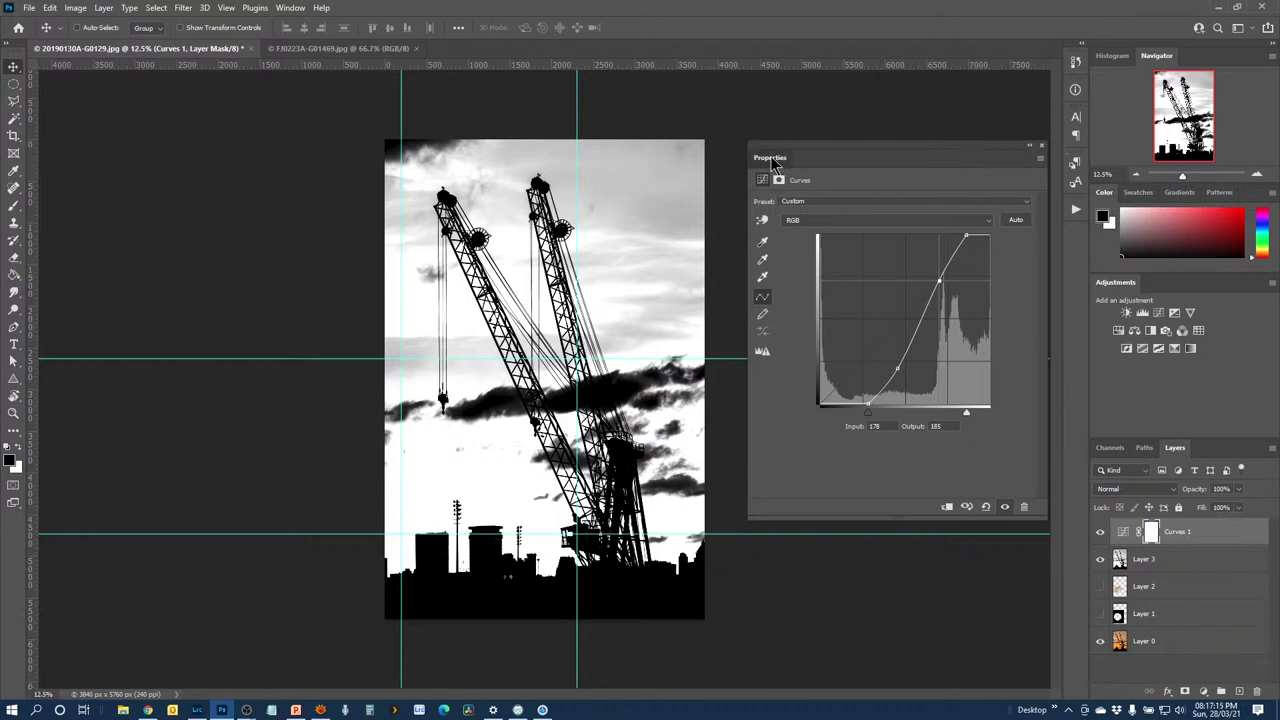
drag(771, 160, 1165, 284)
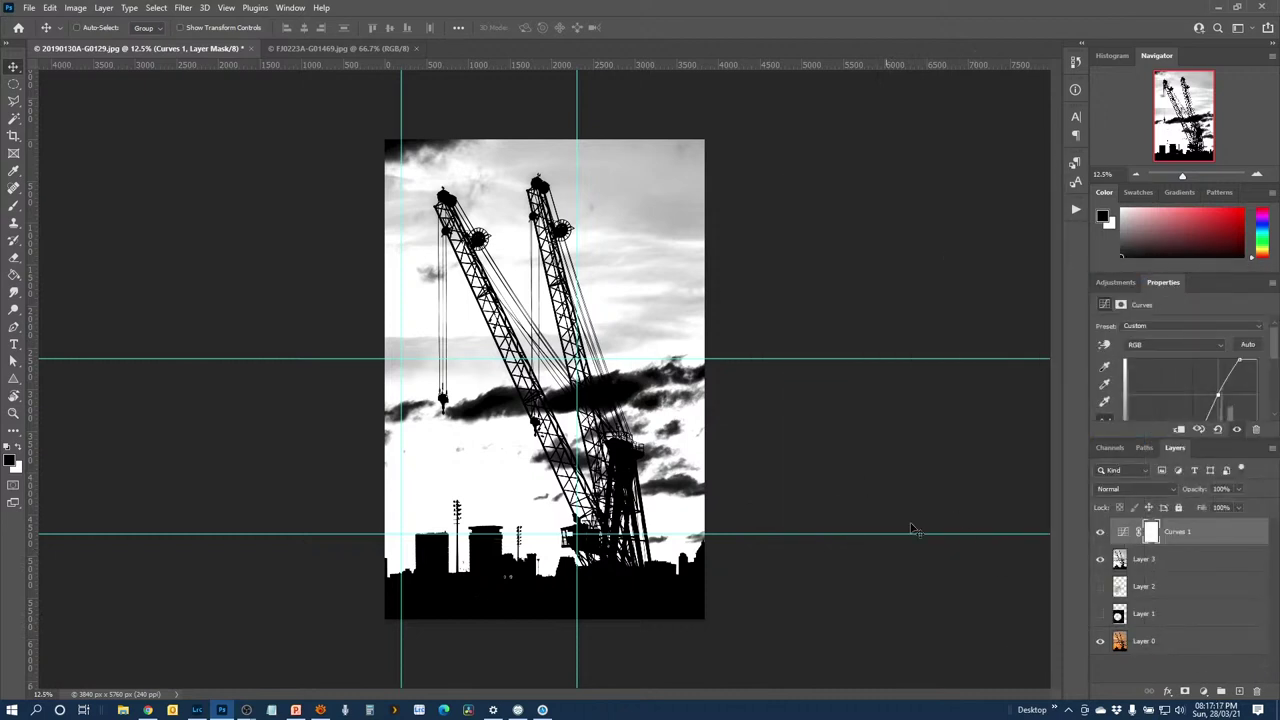
Hide the sunset photo on Layer 0, select Curves 1 together with Layer 3, and try to copy them
click(1099, 614)
click(1172, 562)
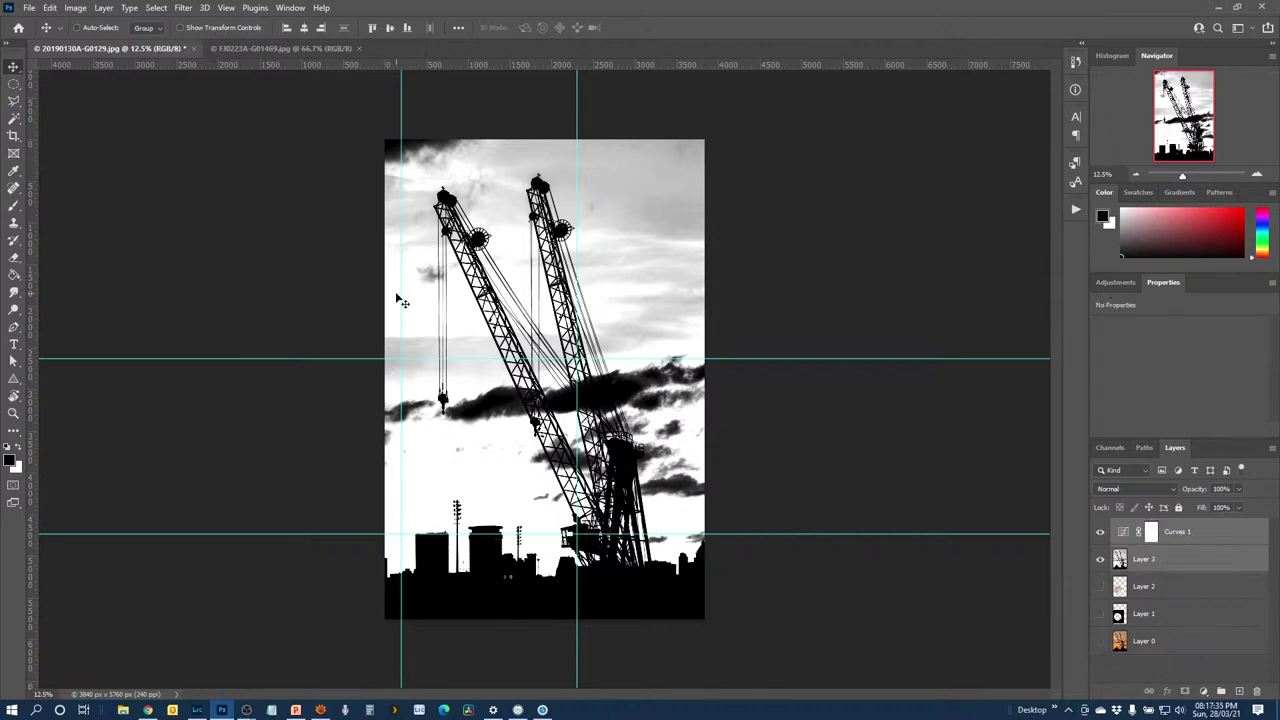
click(50, 9)
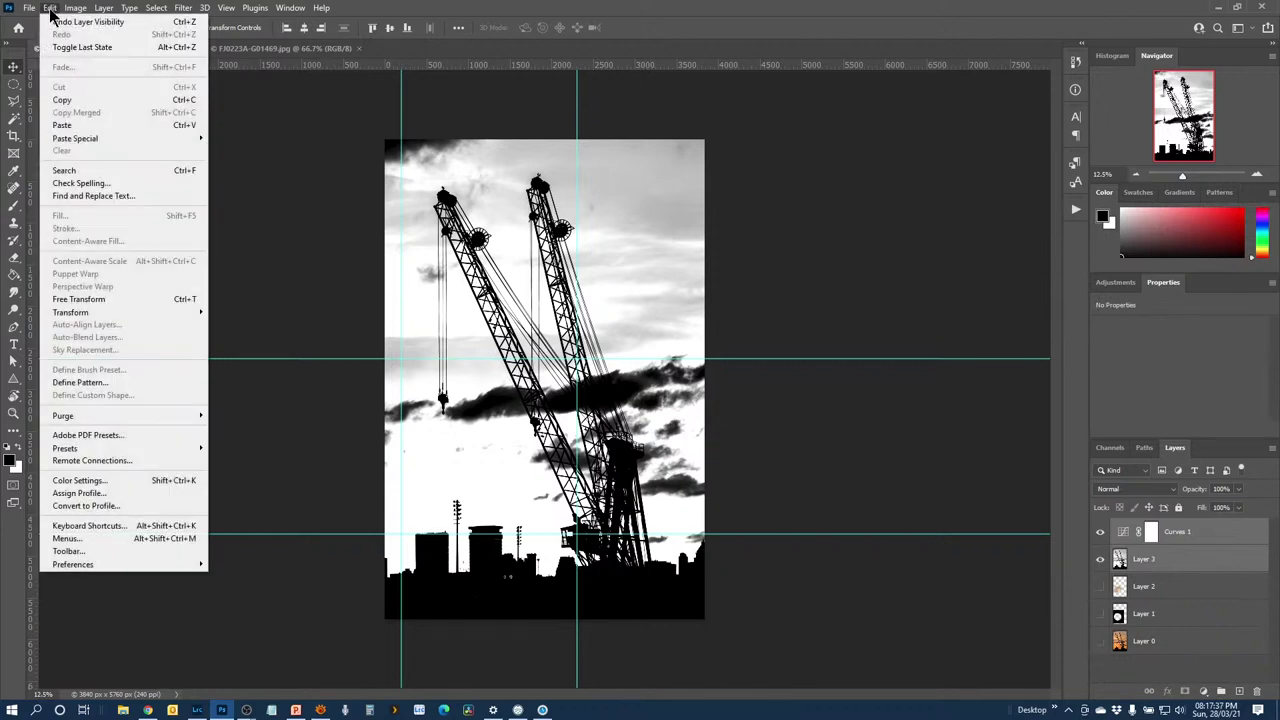
click(112, 100)
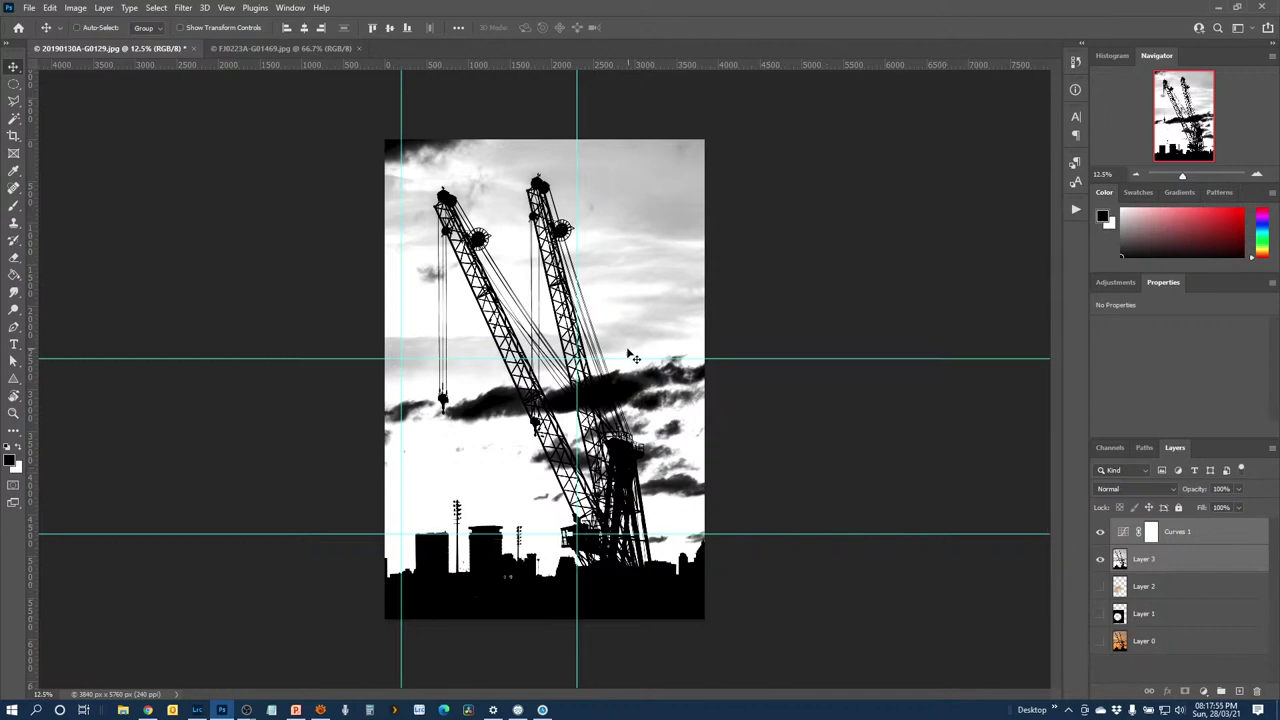
Hide Curves 1 and Layer 3, show Layers 0 and 2, and add a white layer mask to the moon on Layer 2
click(1100, 559)
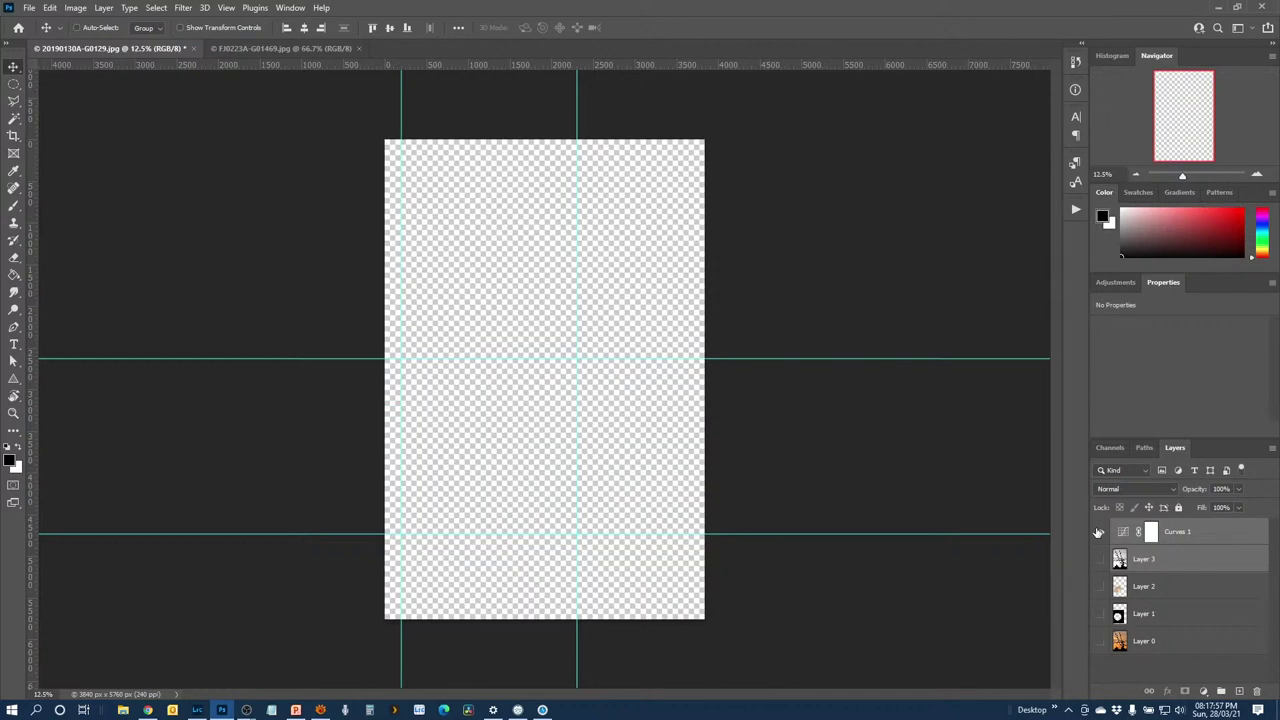
click(1100, 532)
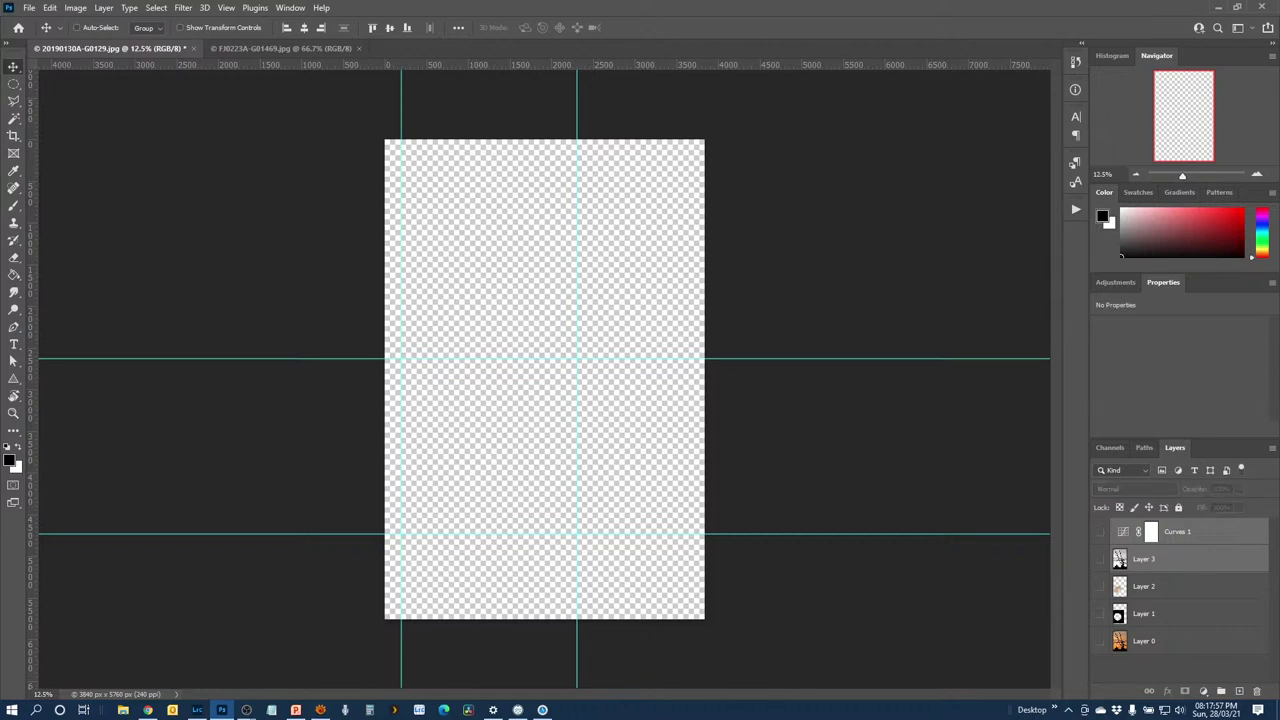
click(1174, 594)
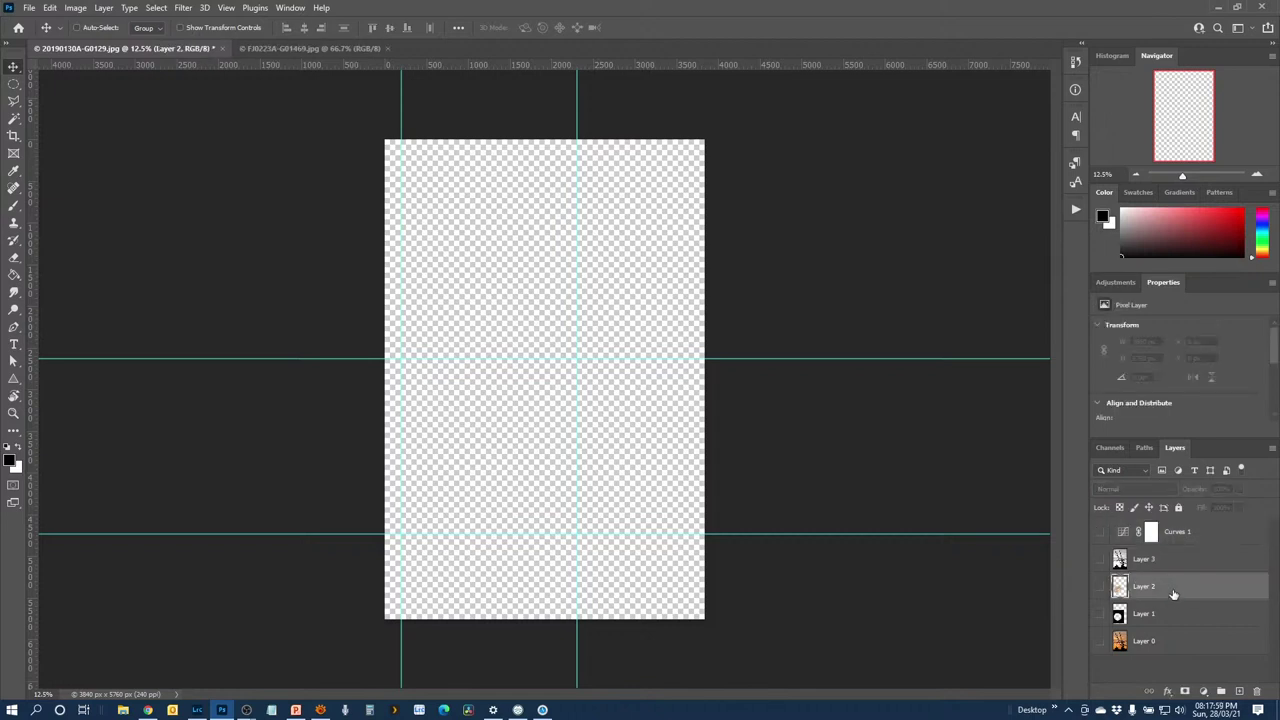
click(1100, 641)
click(1100, 586)
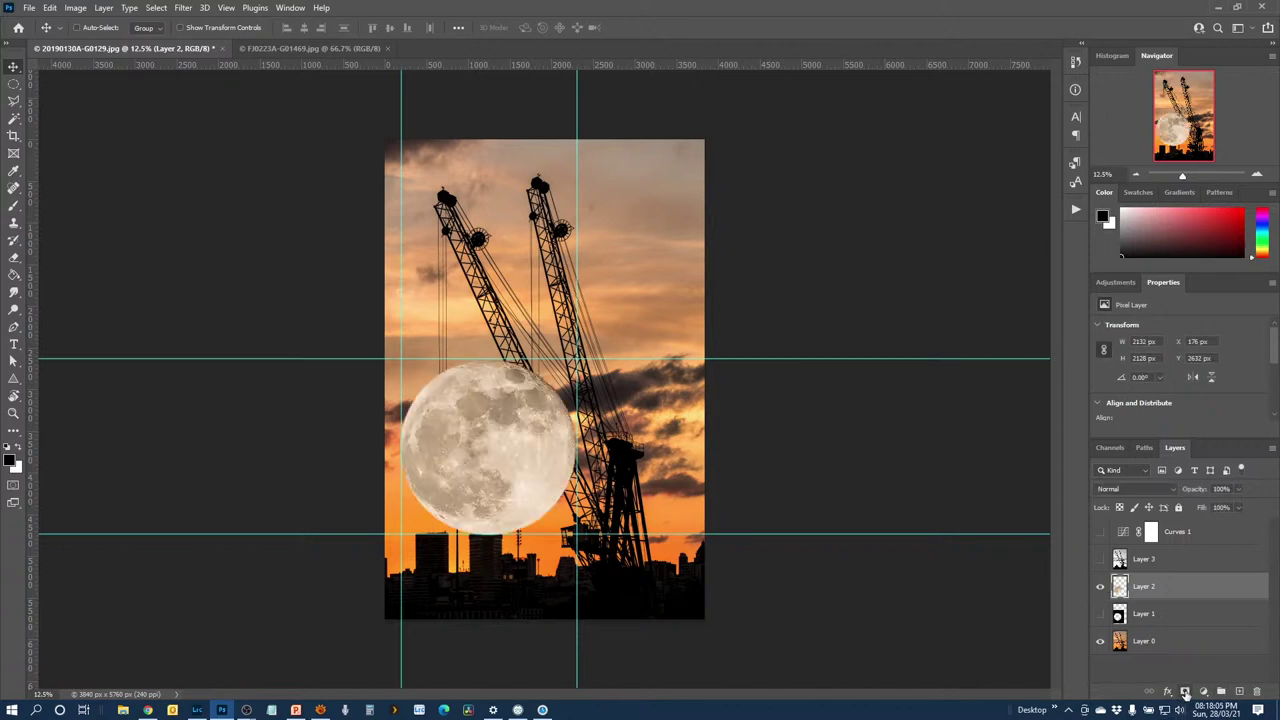
click(1185, 692)
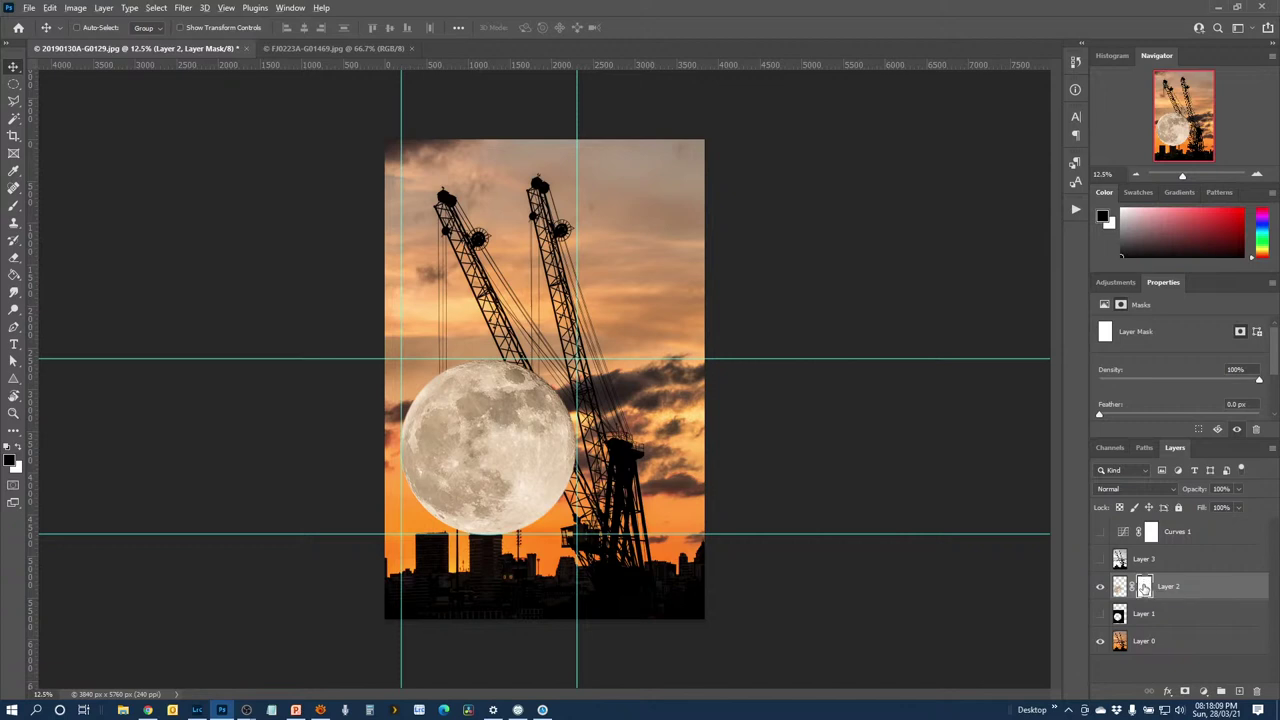
alt+click(1144, 588)
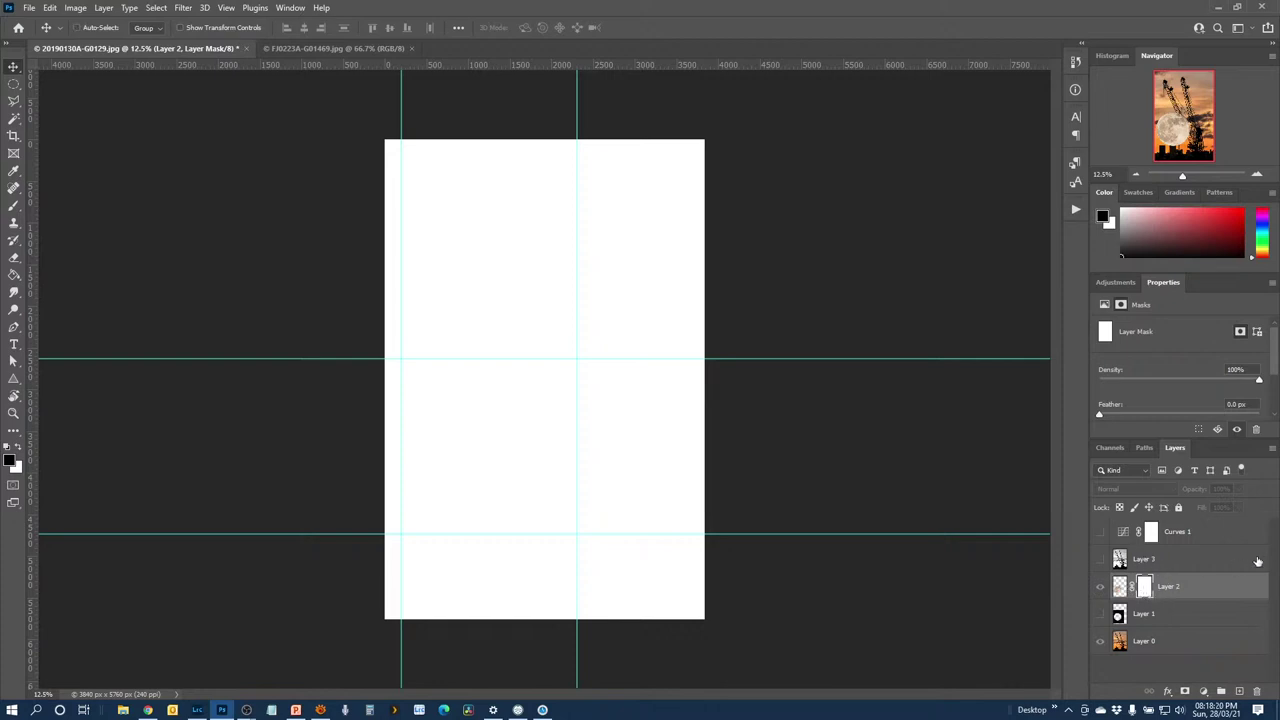
Show only Layer 3 and Curves 1, and merge the two into a single high-contrast layer
click(1188, 566)
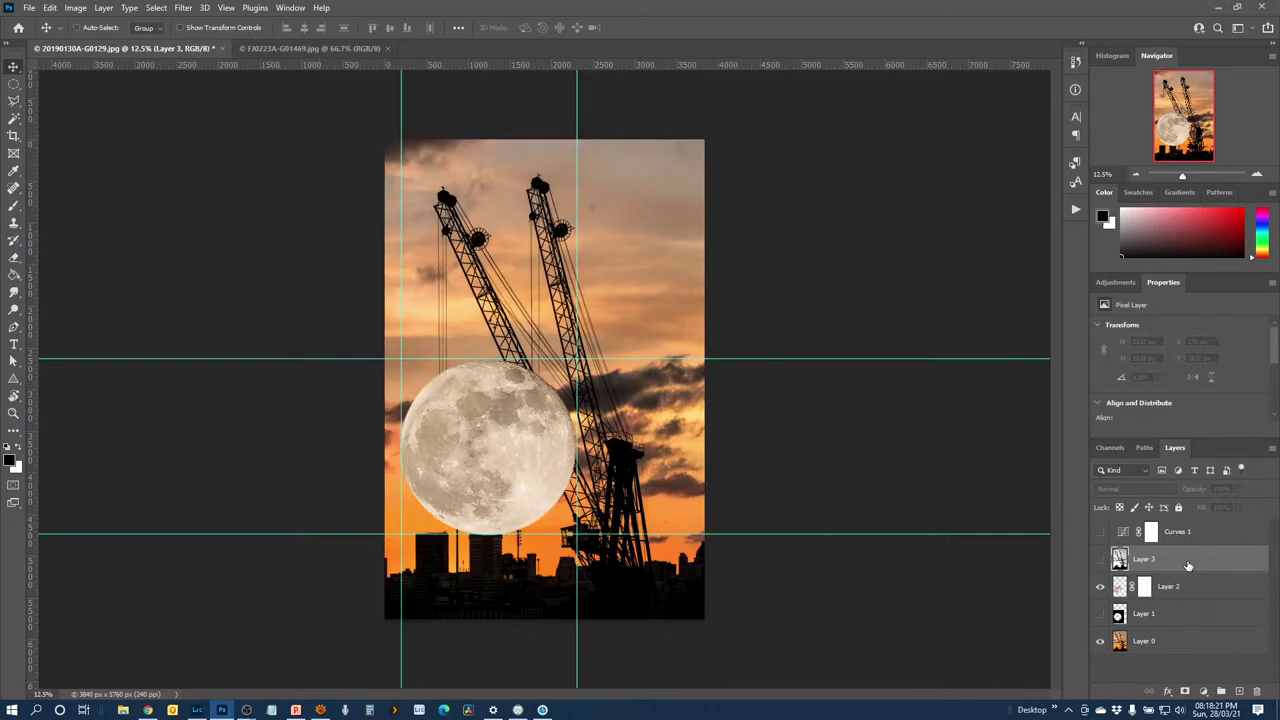
click(1100, 559)
click(1100, 531)
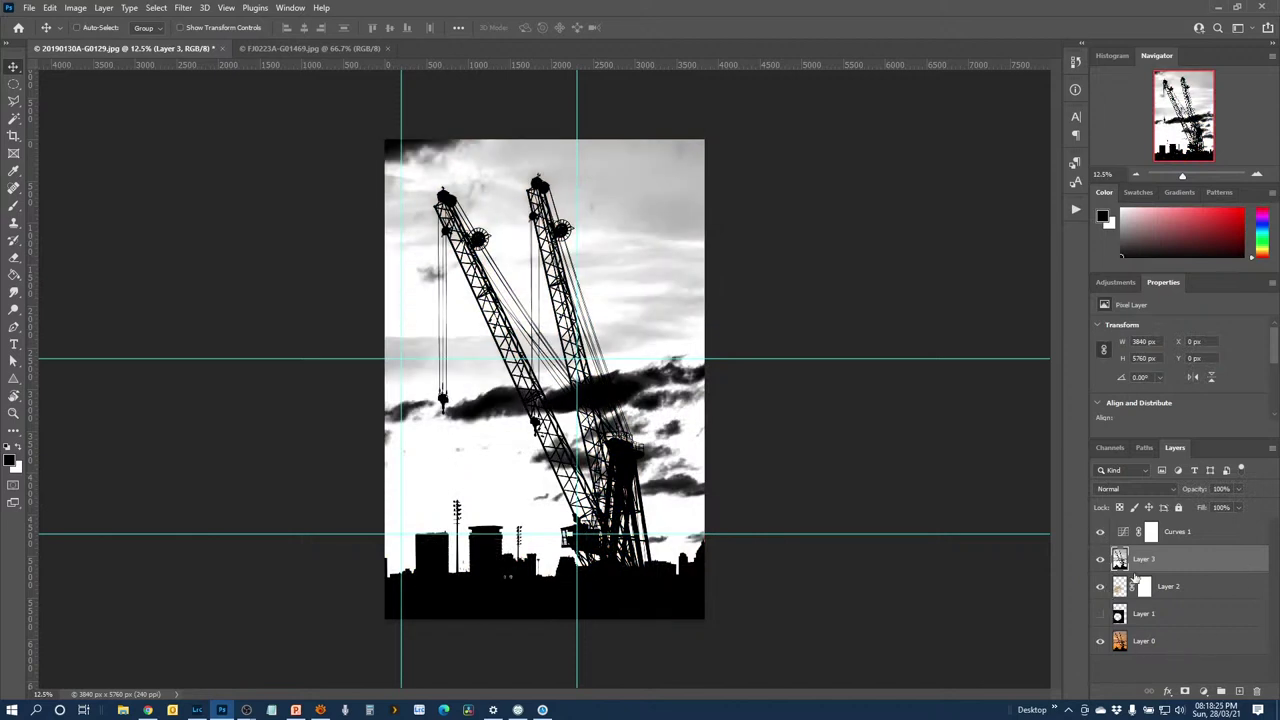
click(1100, 641)
shift+click(1215, 541)
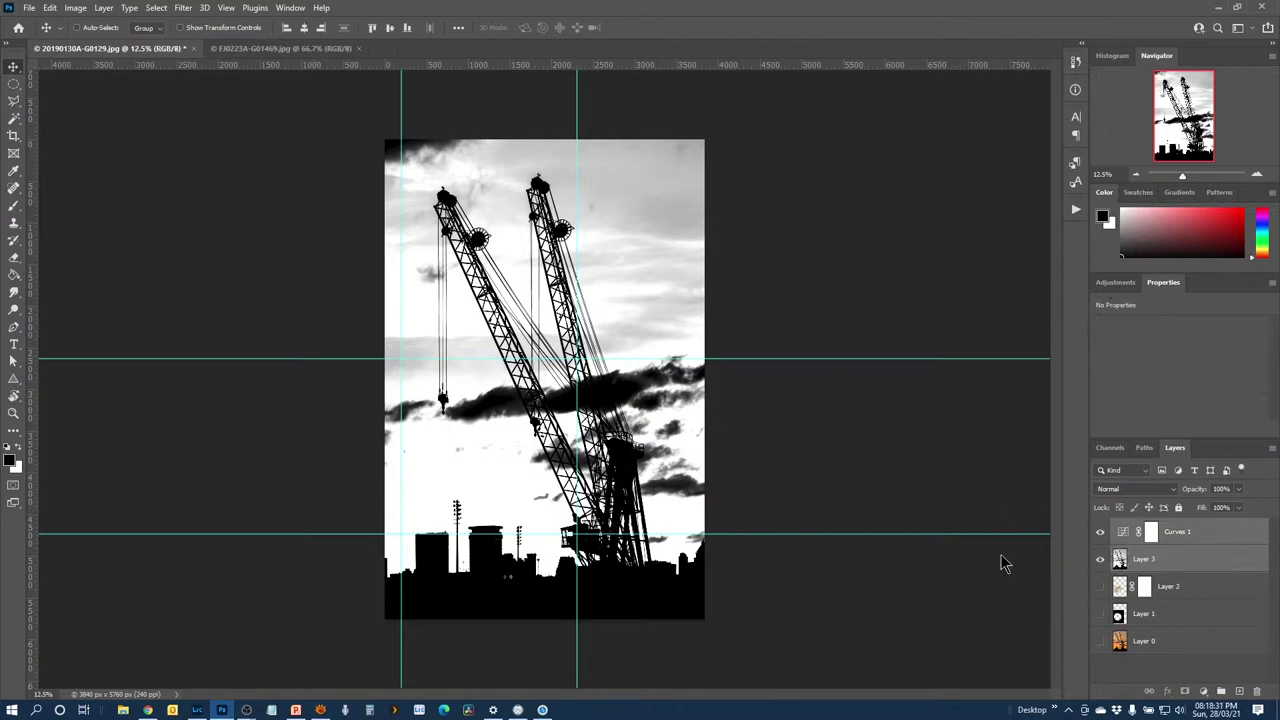
click(104, 8)
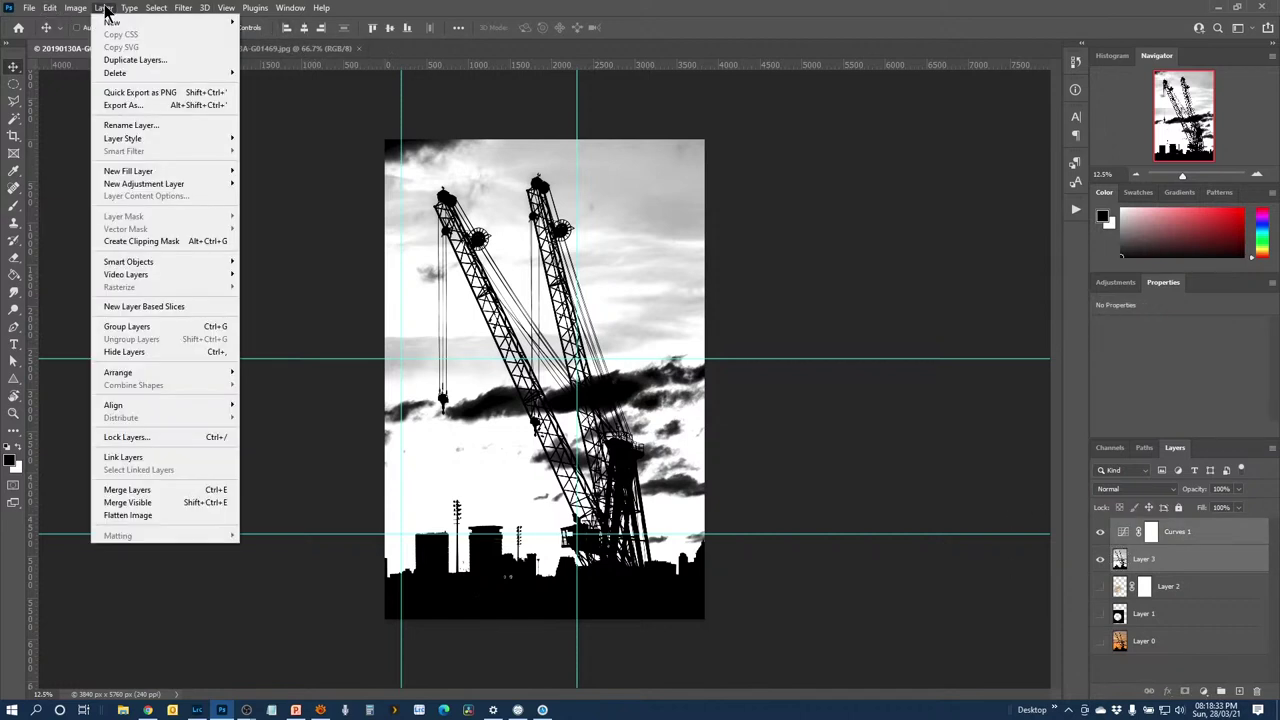
click(181, 490)
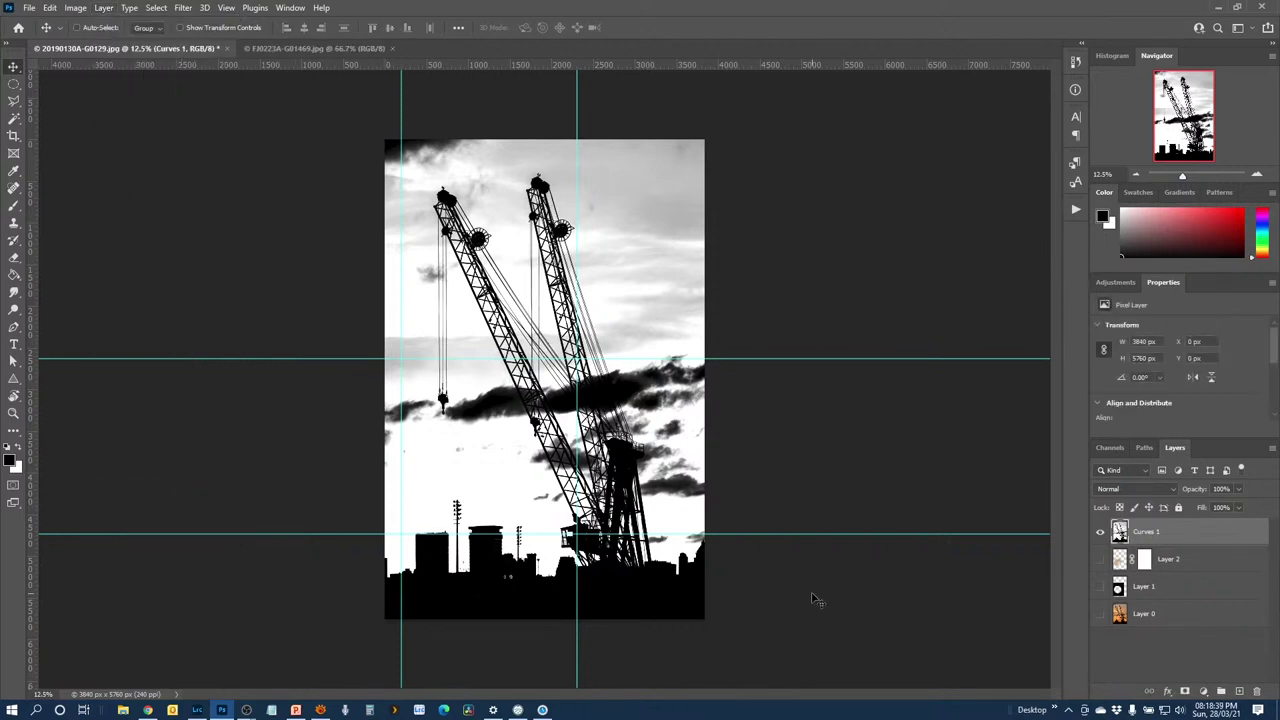
Select and copy the whole merged crane image, and switch the visible layers to the sunset photo and the moon
key(ctrl+a)
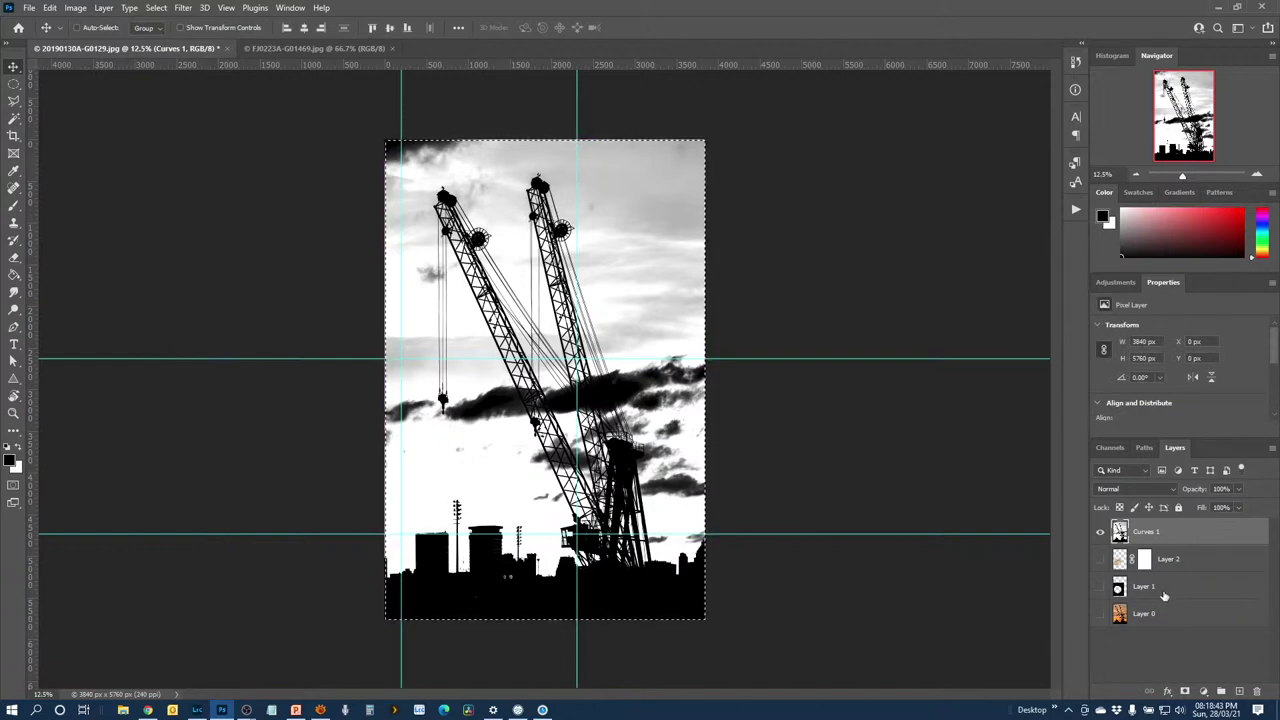
click(1100, 532)
click(1100, 587)
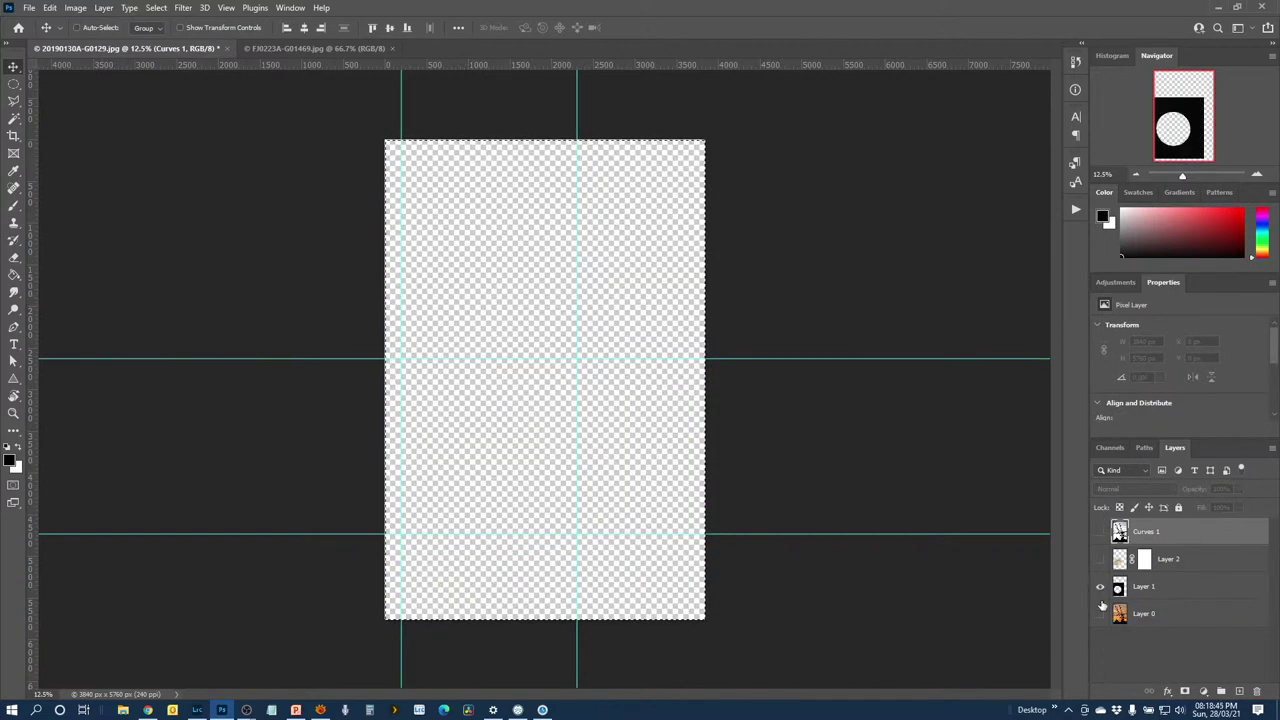
click(1100, 615)
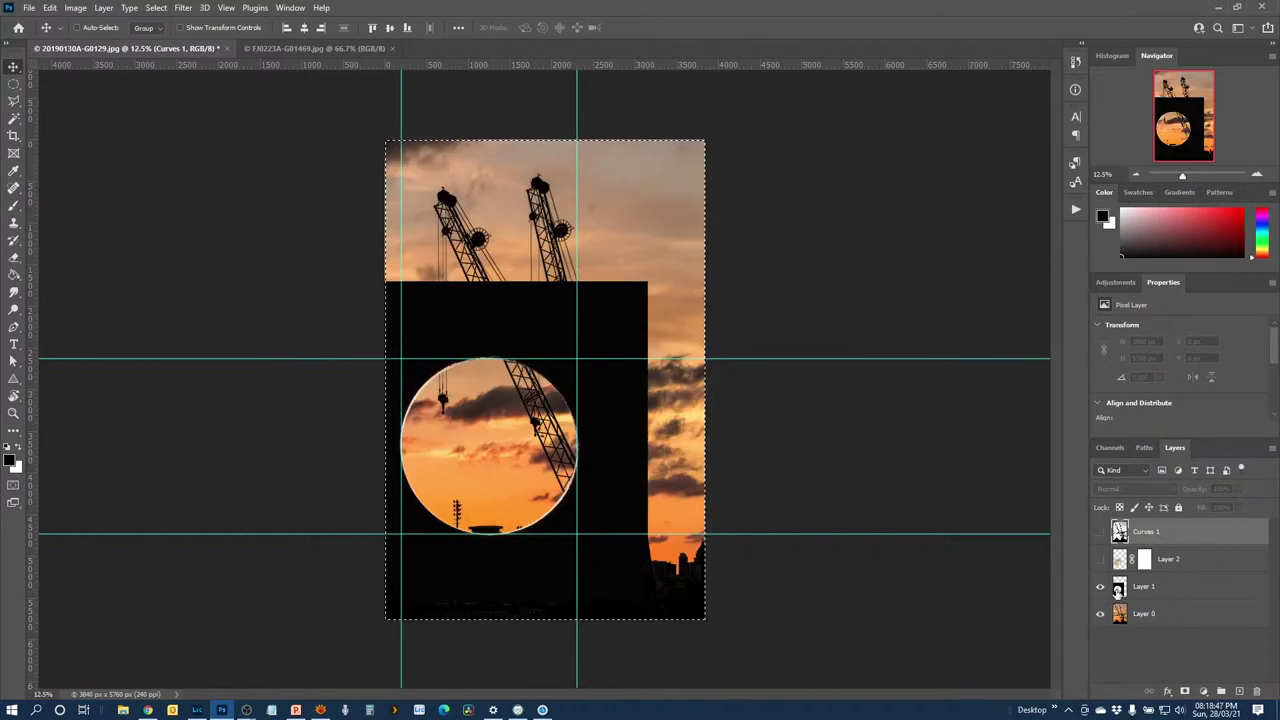
click(1100, 587)
click(1100, 559)
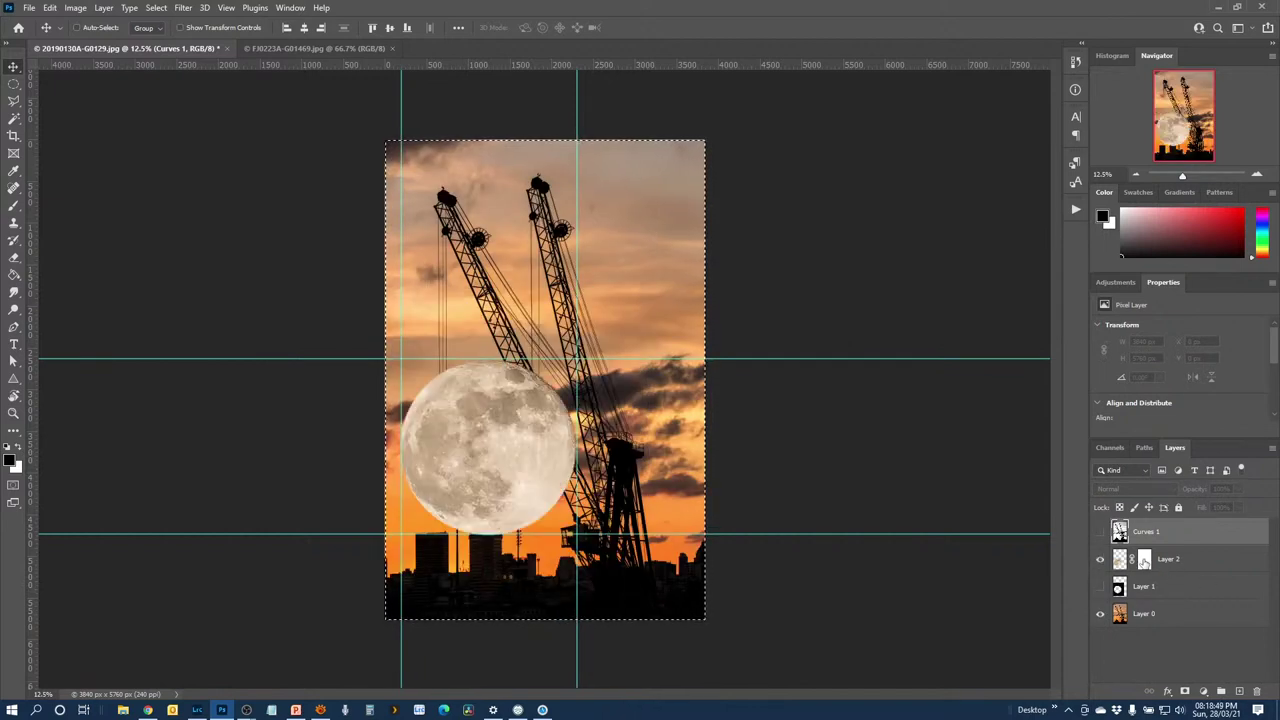
Paste the copied high-contrast crane image into Layer 2's layer mask and return to viewing the composite
click(1144, 560)
key(ctrl)
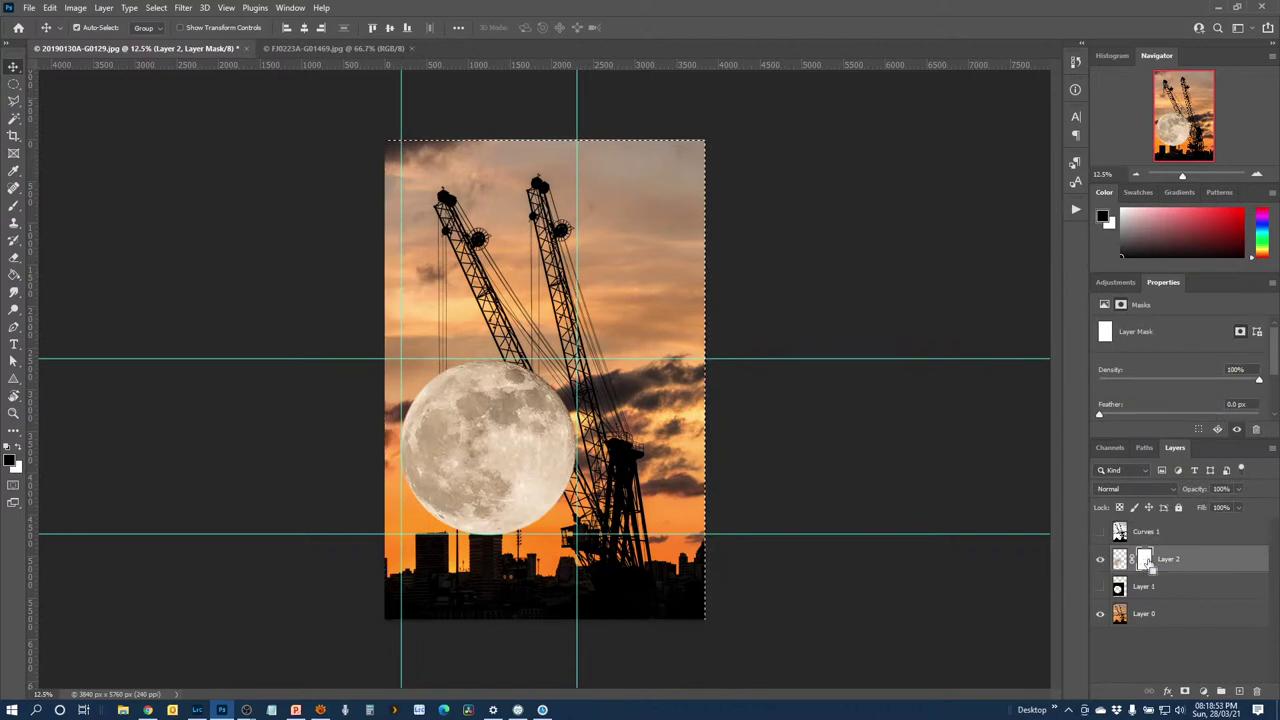
key(ctrl+d)
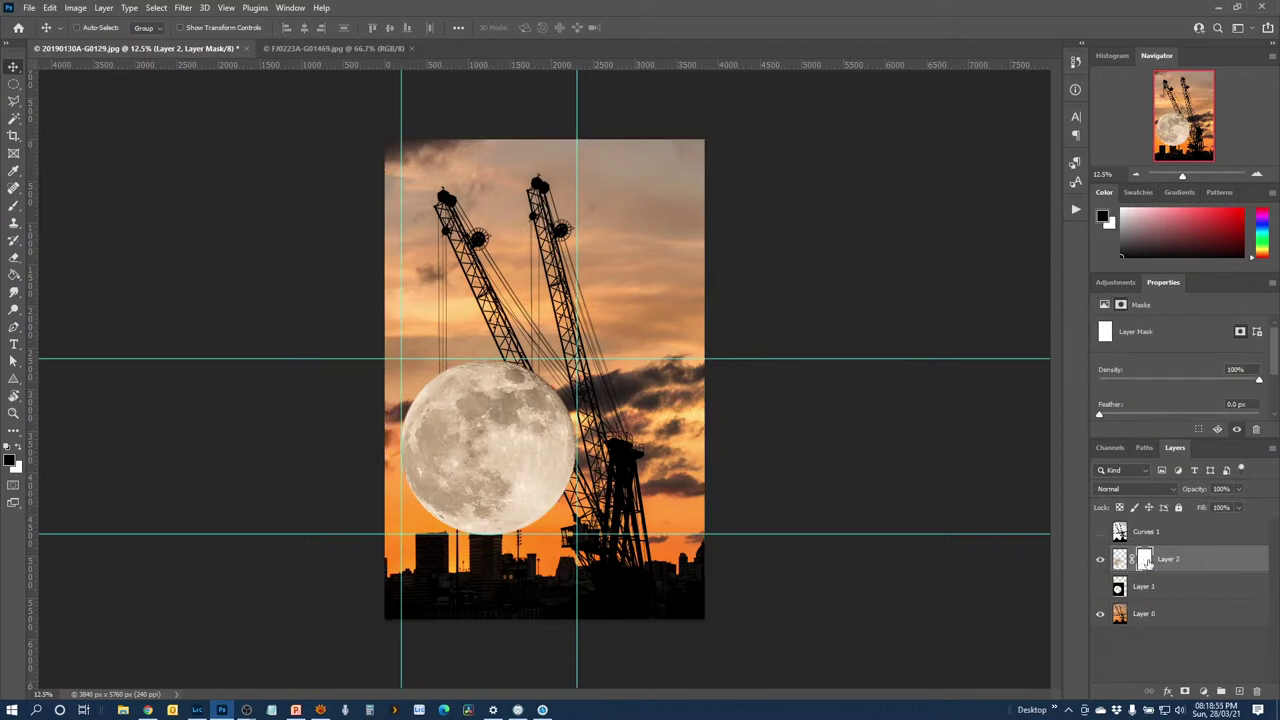
click(1146, 561)
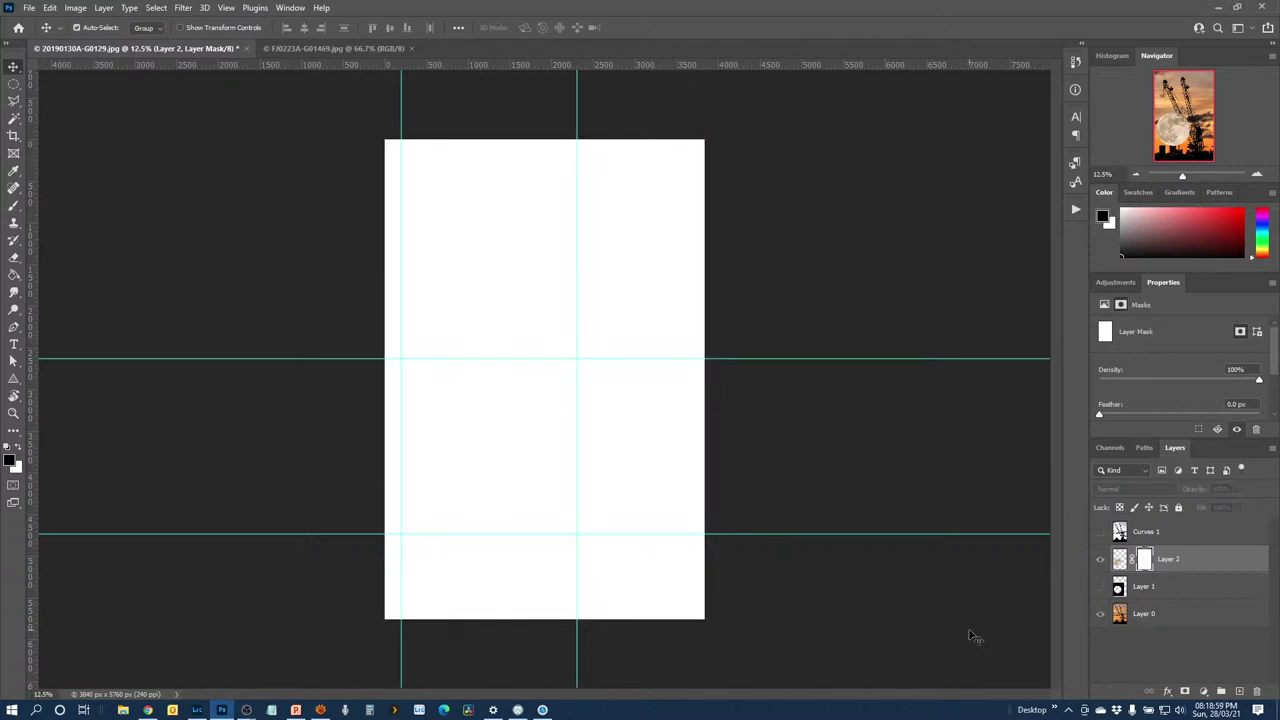
key(ctrl+v)
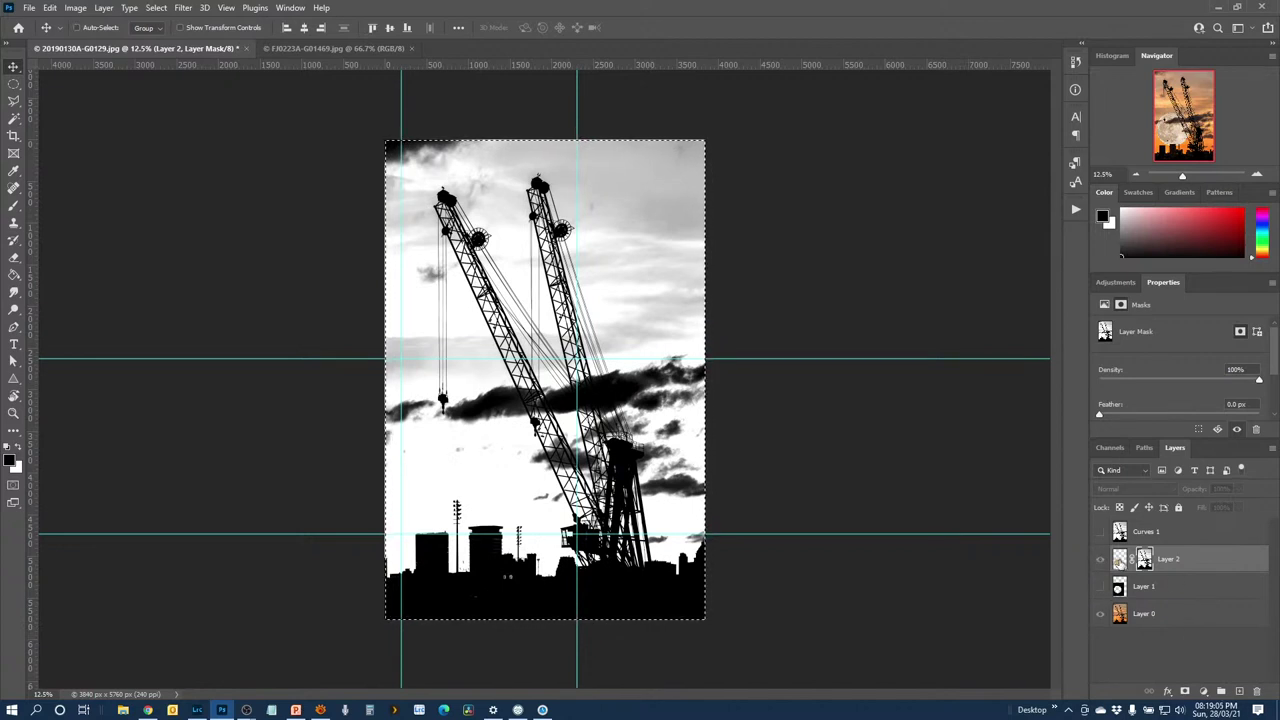
click(1119, 559)
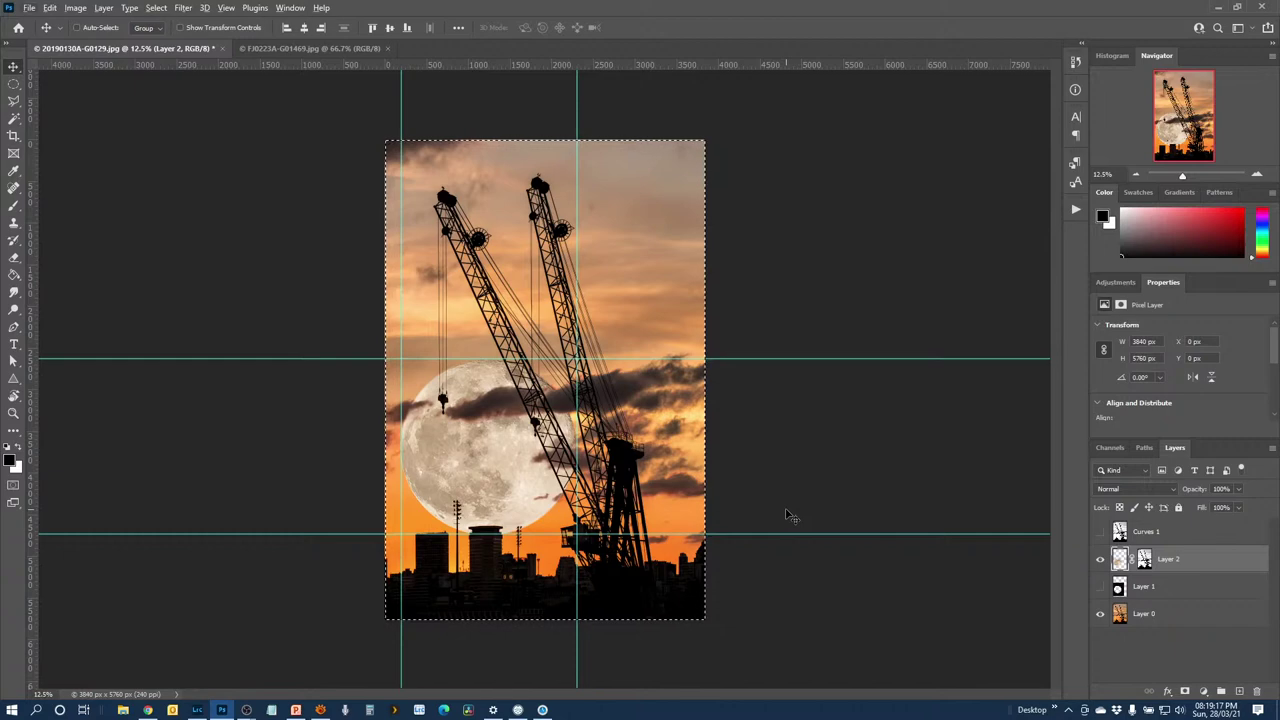
Inspect the masked moon at 66.67% zoom around the crane lattice, clouds, hooks and skyline buildings
click(1257, 176)
click(1257, 176)
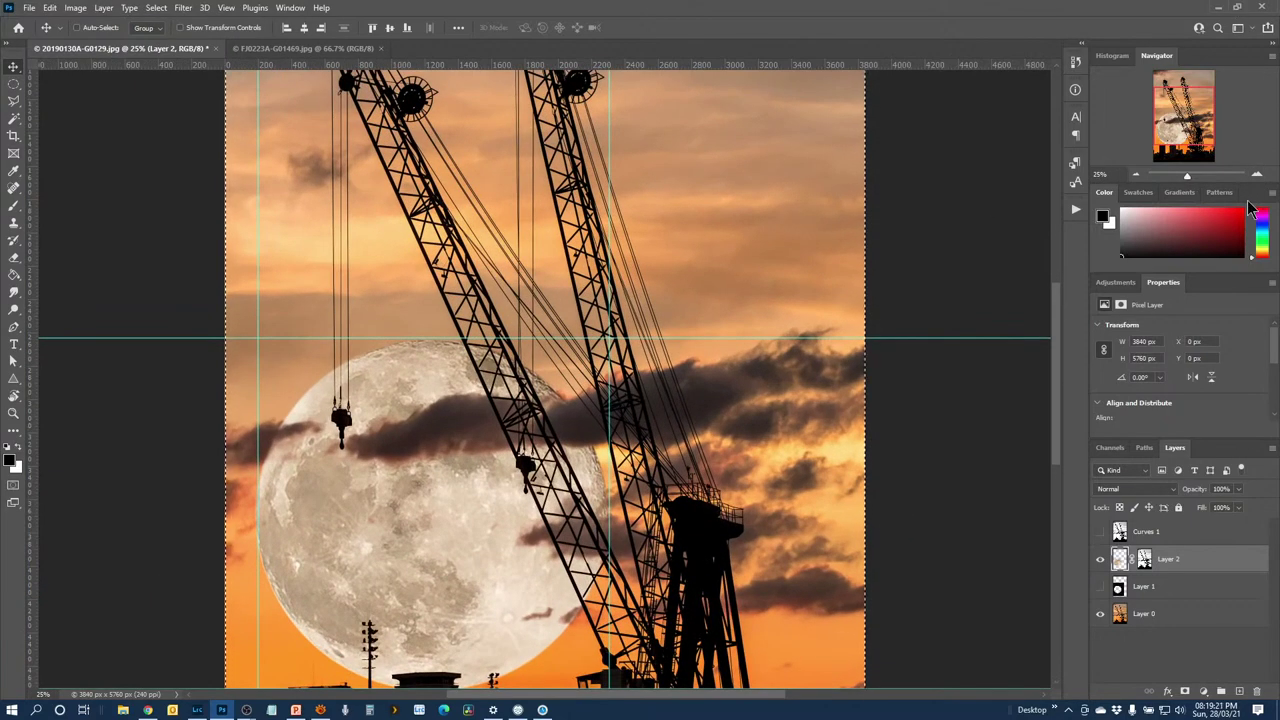
click(1257, 176)
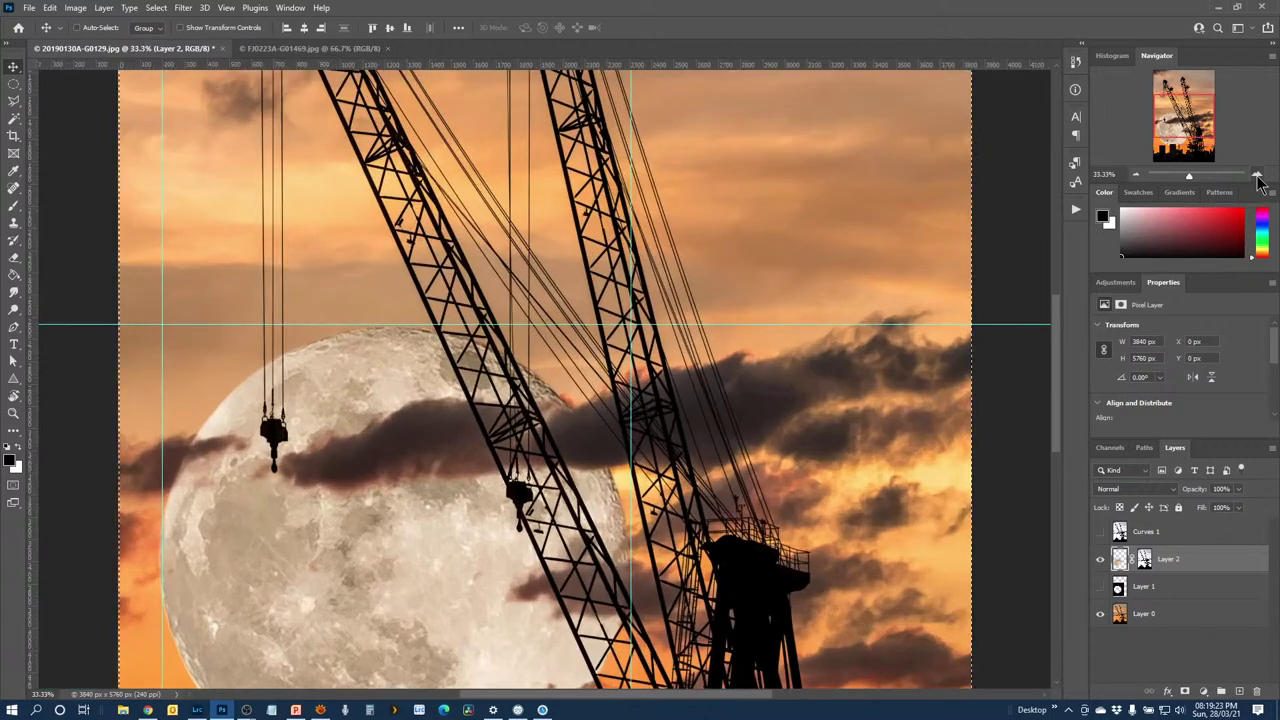
click(1257, 176)
click(1257, 176)
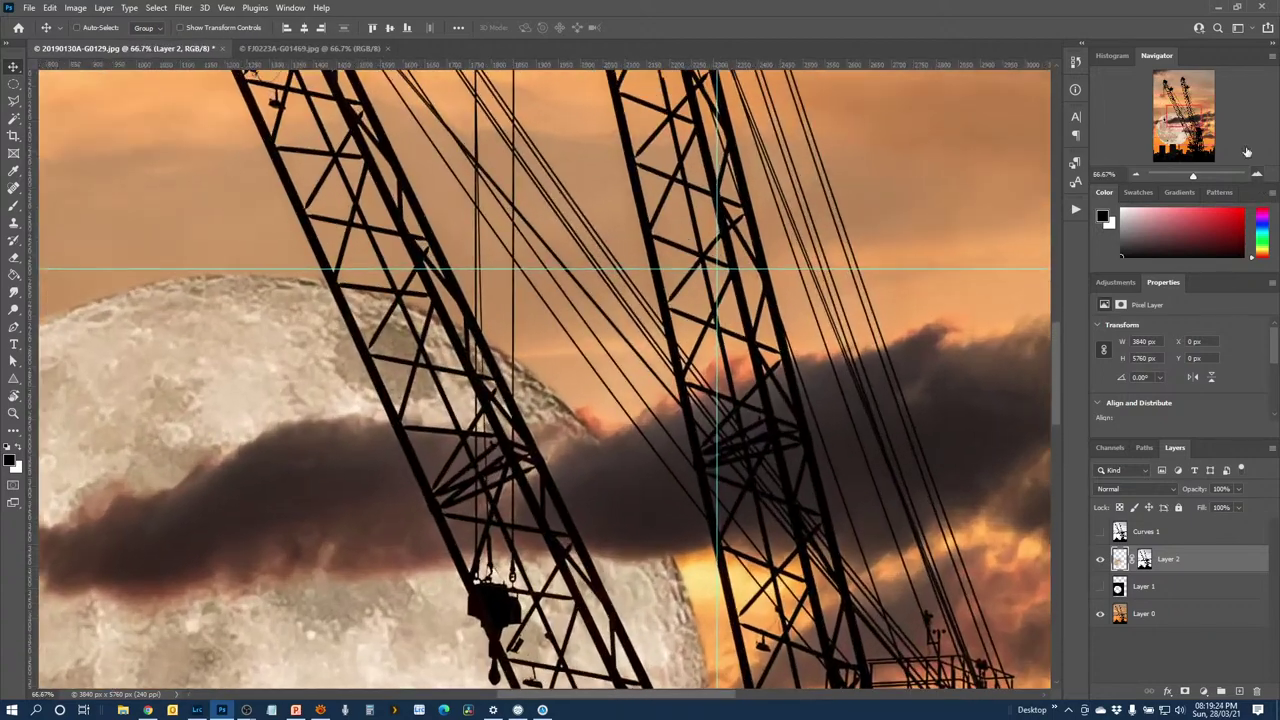
click(1186, 126)
drag(1184, 128, 1183, 132)
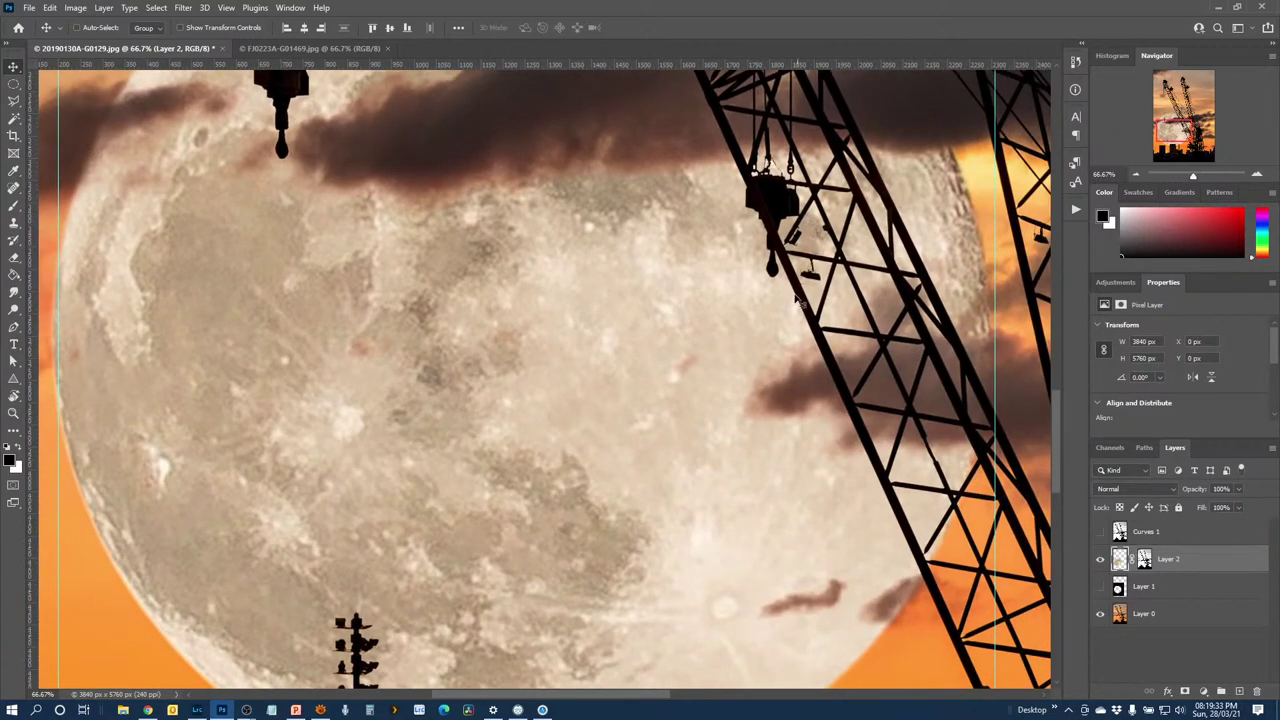
click(1161, 142)
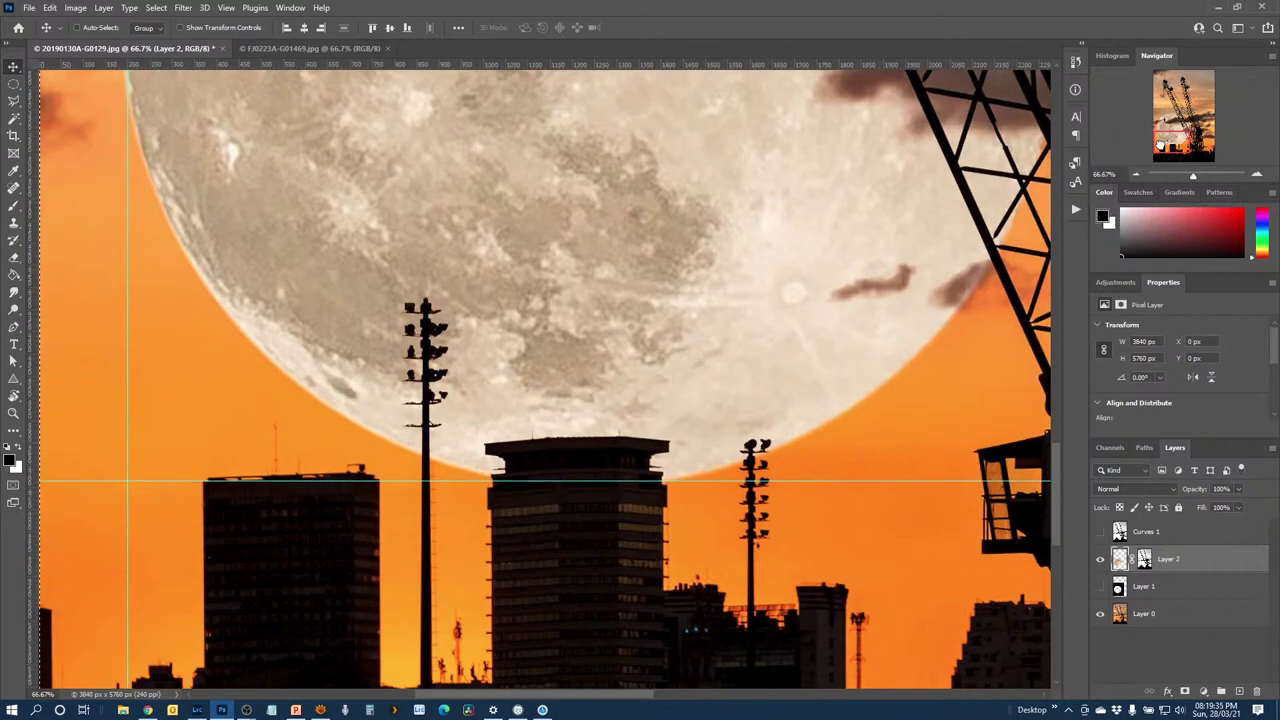
Unlink Layer 2's moon from its mask, move only the moon about 48 px left and 126 px down, and clear the selection
drag(1160, 145, 1176, 136)
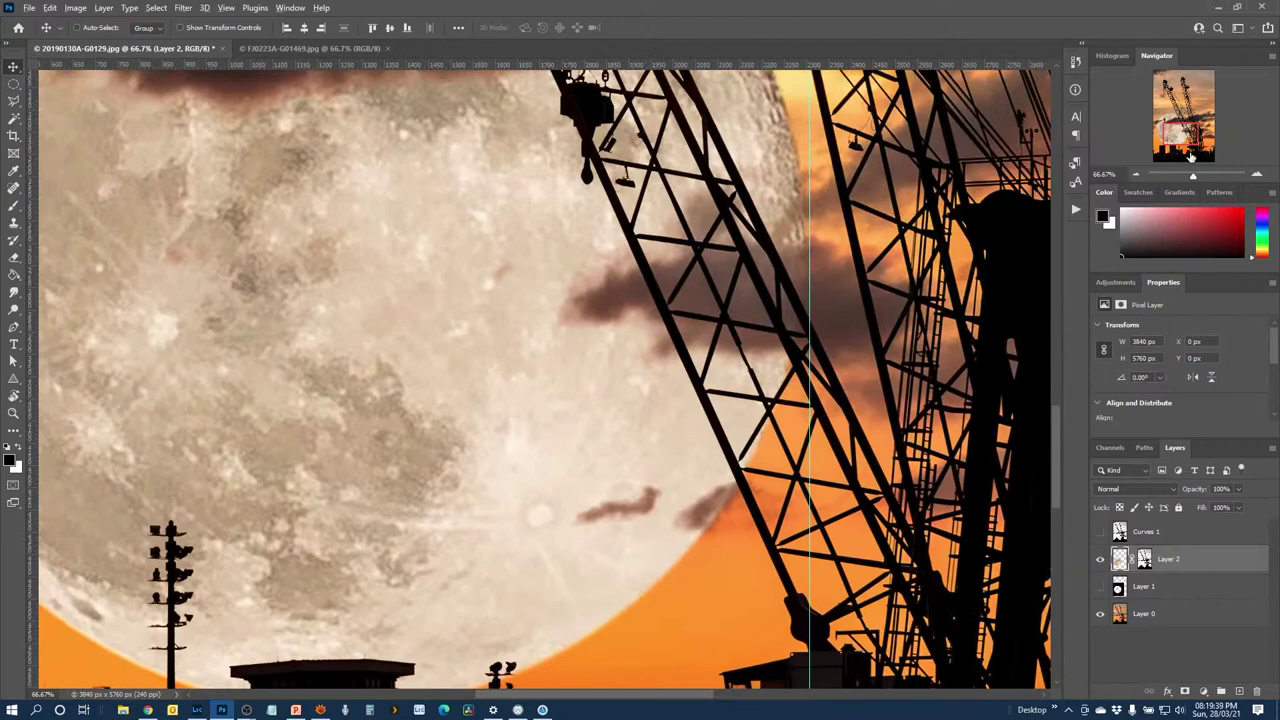
click(1137, 176)
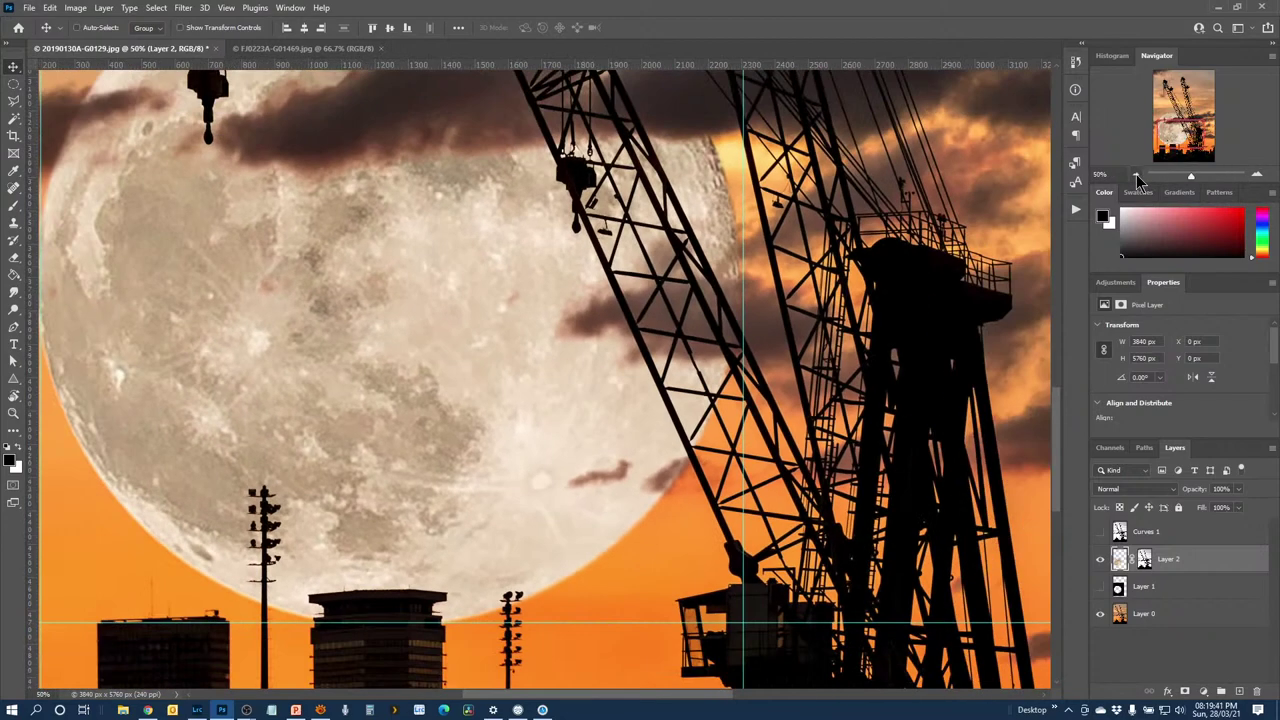
click(1137, 176)
click(1137, 176)
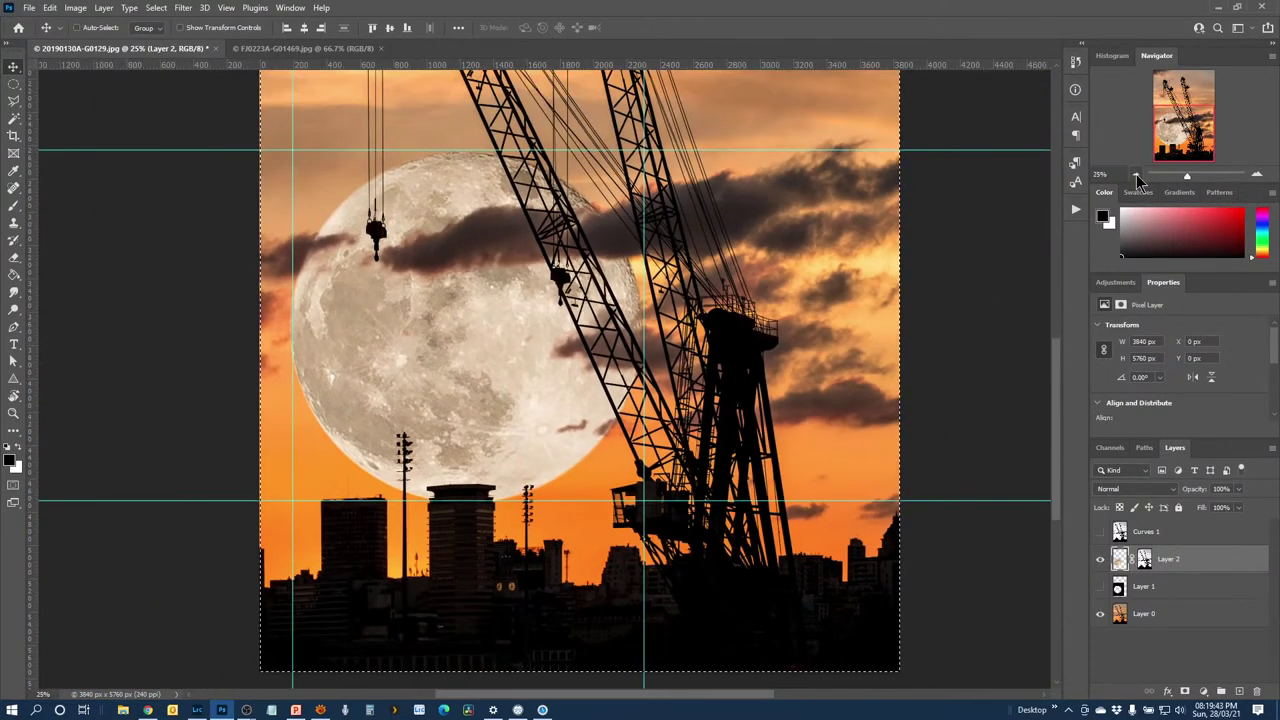
click(1137, 177)
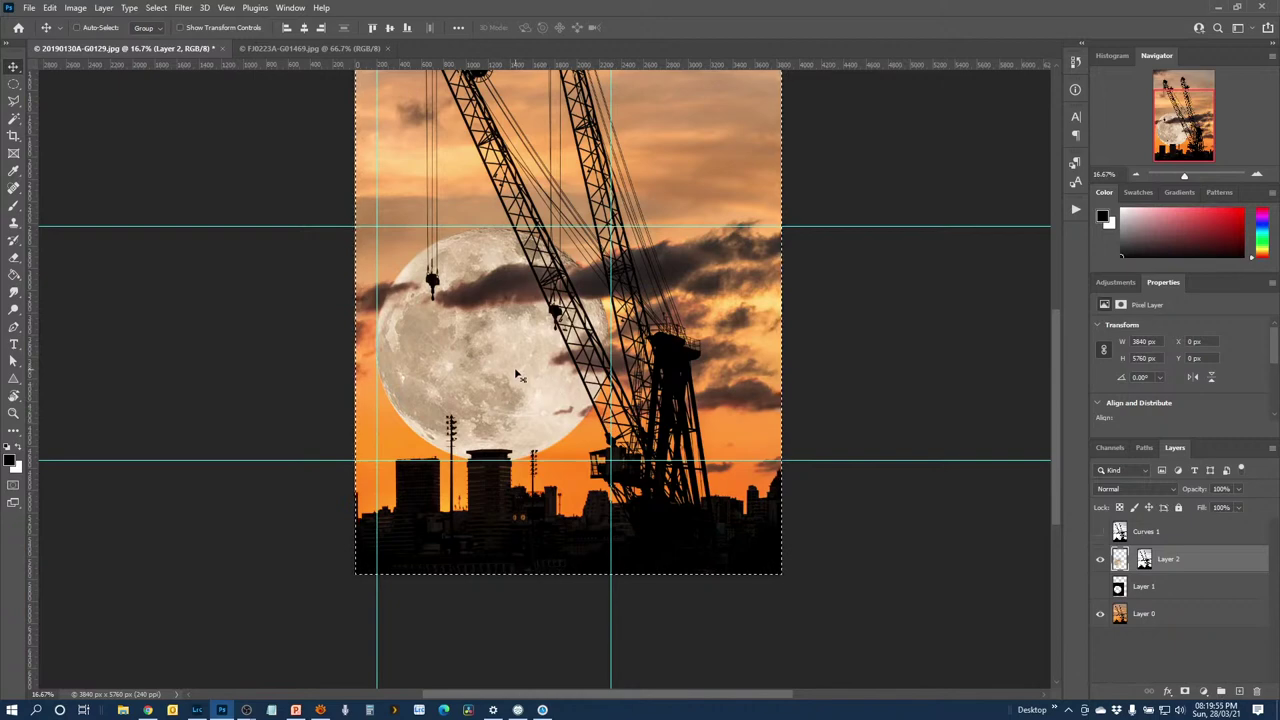
mouse_move(514, 374)
mouse_down()
mouse_move(555, 256)
mouse_move(625, 270)
mouse_move(514, 318)
mouse_move(508, 218)
mouse_move(470, 290)
mouse_move(476, 343)
mouse_move(455, 185)
mouse_move(505, 393)
mouse_up()
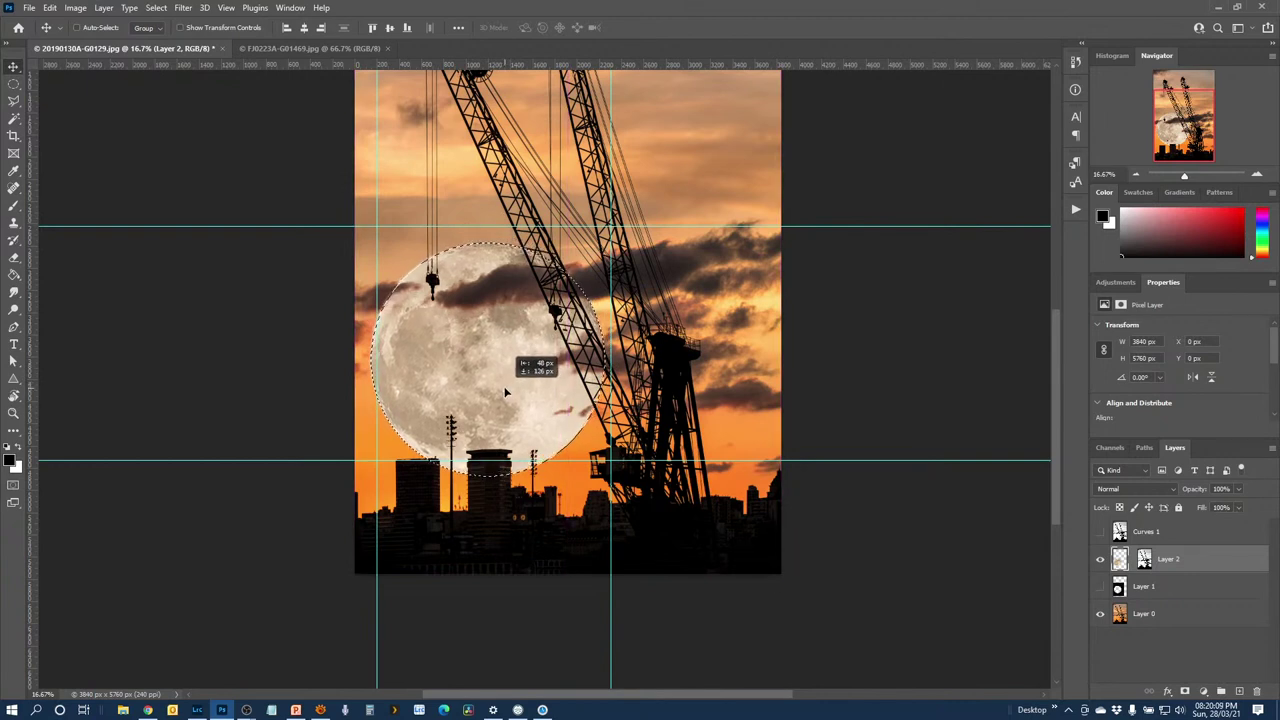
drag(505, 393, 505, 393)
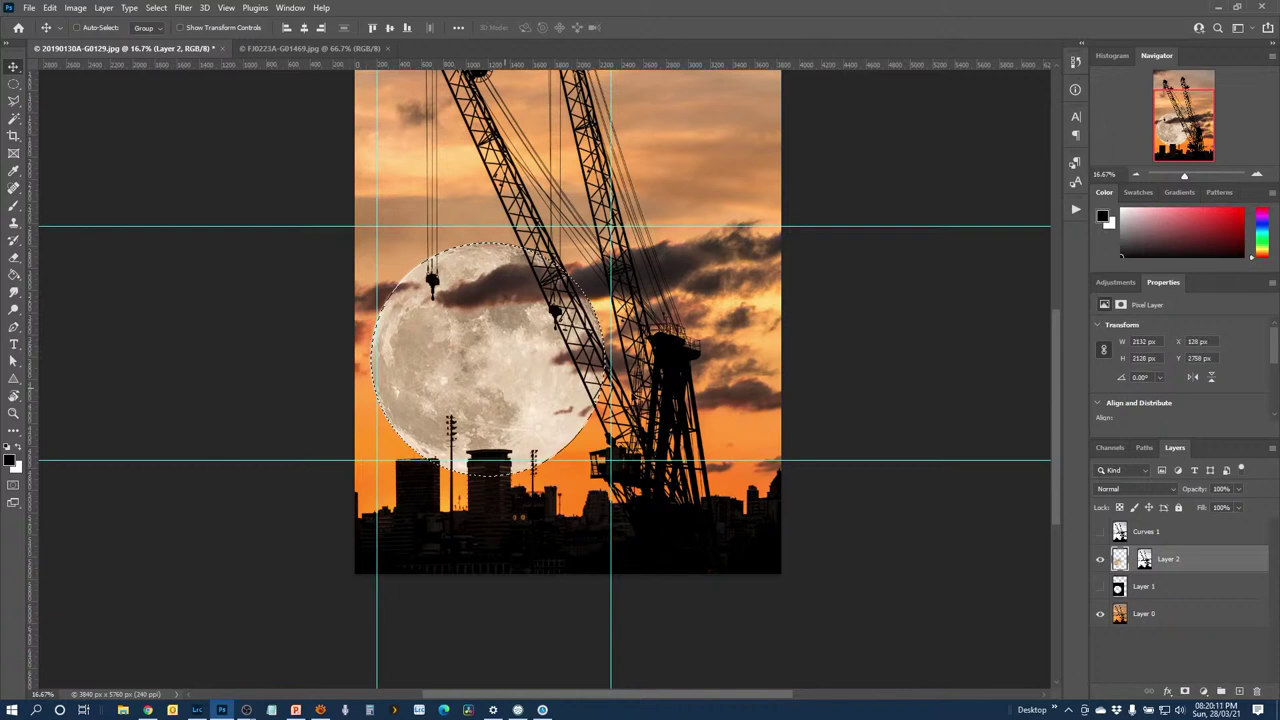
key(ctrl)
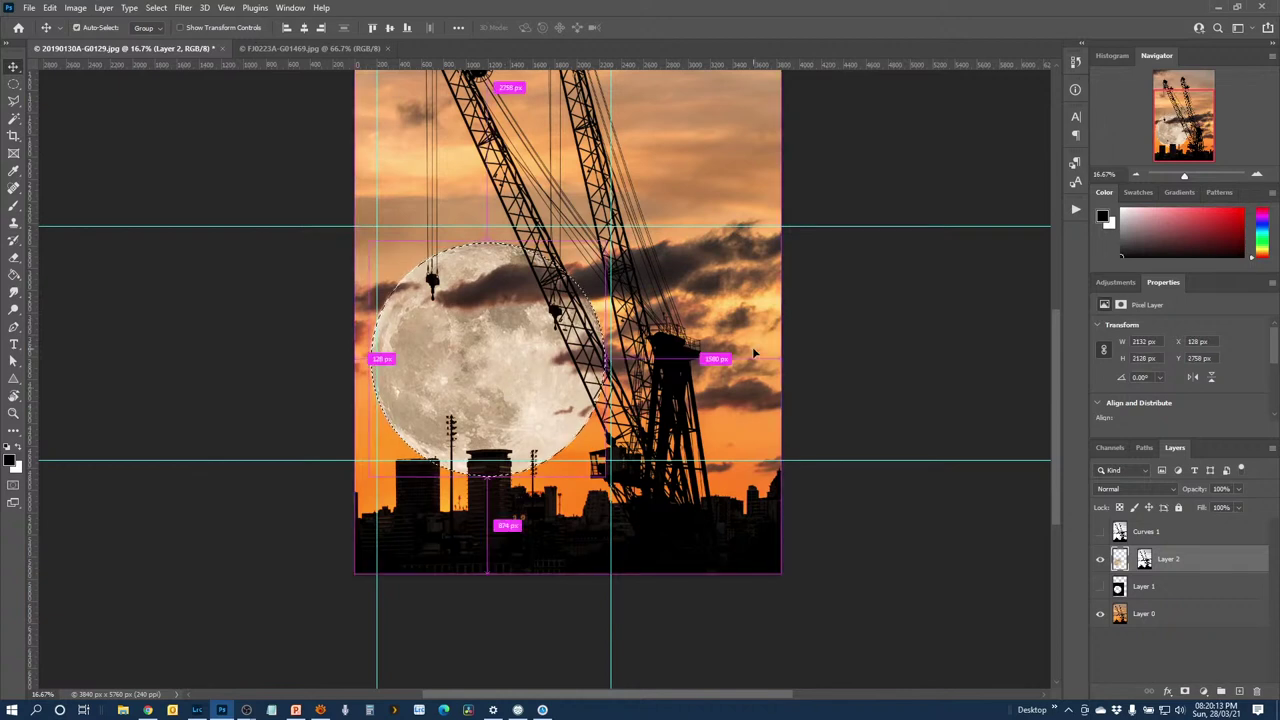
key(ctrl+d)
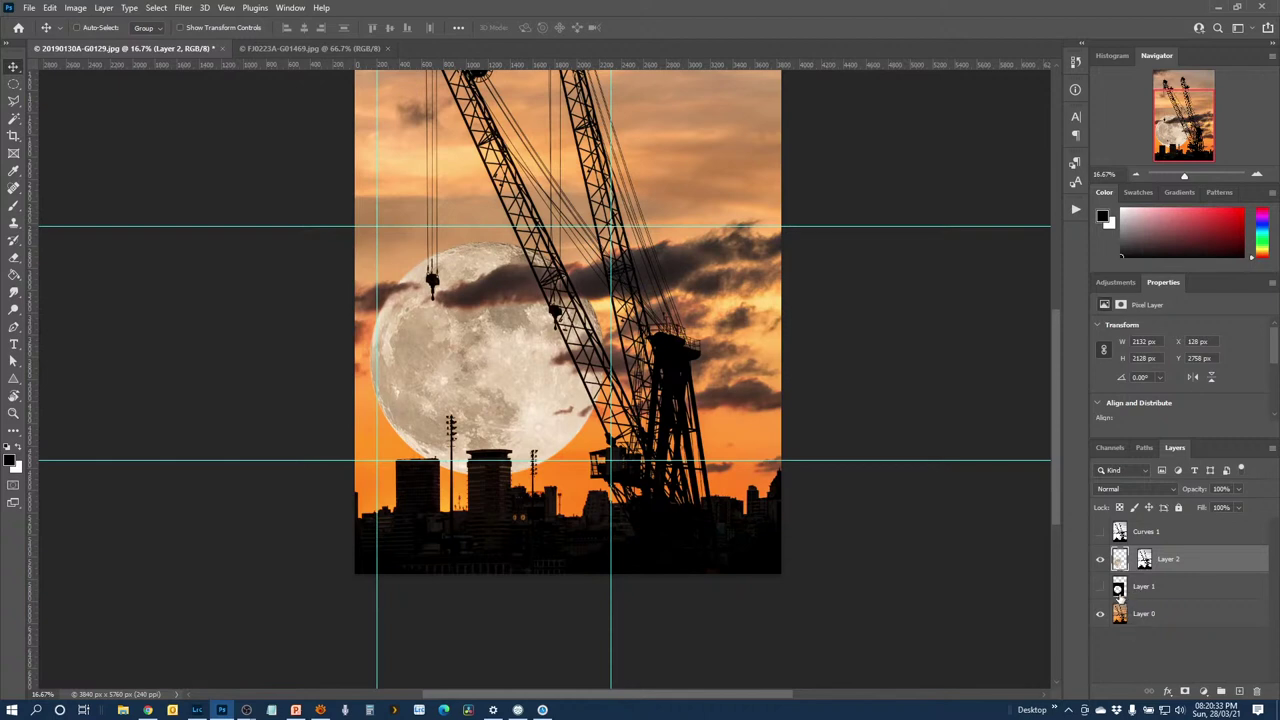
Paint black on Layer 2's mask over the moon's upper edge, using a brush with 67% opacity and 39% flow
click(1144, 559)
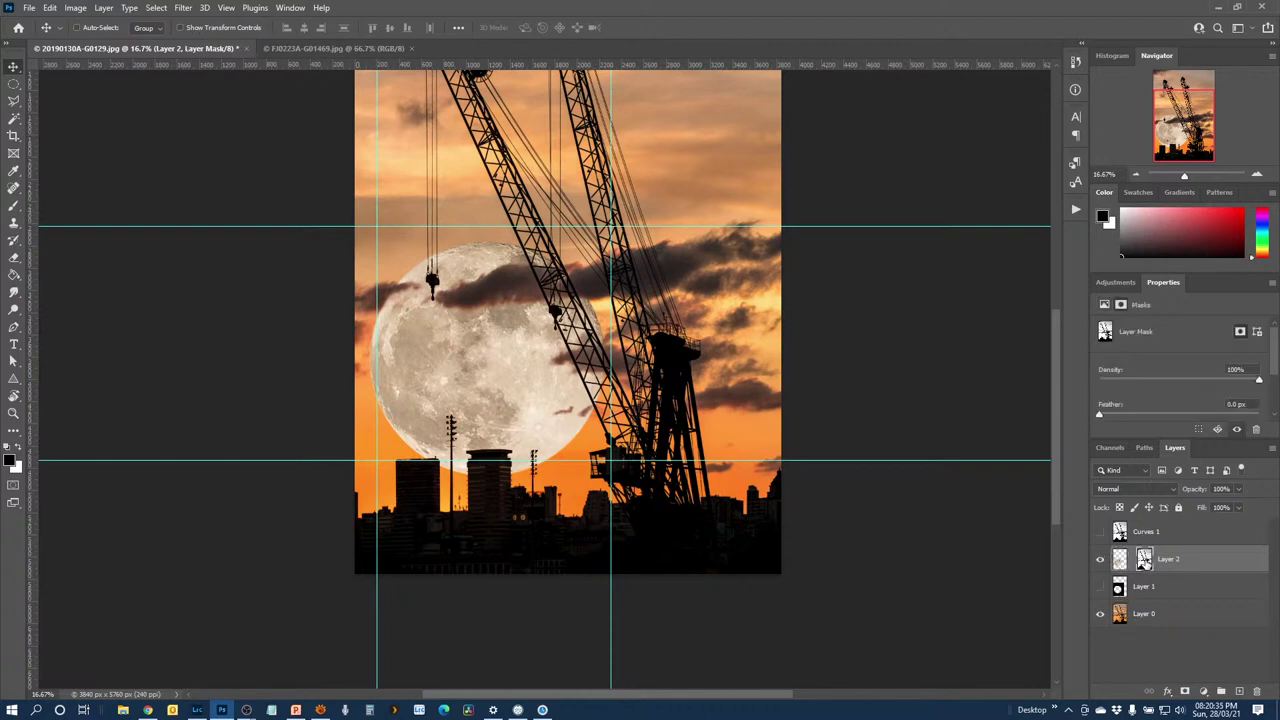
click(14, 205)
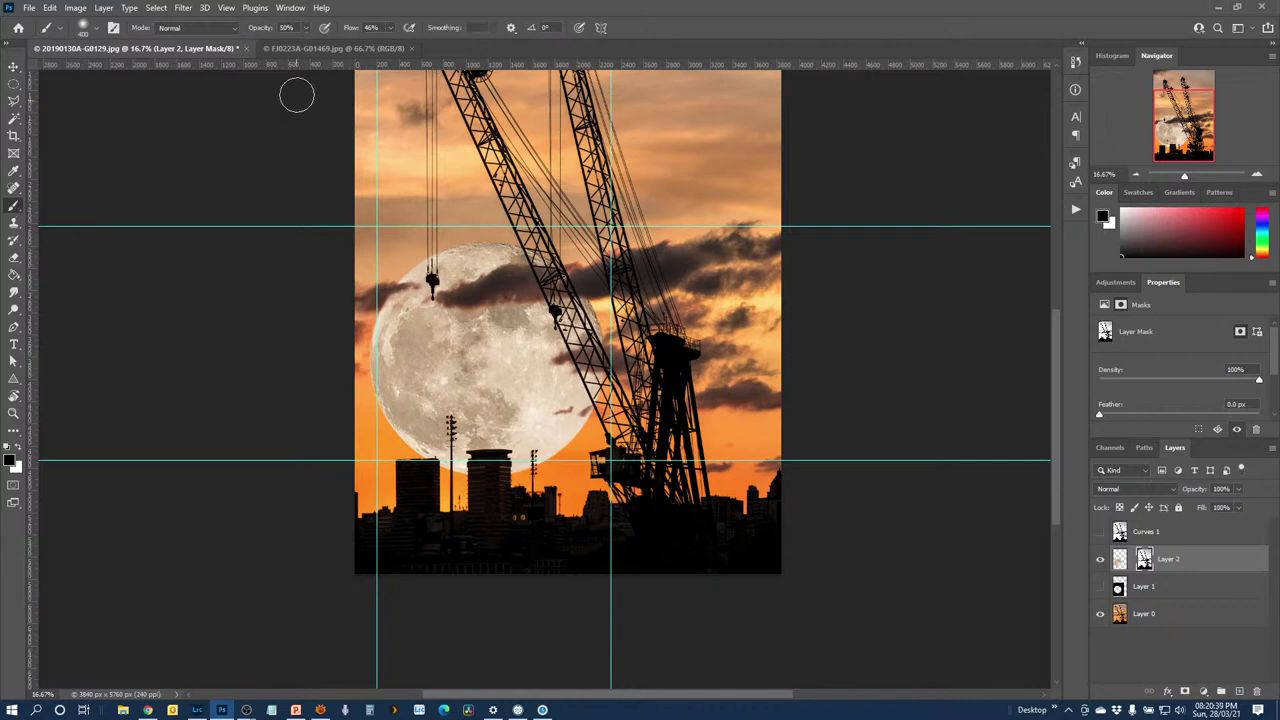
click(305, 27)
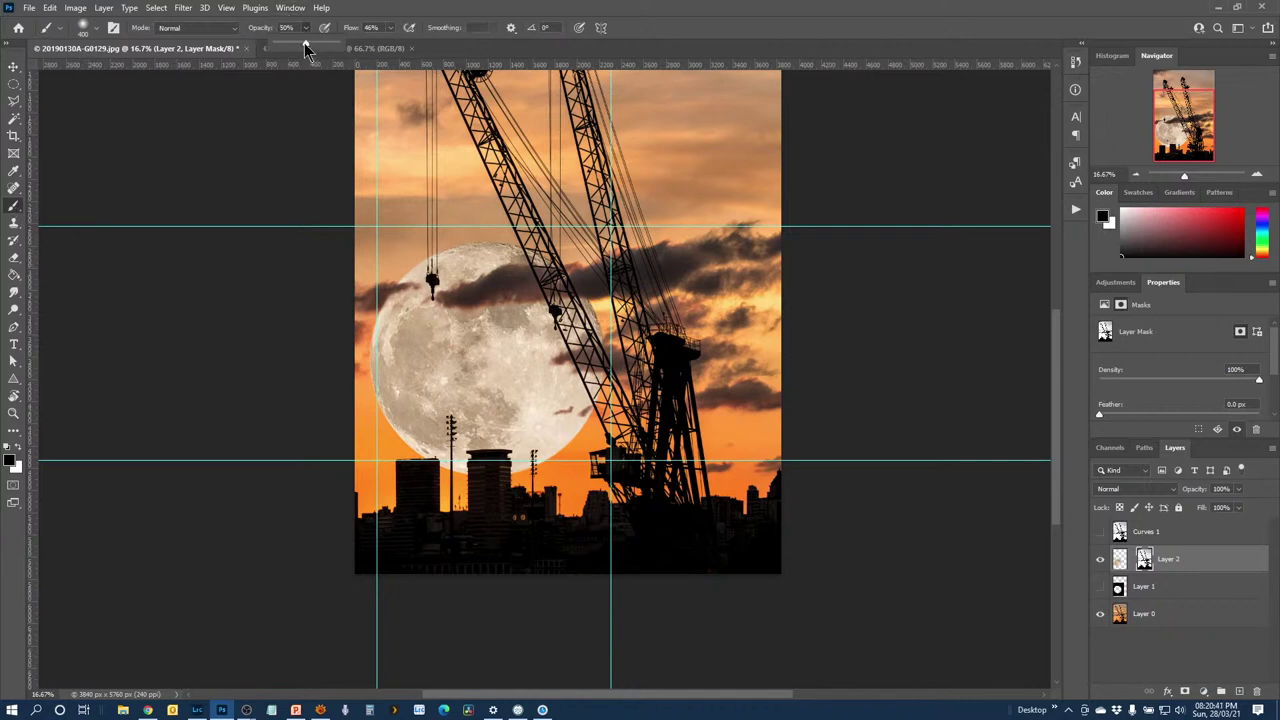
drag(305, 45, 309, 46)
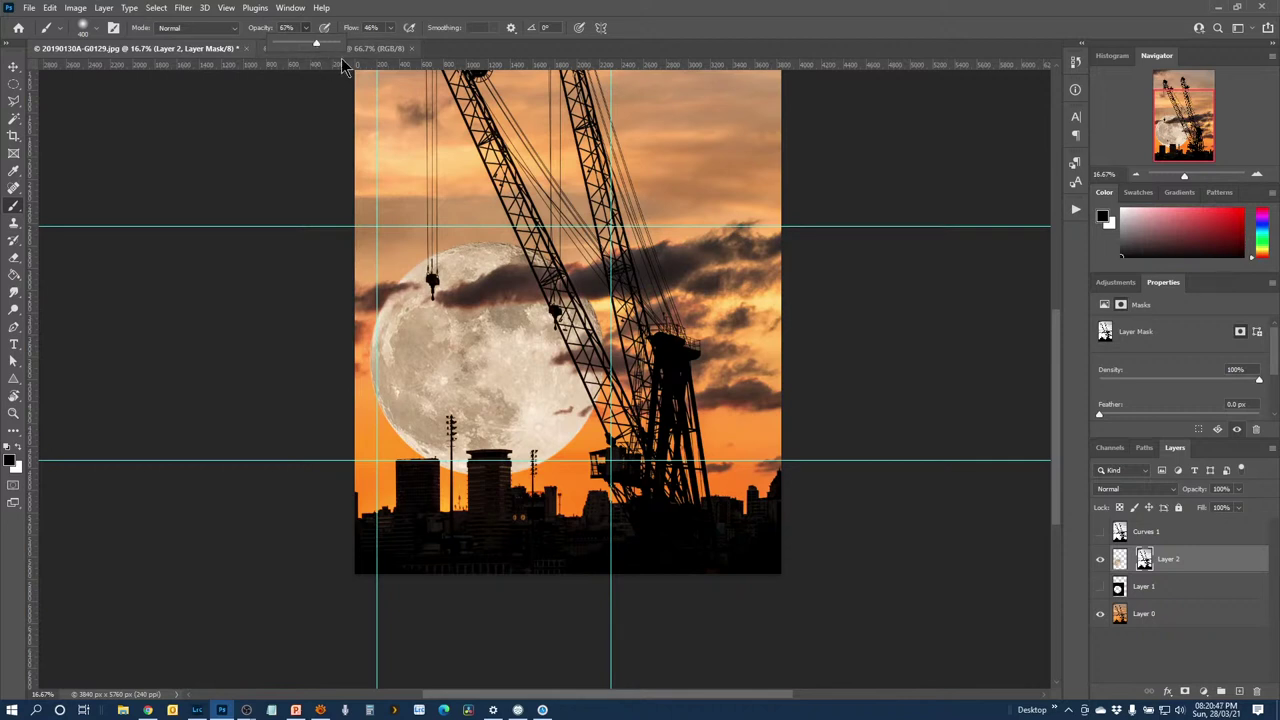
click(390, 29)
drag(389, 44, 386, 44)
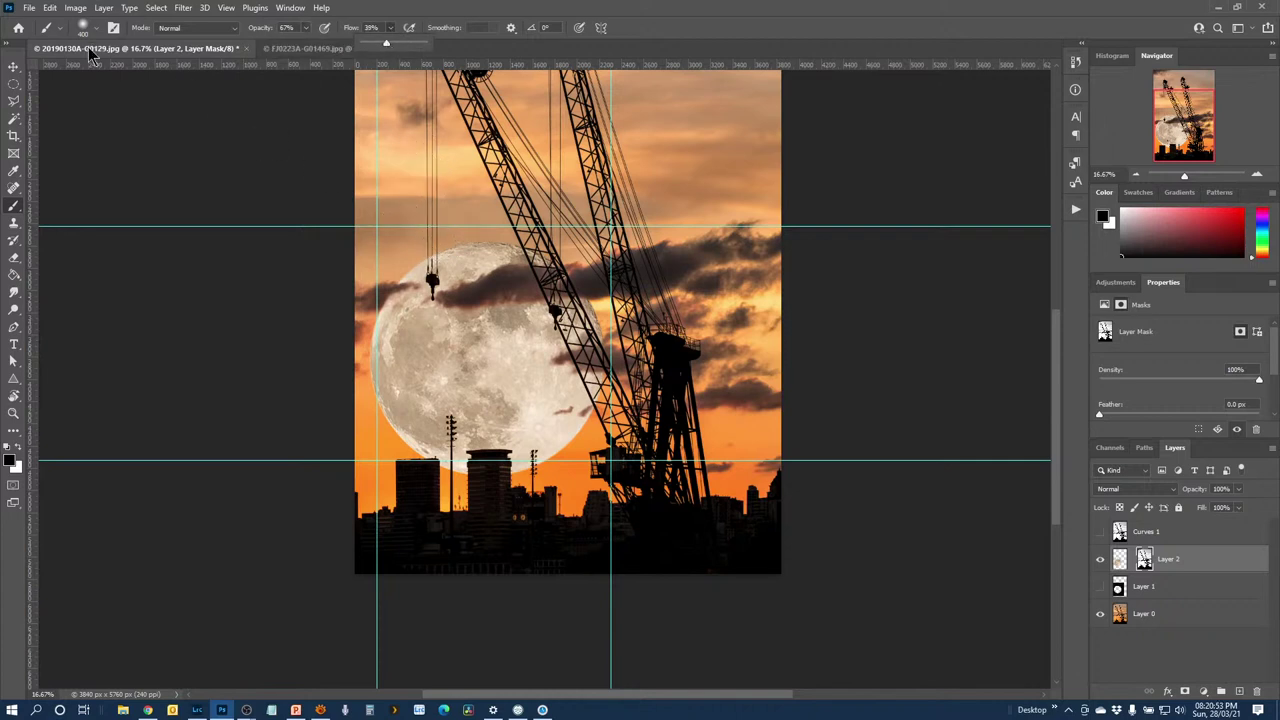
click(435, 247)
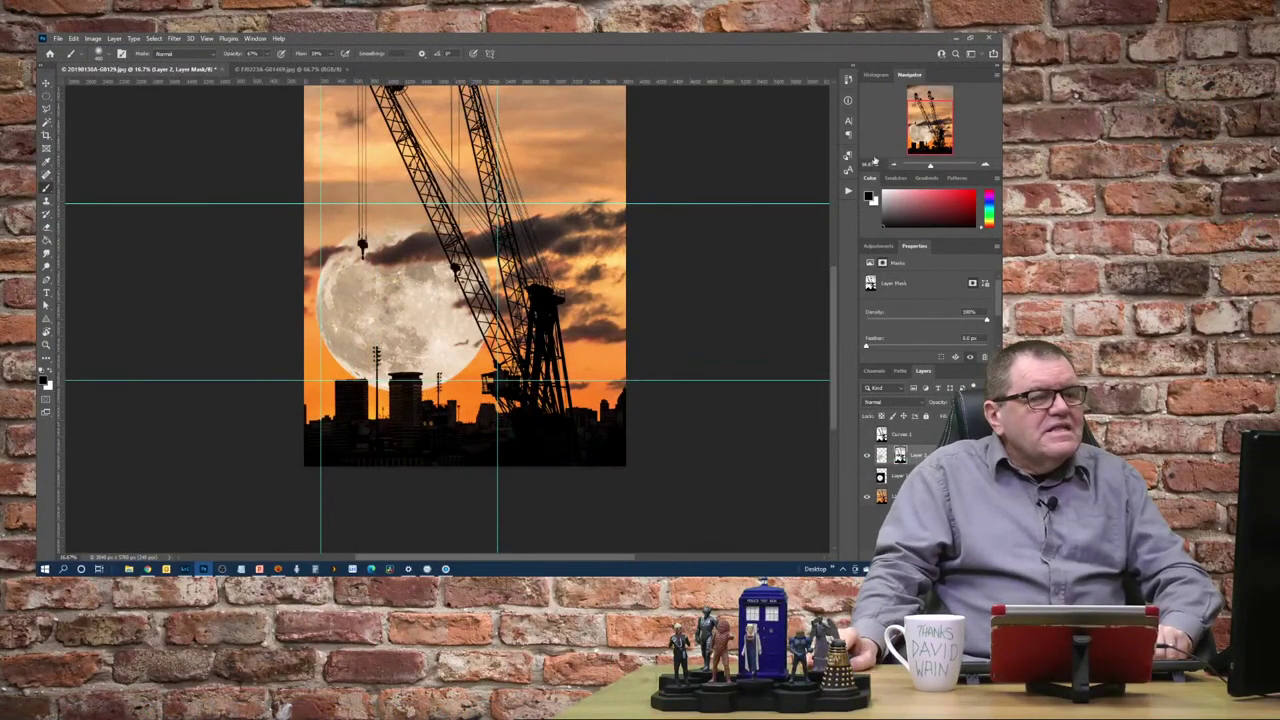
Remove both horizontal and both vertical guides around the moon from the composite
key(ctrl+minus)
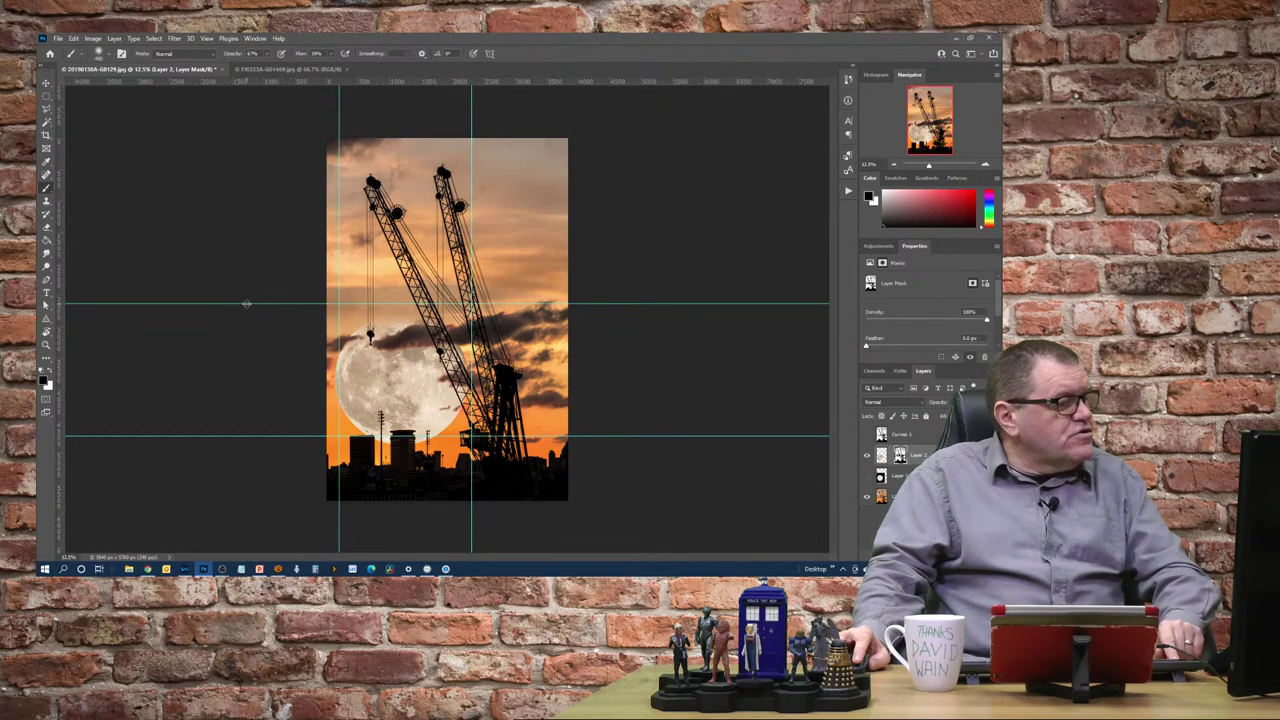
drag(246, 303, 258, 78)
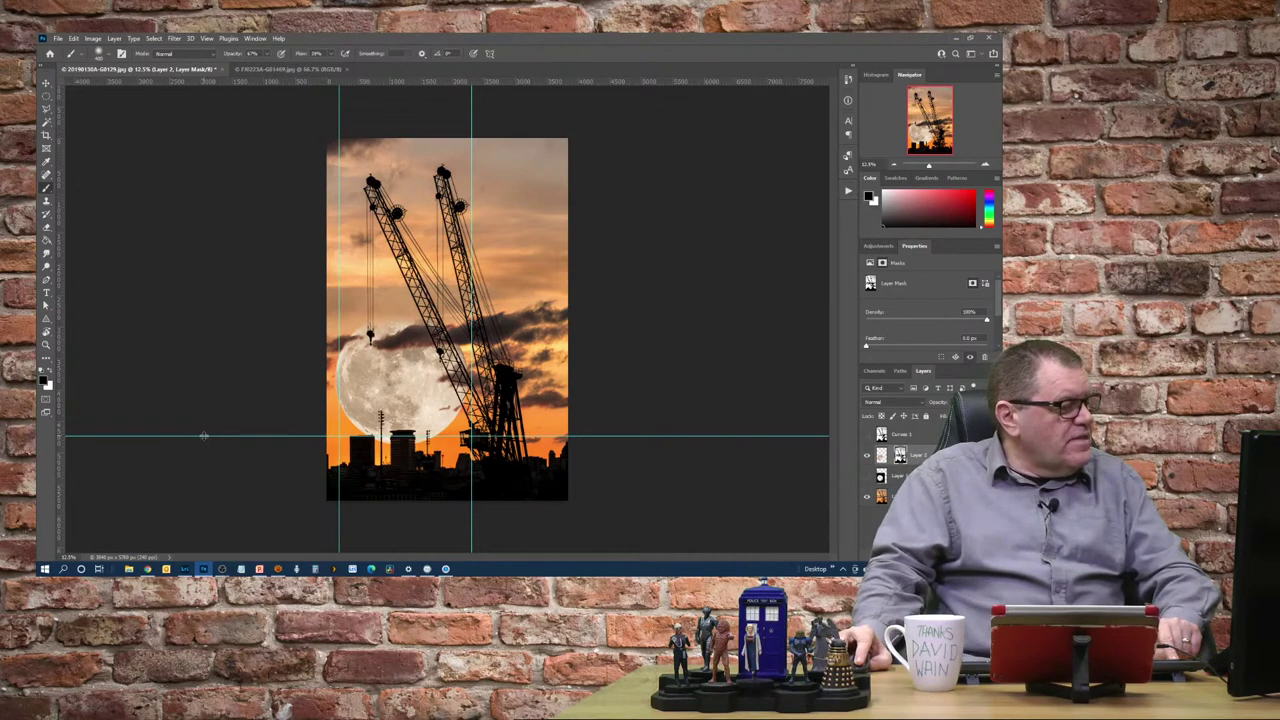
drag(203, 436, 210, 76)
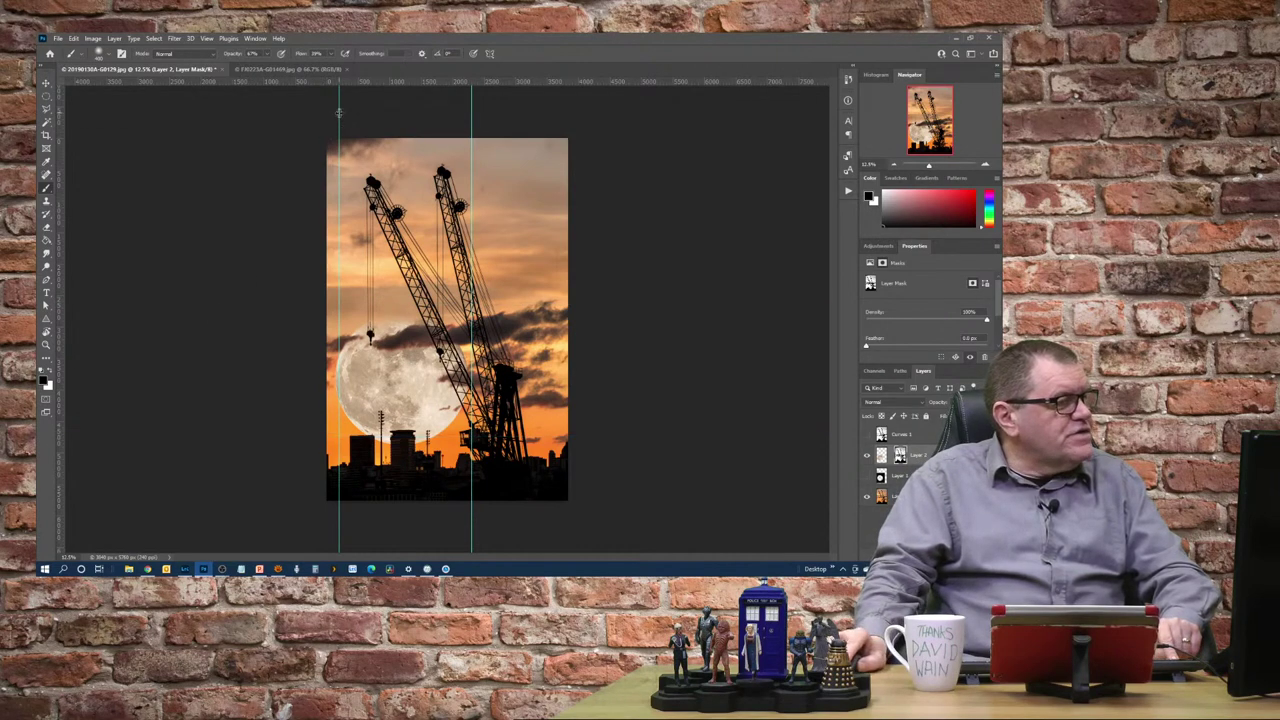
drag(340, 113, 55, 130)
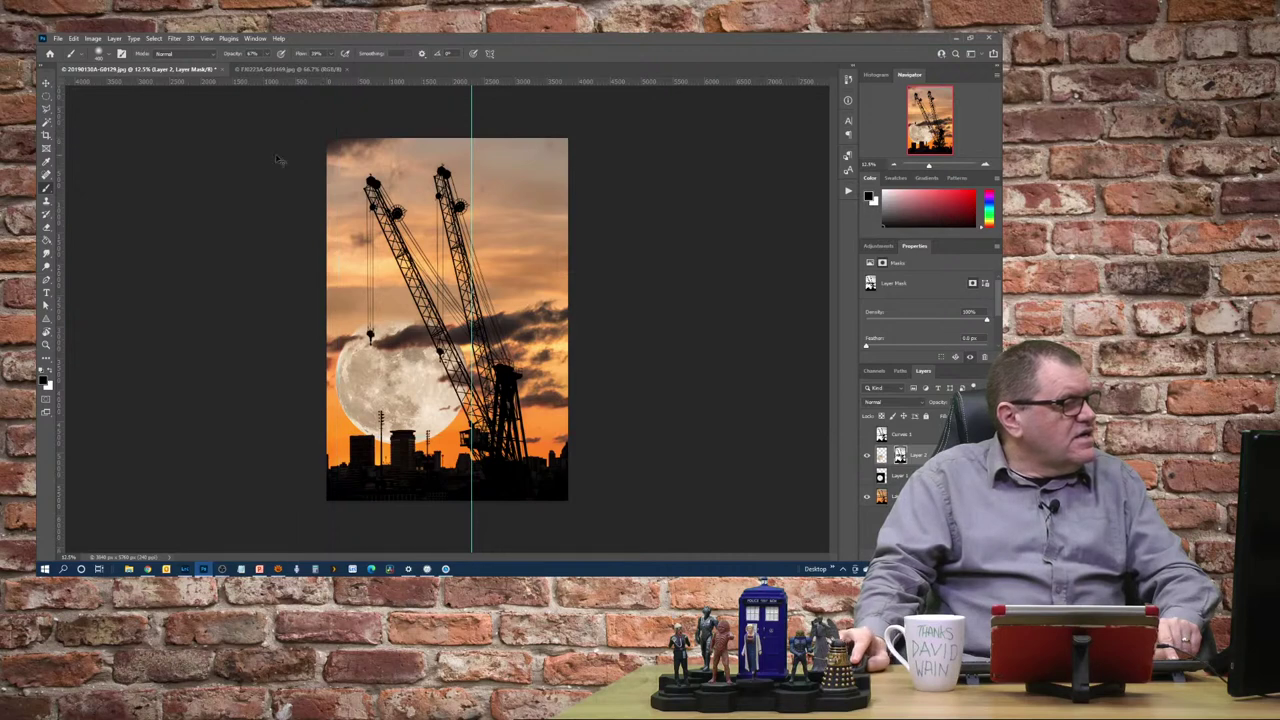
drag(471, 112, 58, 158)
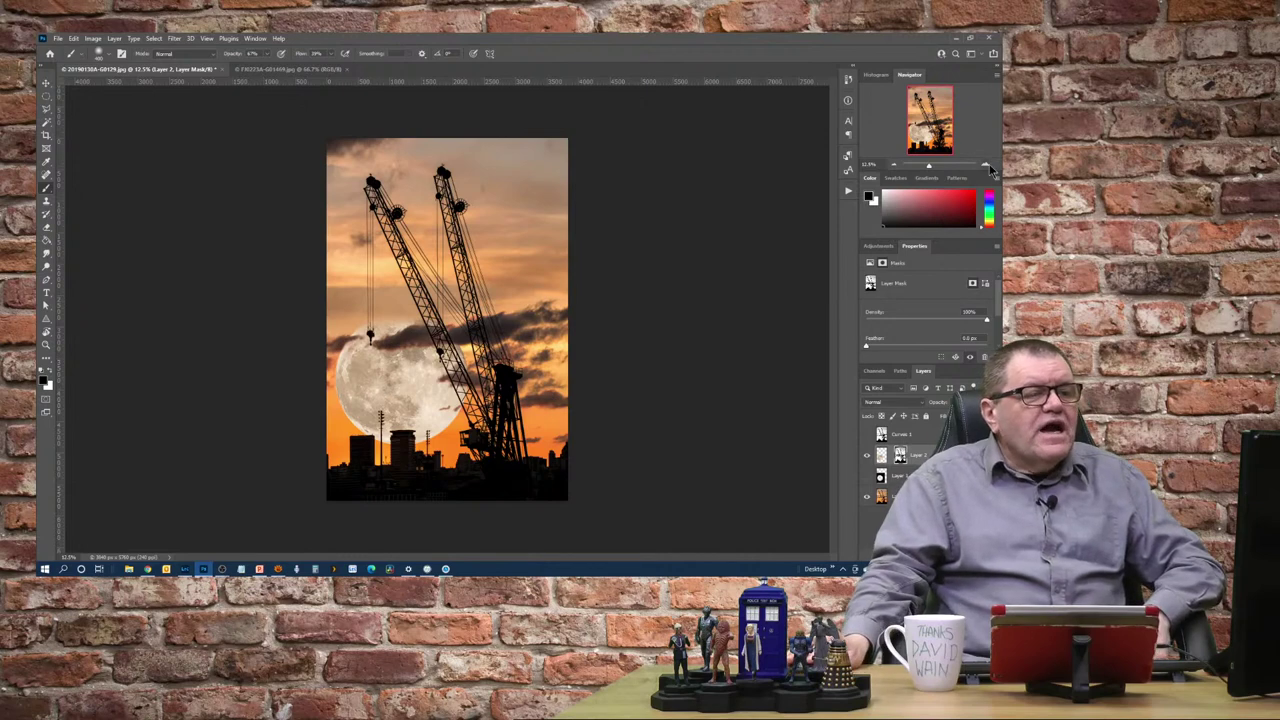
click(985, 166)
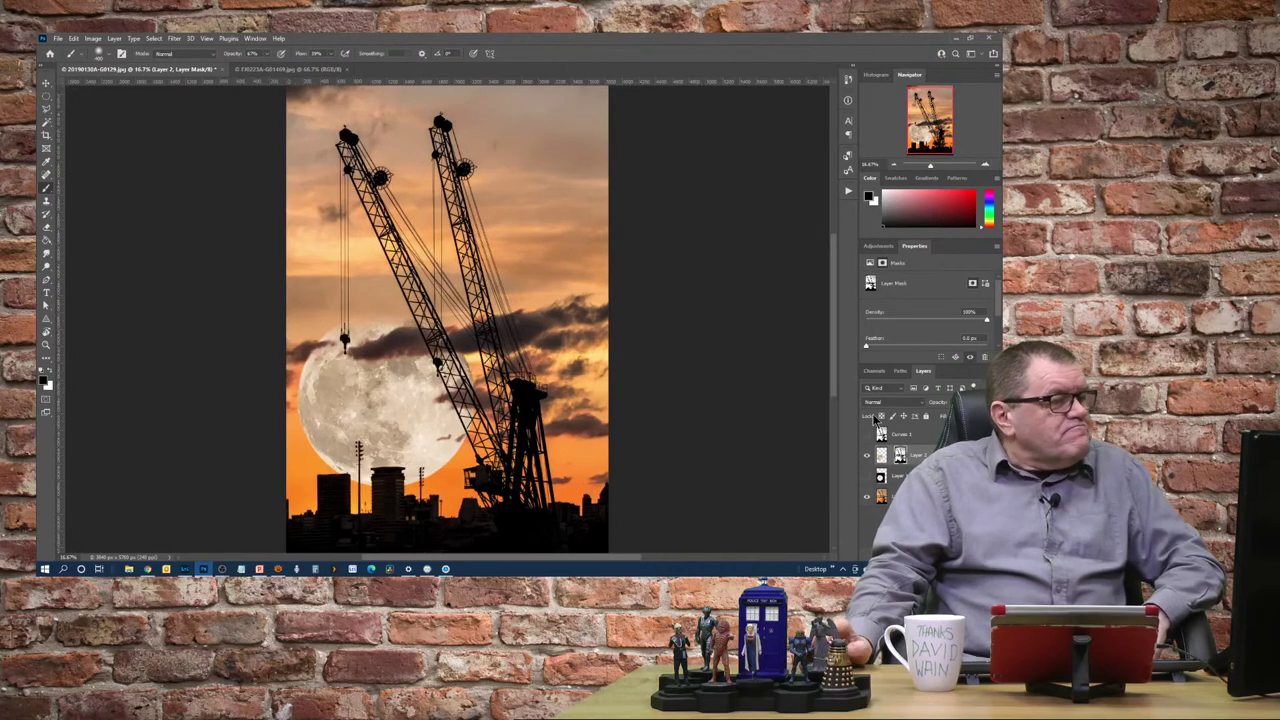